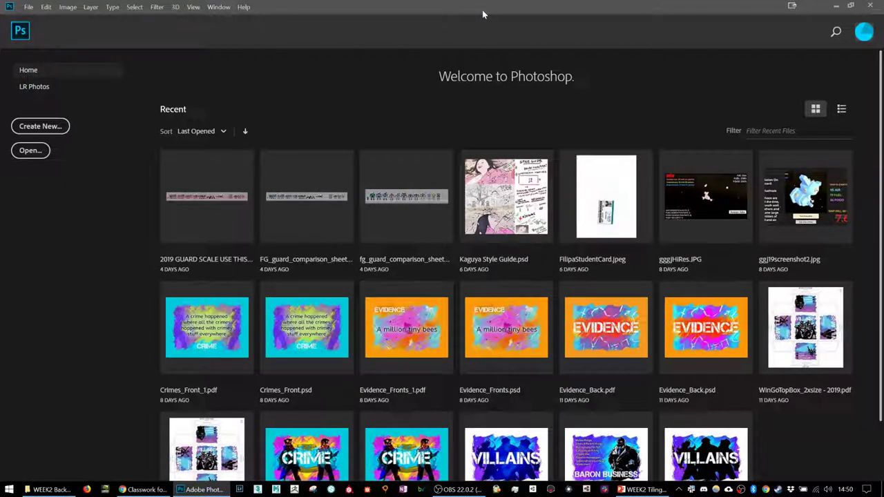
# - Create a new 1024 x 1024 pixel document named HiRes with a transparent background
pyautogui.click(44, 126)
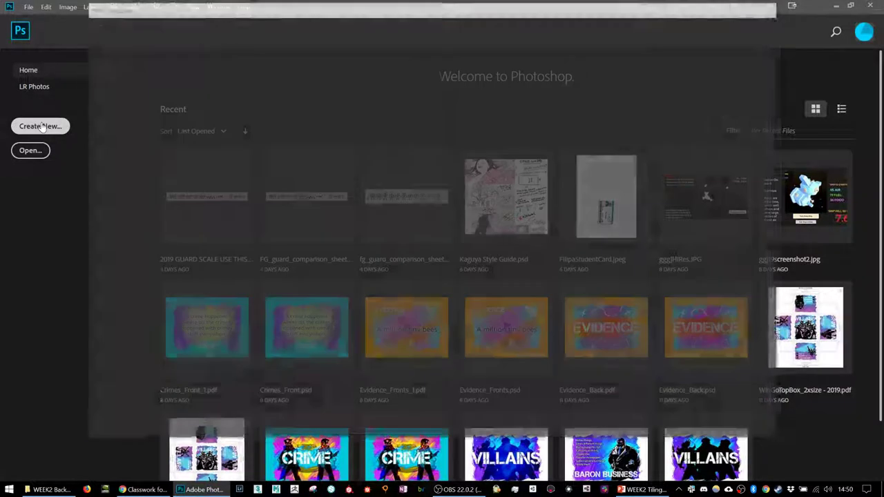
pyautogui.moveTo(235, 14); pyautogui.dragTo(238, 48)
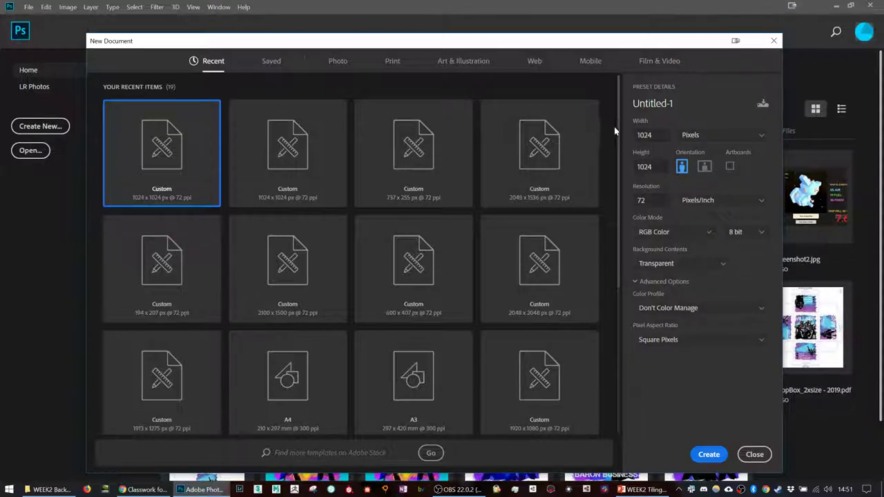
pyautogui.click(694, 102)
pyautogui.write('tile')
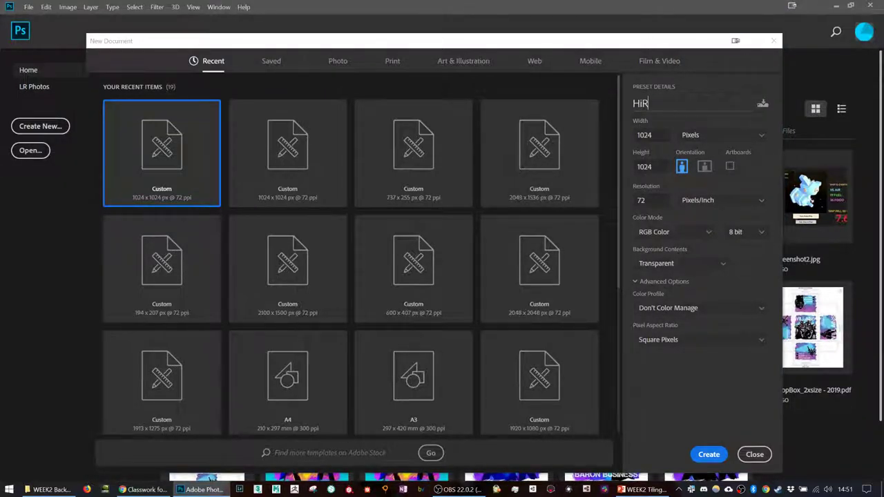
pyautogui.press('Return')
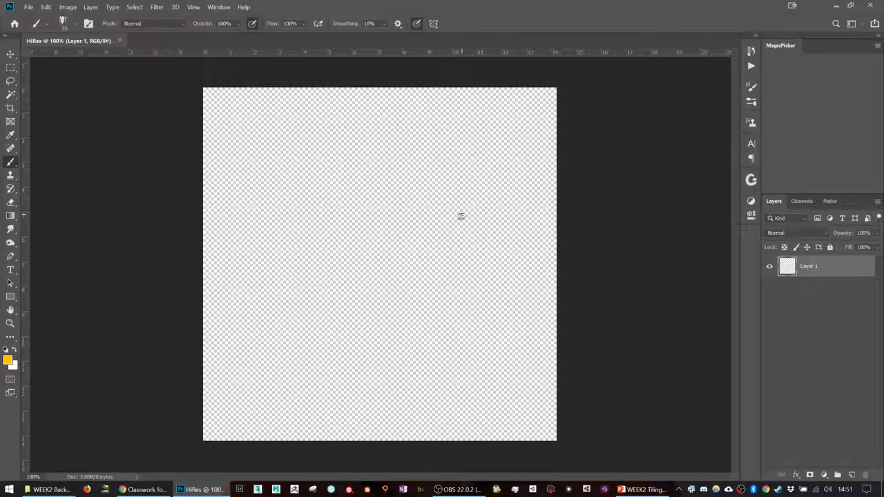
# - Create a second transparent document named LoRes, 64 pixels wide and 64 pixels high
pyautogui.click(15, 25)
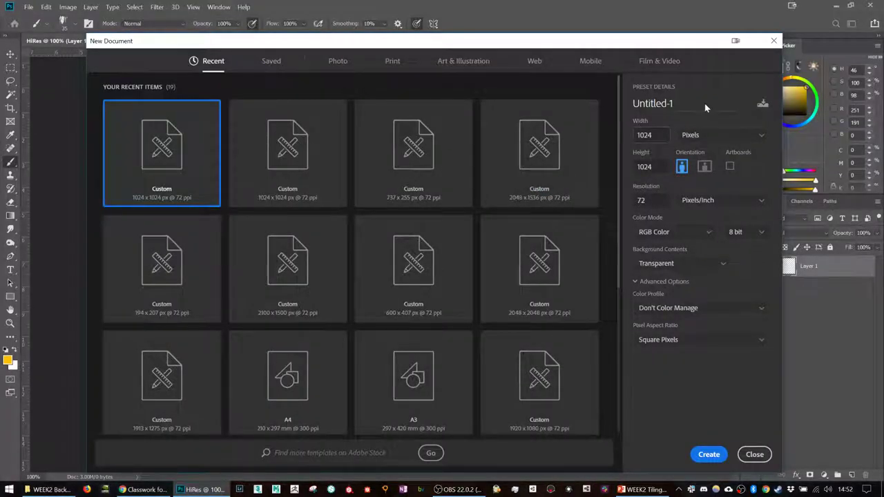
pyautogui.click(705, 105)
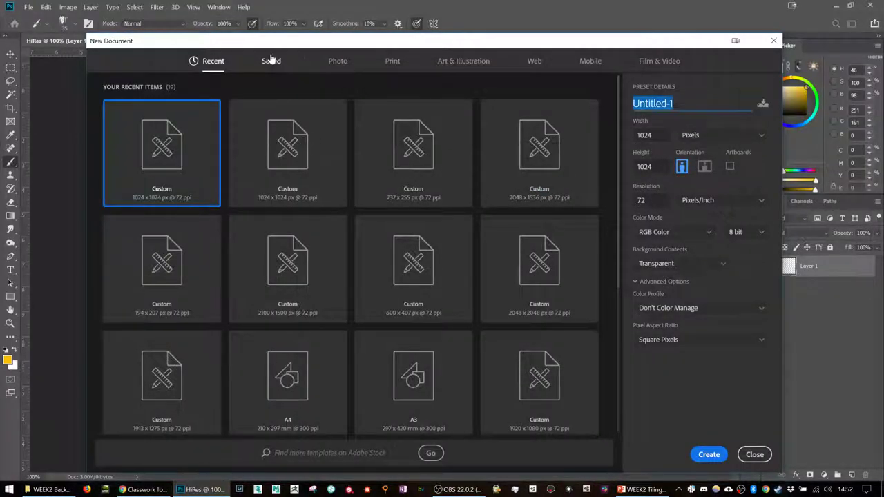
pyautogui.write('LoRes')
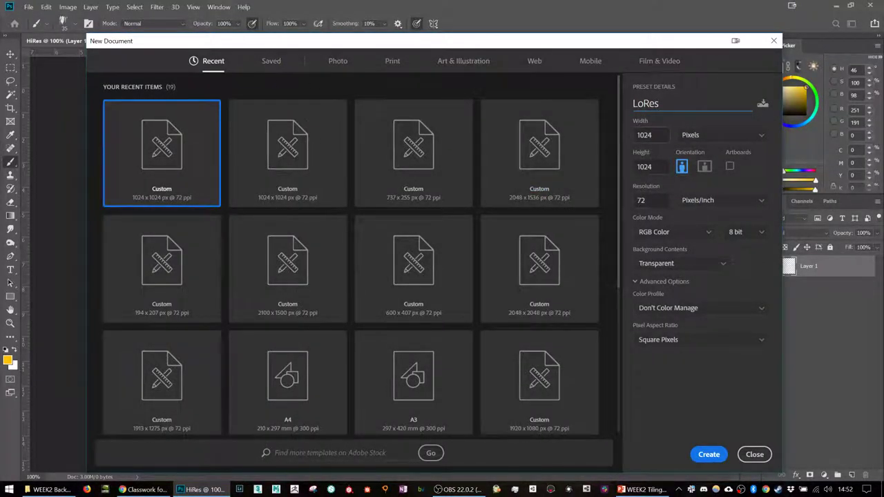
pyautogui.press('Tab')
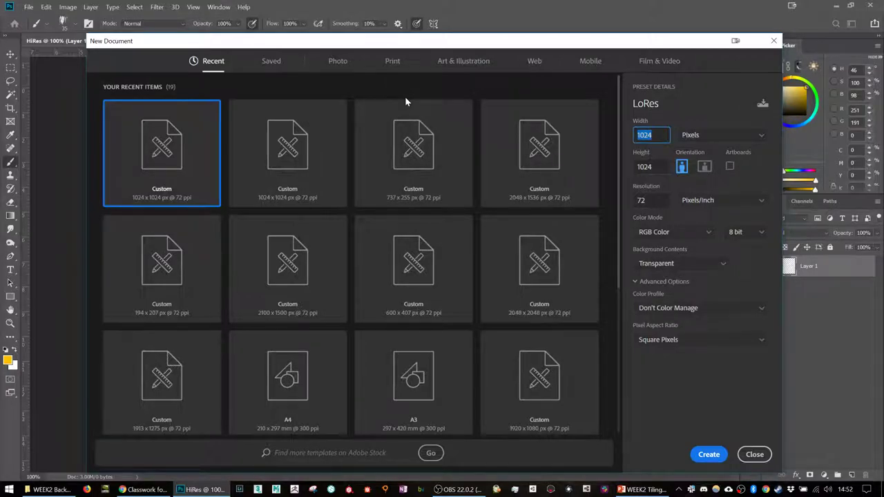
pyautogui.write('64')
pyautogui.press('Tab')
pyautogui.write('64')
pyautogui.click(712, 454)
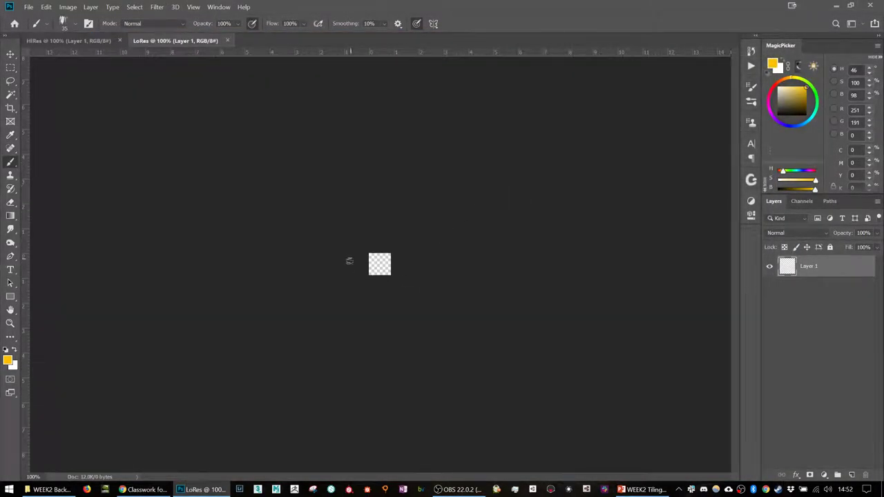
# - Fill the LoRes and HiRes canvases with a solid dark green, RGB 0, 114, 53
pyautogui.click(93, 42)
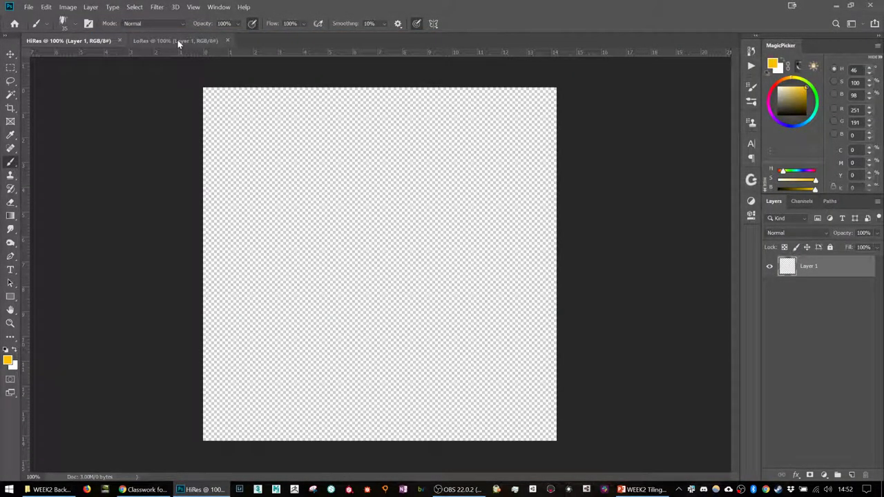
pyautogui.click(178, 42)
pyautogui.scroll(2, 404, 250)
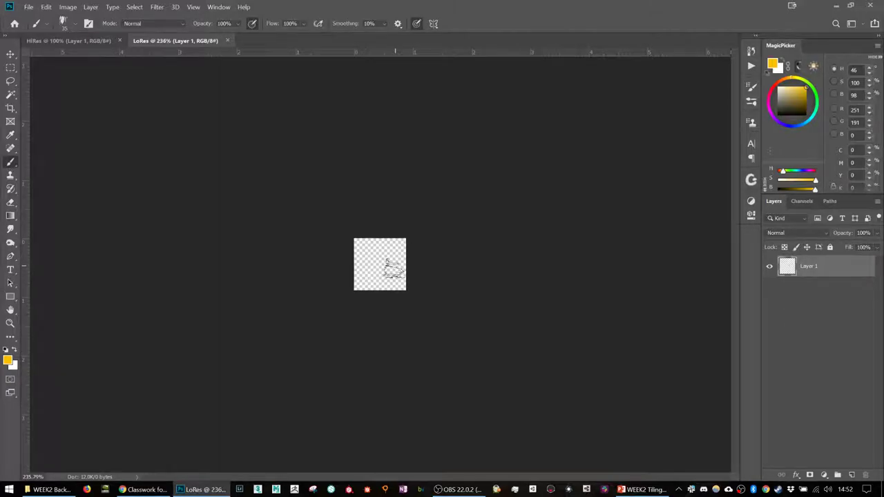
pyautogui.scroll(1, 390, 265)
pyautogui.hotkey('ctrl', 'z')
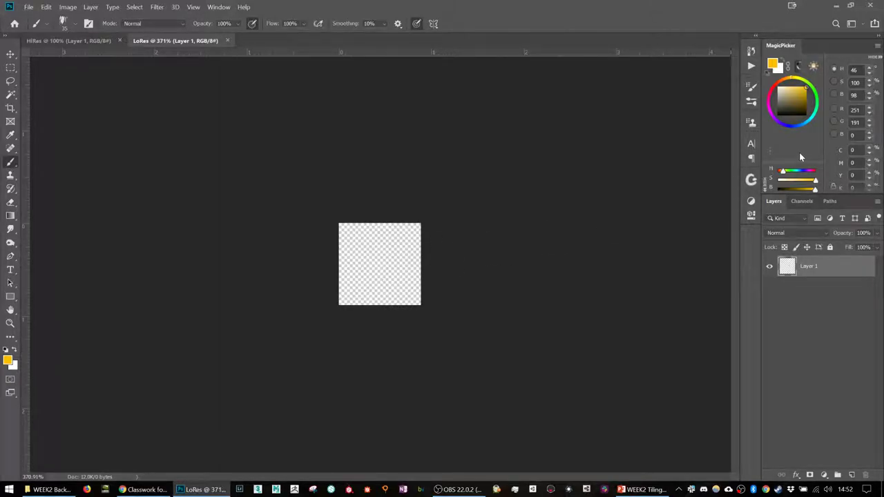
pyautogui.click(818, 98)
pyautogui.moveTo(812, 101); pyautogui.dragTo(806, 102)
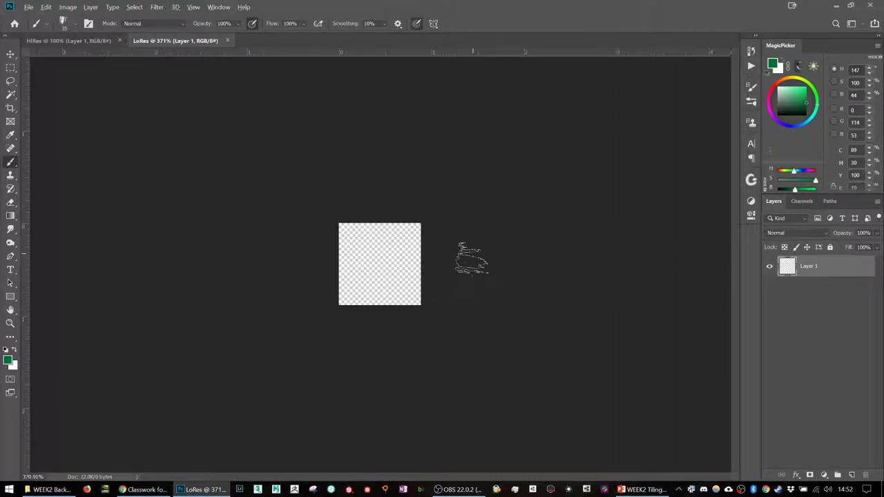
pyautogui.hotkey('alt', 'BackSpace')
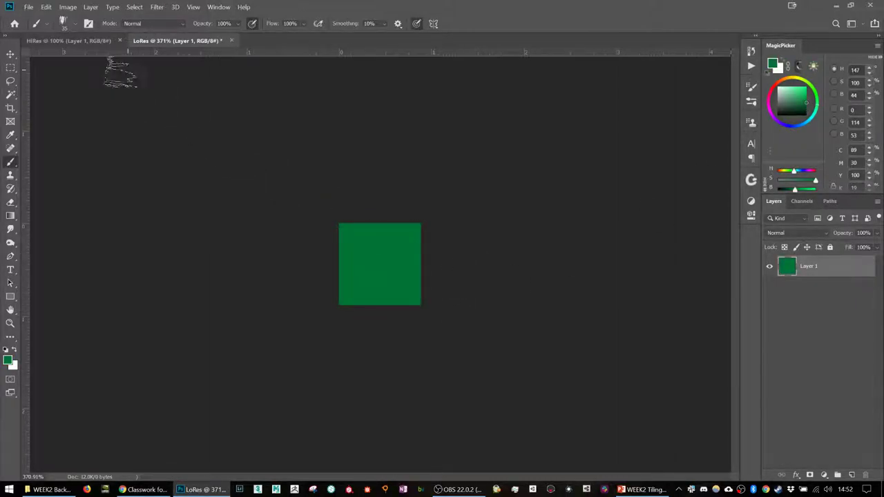
pyautogui.click(96, 40)
pyautogui.hotkey('alt', 'BackSpace')
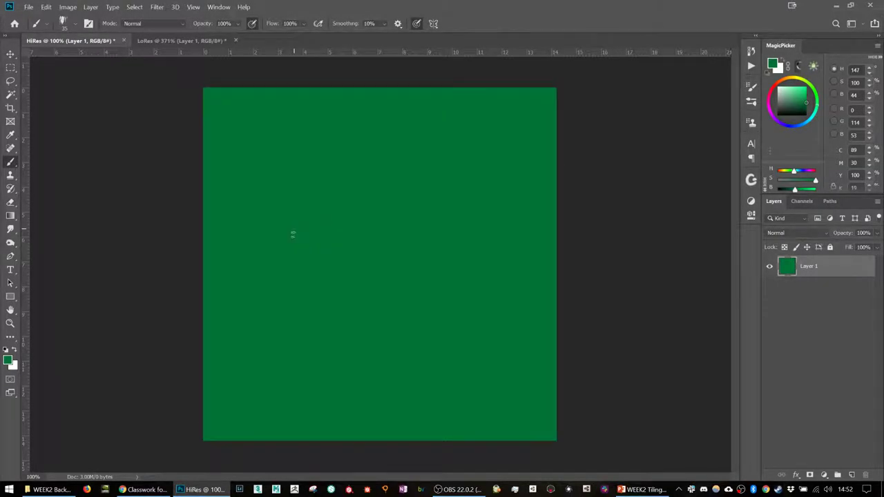
# - Paint broad, curved bright green strokes (RGB 124, 255, 0) over the upper part of HiRes with a 600 px brush at 23% opacity
pyautogui.moveTo(810, 84); pyautogui.dragTo(823, 78)
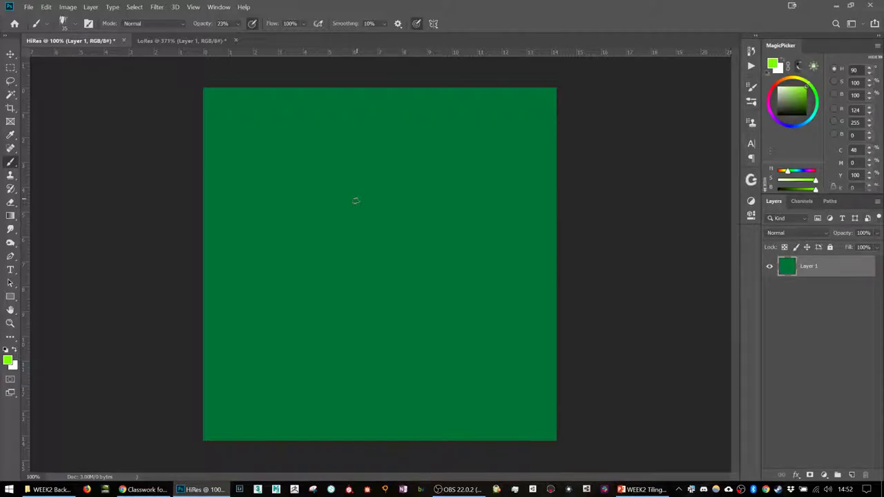
pyautogui.press(']')
pyautogui.press(']')
pyautogui.press(']')
pyautogui.press(']')
pyautogui.press(']')
pyautogui.press(']')
pyautogui.press(']')
pyautogui.press(']')
pyautogui.press(']')
pyautogui.press(']')
pyautogui.press(']')
pyautogui.press(']')
pyautogui.press(']')
pyautogui.press(']')
pyautogui.press(']')
pyautogui.press(']')
pyautogui.press(']')
pyautogui.press(']')
pyautogui.press(']')
pyautogui.press(']')
pyautogui.moveTo(394, 231)
pyautogui.mouseDown()
pyautogui.moveTo(383, 211)
pyautogui.moveTo(362, 262)
pyautogui.moveTo(437, 220)
pyautogui.moveTo(376, 190)
pyautogui.moveTo(364, 218)
pyautogui.moveTo(352, 193)
pyautogui.moveTo(319, 211)
pyautogui.moveTo(369, 259)
pyautogui.moveTo(359, 190)
pyautogui.mouseUp()
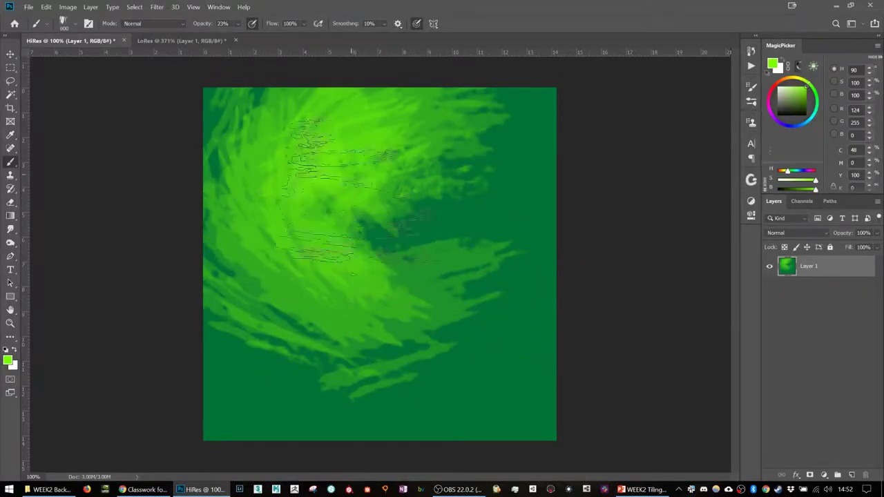
# - Paint similar bright green strokes across the upper part of the LoRes canvas with the brush reduced to 50 px
pyautogui.press('[')
pyautogui.press('[')
pyautogui.press('[')
pyautogui.press('[')
pyautogui.press('[')
pyautogui.press('[')
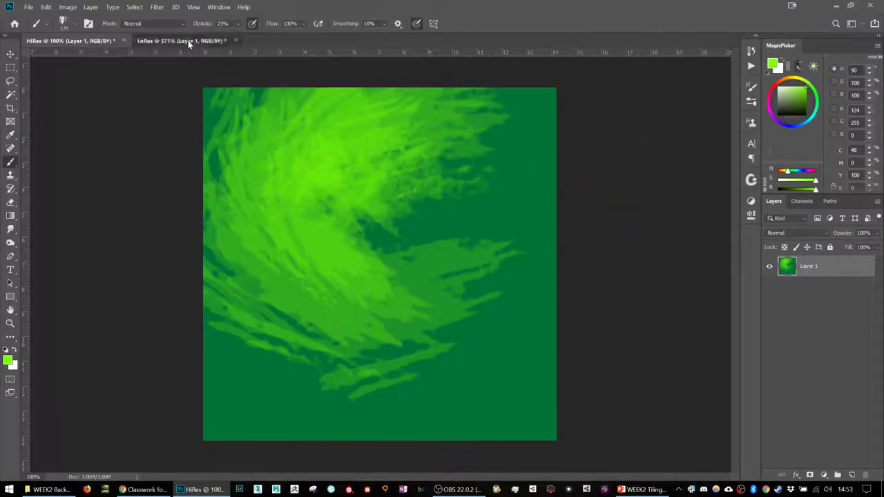
pyautogui.click(188, 40)
pyautogui.press('[')
pyautogui.press('[')
pyautogui.press('[')
pyautogui.press('[')
pyautogui.press('[')
pyautogui.press('[')
pyautogui.press('[')
pyautogui.press('[')
pyautogui.press('[')
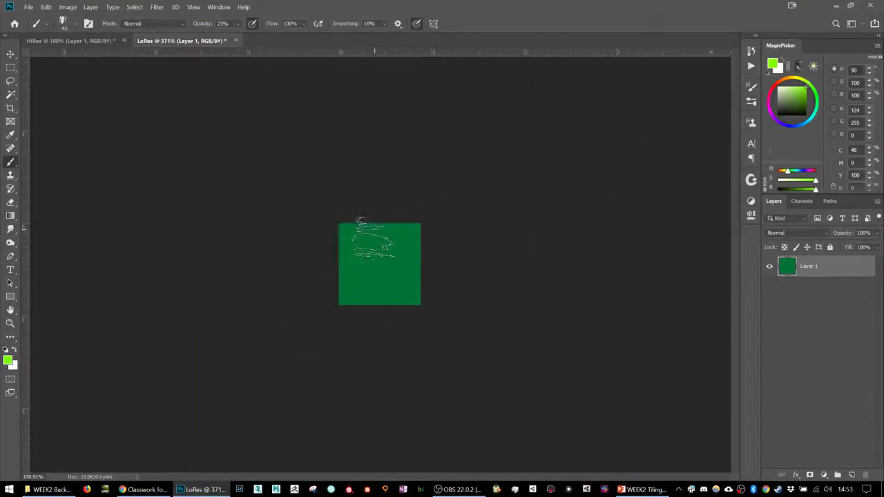
pyautogui.press(']')
pyautogui.moveTo(365, 241)
pyautogui.mouseDown()
pyautogui.moveTo(385, 246)
pyautogui.moveTo(366, 257)
pyautogui.moveTo(390, 266)
pyautogui.moveTo(373, 249)
pyautogui.moveTo(338, 261)
pyautogui.mouseUp()
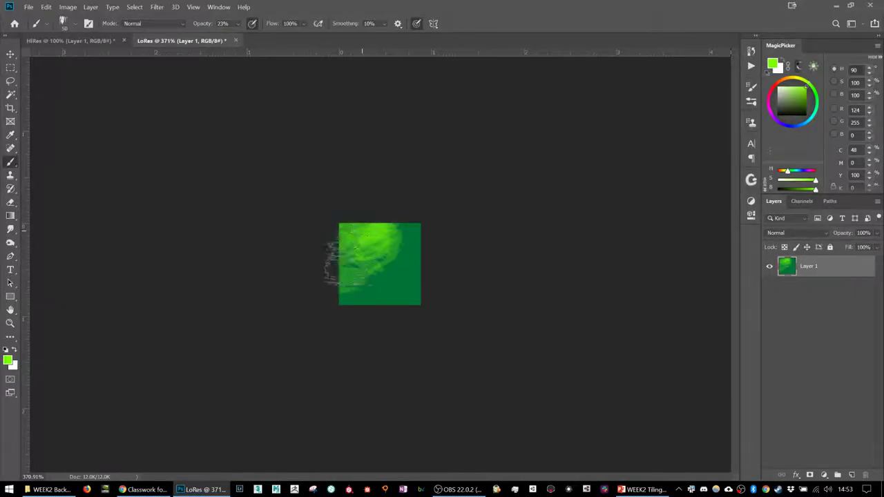
# - Add finer bright green strokes to the painted area of HiRes with a 175 px brush, and reduce the brush to 125 px
pyautogui.click(96, 40)
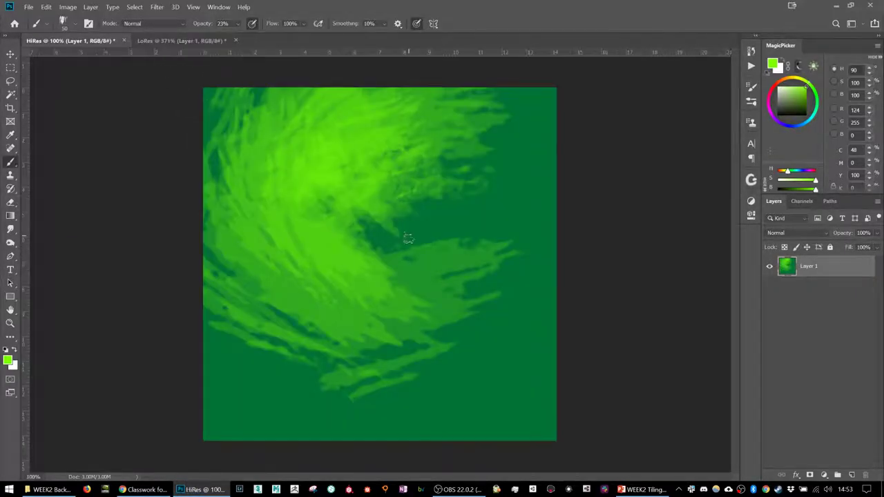
pyautogui.press(']')
pyautogui.press(']')
pyautogui.press(']')
pyautogui.press(']')
pyautogui.press(']')
pyautogui.press(']')
pyautogui.press(']')
pyautogui.press(']')
pyautogui.moveTo(306, 175)
pyautogui.mouseDown()
pyautogui.moveTo(296, 177)
pyautogui.moveTo(315, 122)
pyautogui.moveTo(611, 163)
pyautogui.mouseUp()
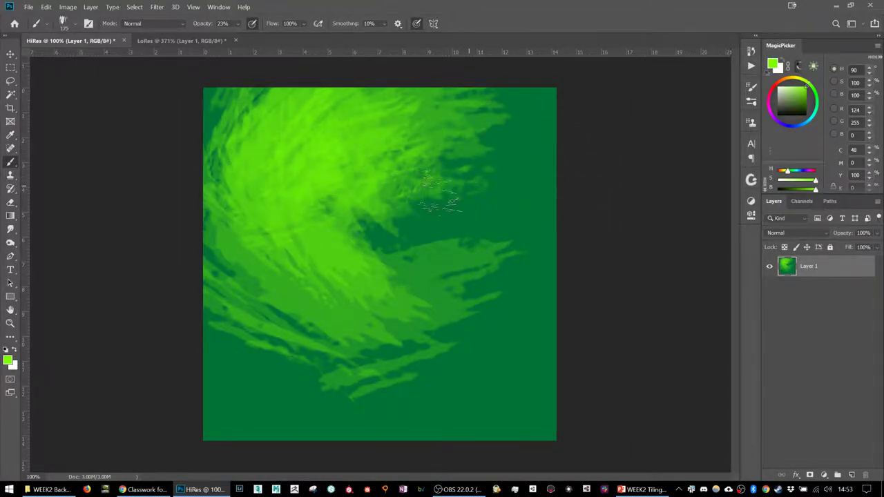
pyautogui.press('[')
pyautogui.press('[')
# - Compare the pixel detail of the painted strokes in the LoRes and HiRes documents at high magnification
pyautogui.click(167, 42)
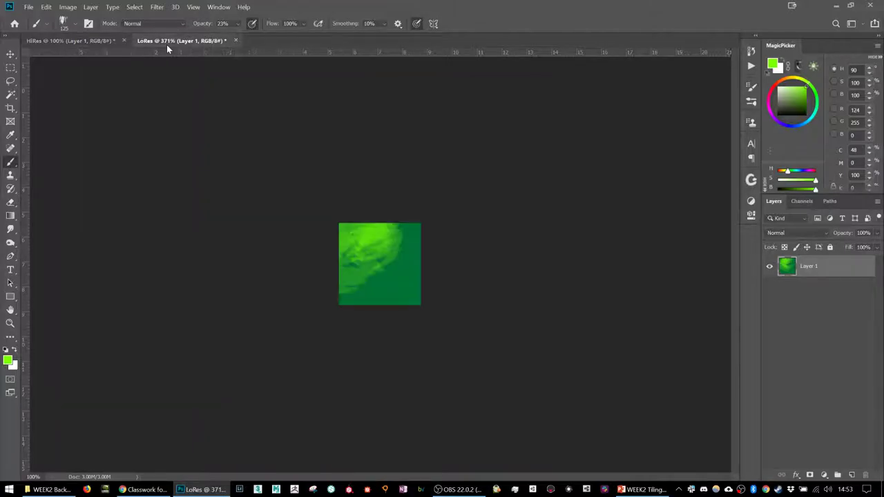
pyautogui.click(91, 43)
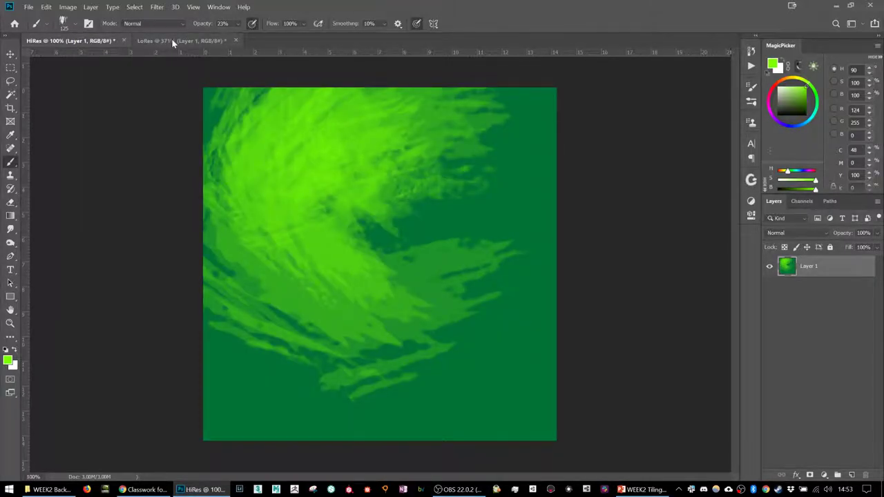
pyautogui.click(173, 43)
pyautogui.scroll(6, 532, 256)
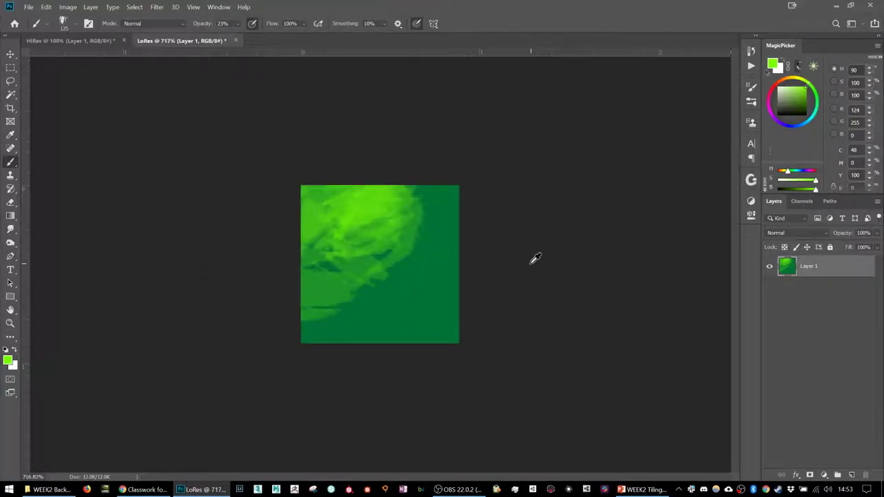
pyautogui.scroll(1, 617, 290)
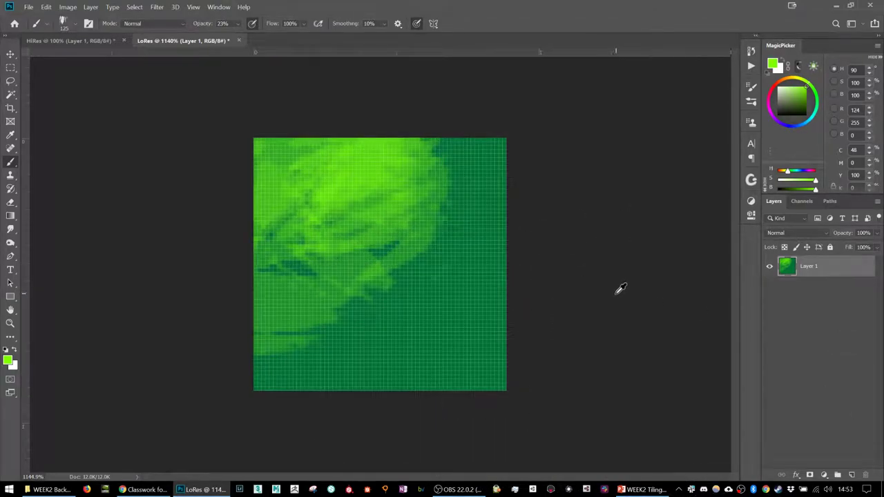
pyautogui.scroll(2, 620, 289)
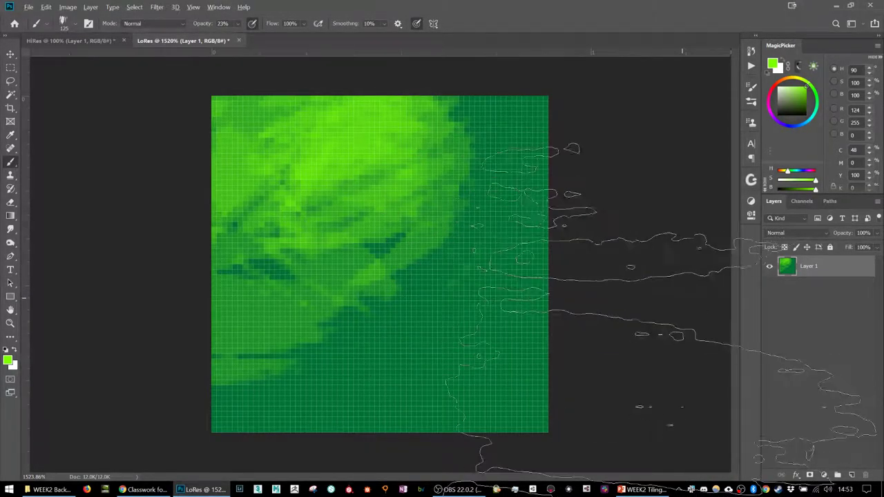
pyautogui.scroll(-2, 656, 310)
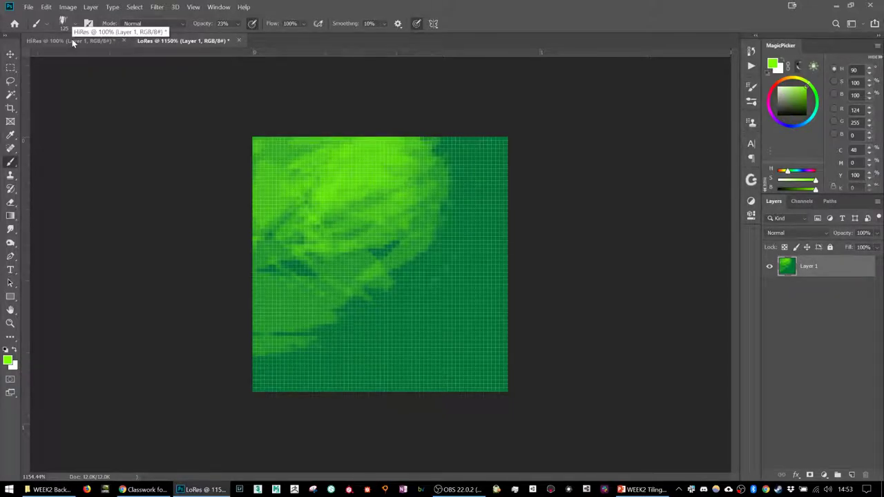
pyautogui.click(71, 38)
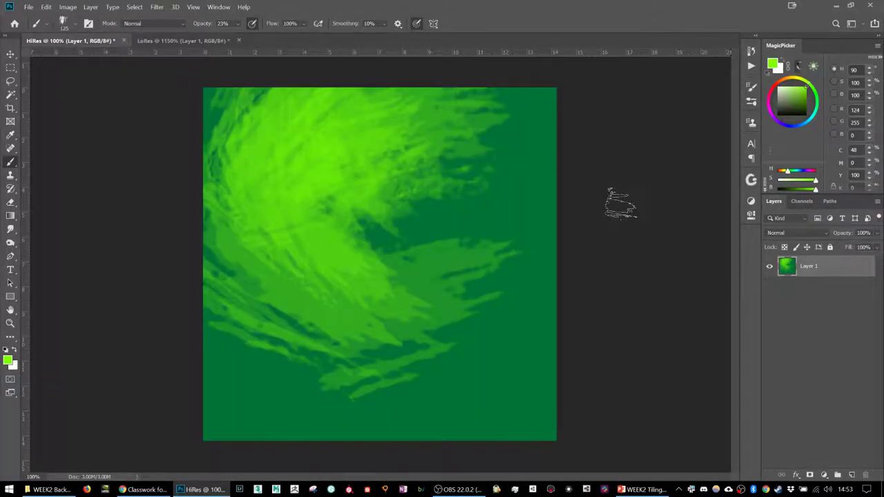
pyautogui.scroll(5, 422, 217)
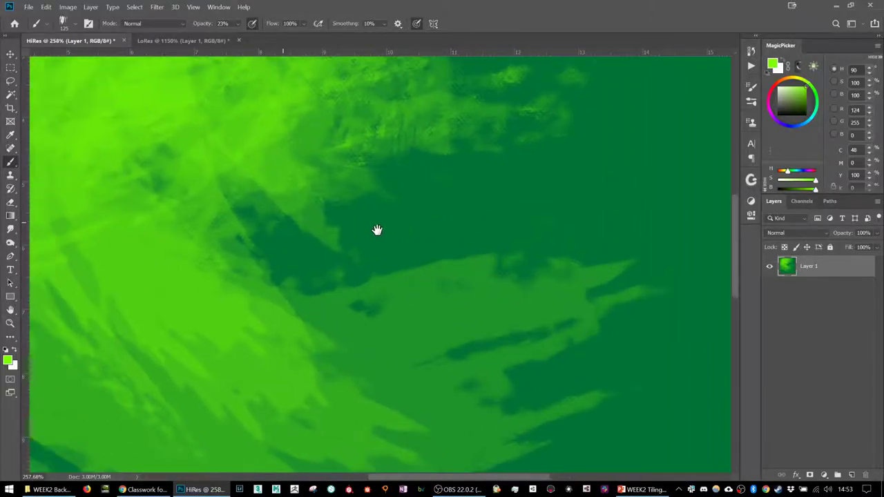
pyautogui.scroll(10, 366, 224)
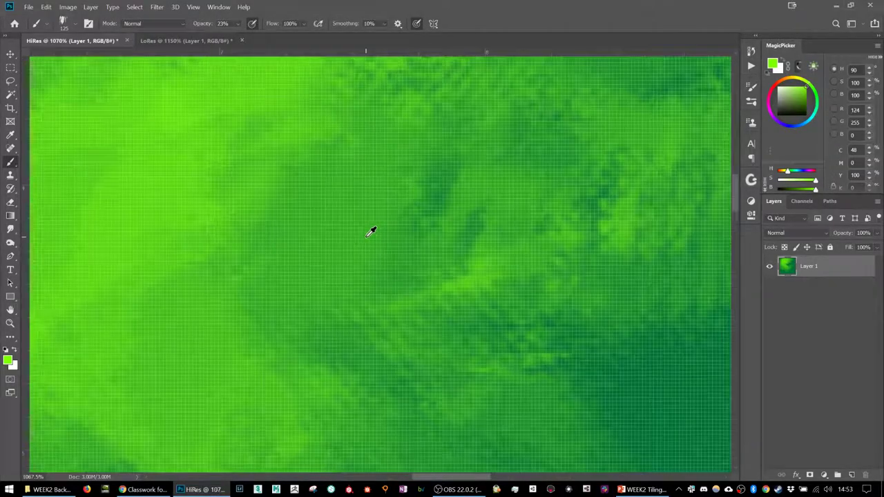
pyautogui.scroll(-12, 522, 261)
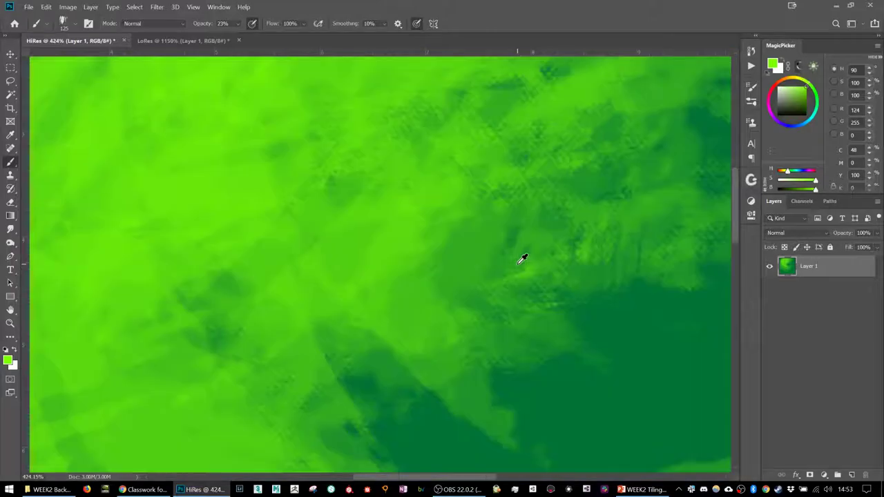
pyautogui.scroll(-4, 521, 261)
pyautogui.click(192, 42)
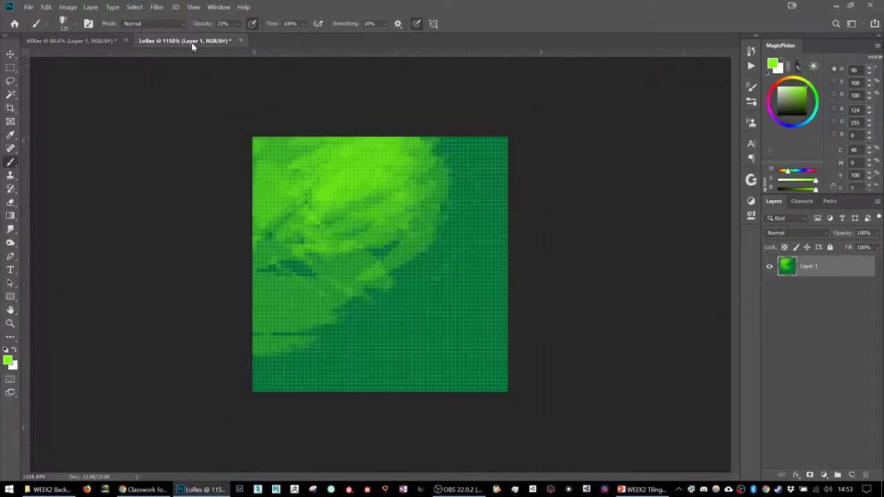
# - Try resizing the HiRes image to 64 px wide with Automatic resampling, inspect its pixels up close and undo the resize
pyautogui.click(86, 41)
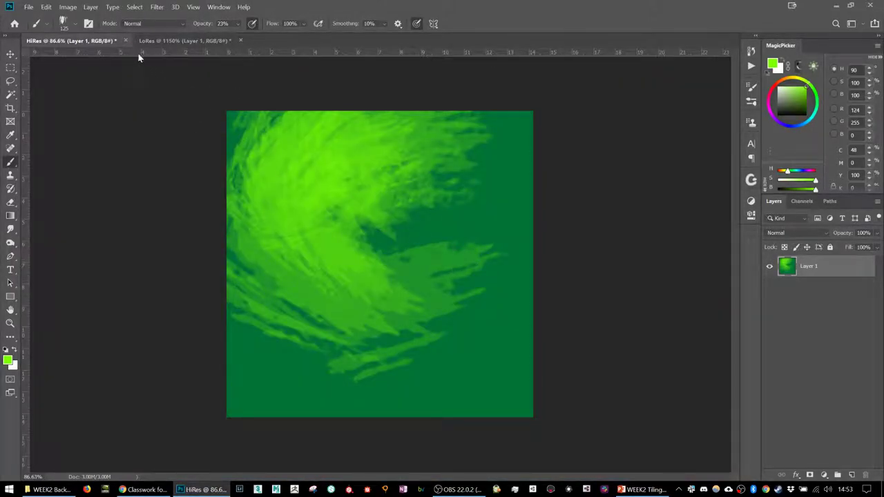
pyautogui.click(67, 7)
pyautogui.moveTo(72, 32)
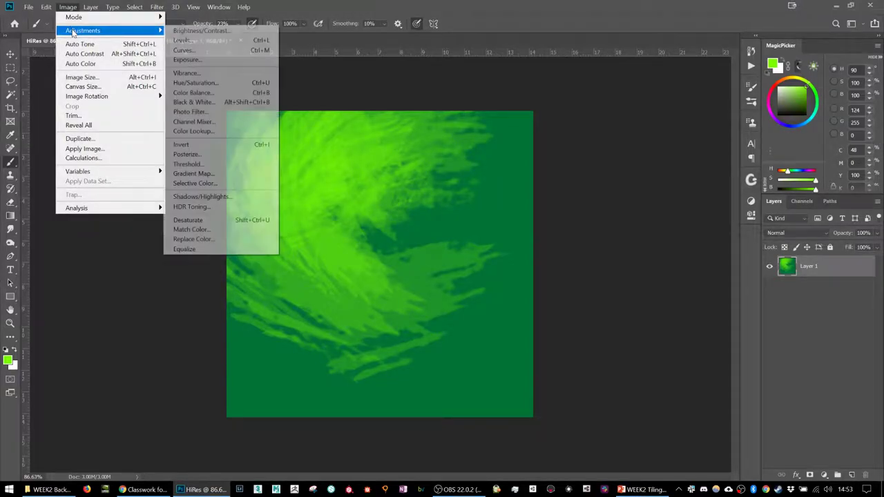
pyautogui.click(81, 76)
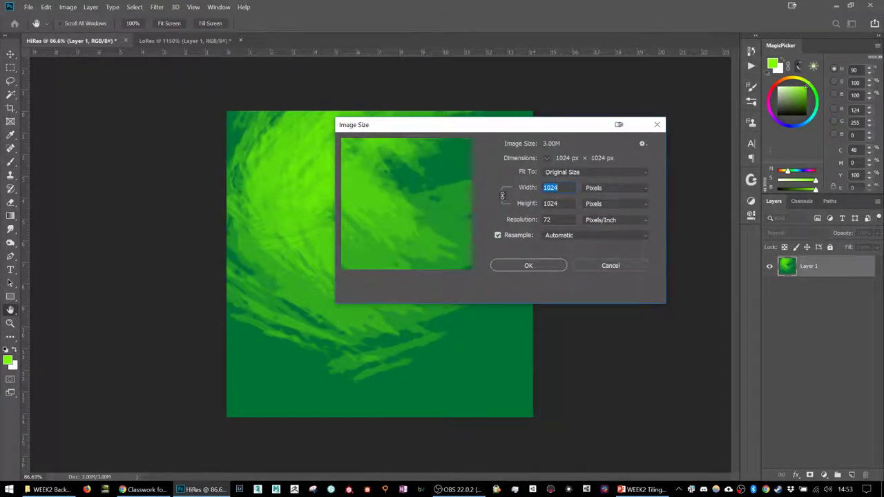
pyautogui.write('64')
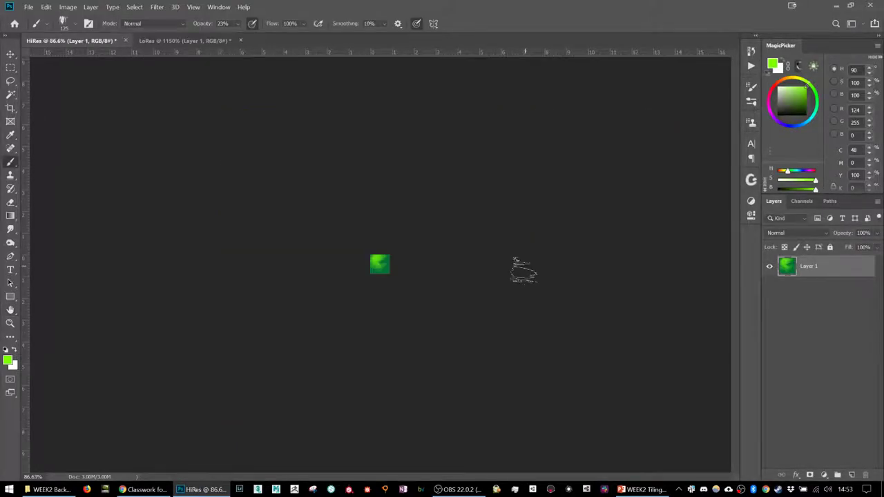
pyautogui.scroll(10, 446, 262)
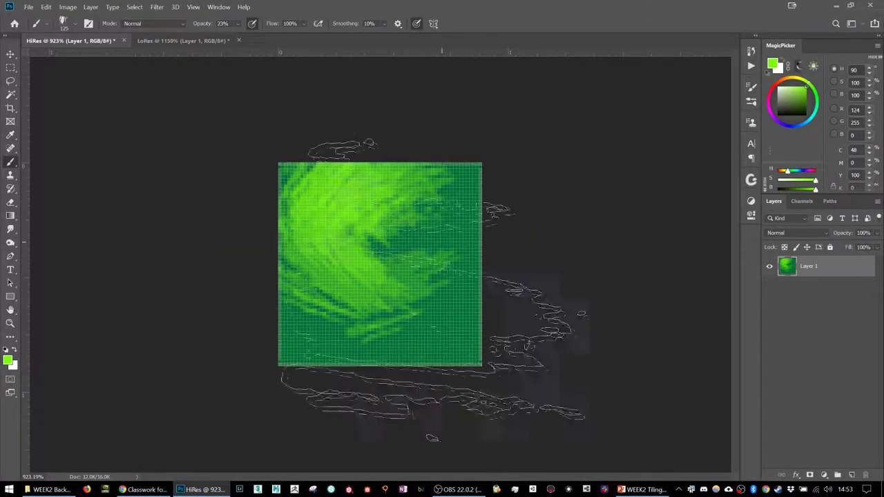
pyautogui.scroll(-2, 642, 293)
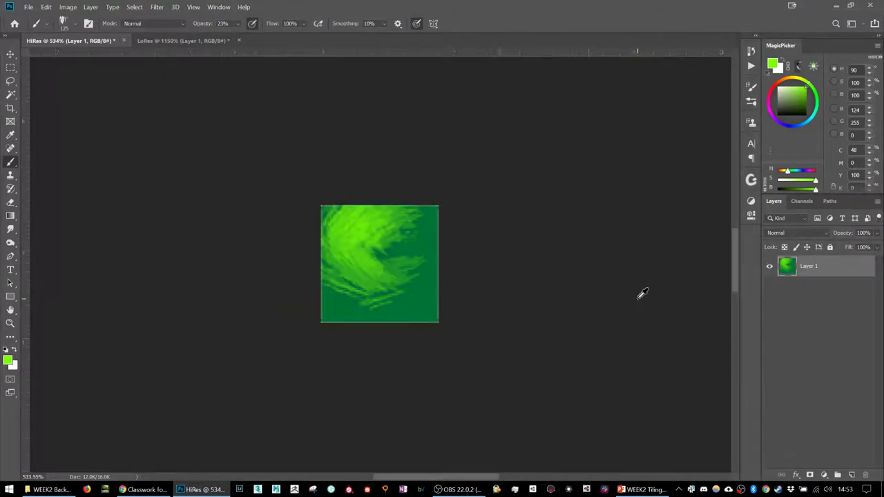
pyautogui.scroll(4, 639, 290)
pyautogui.scroll(-4, 614, 286)
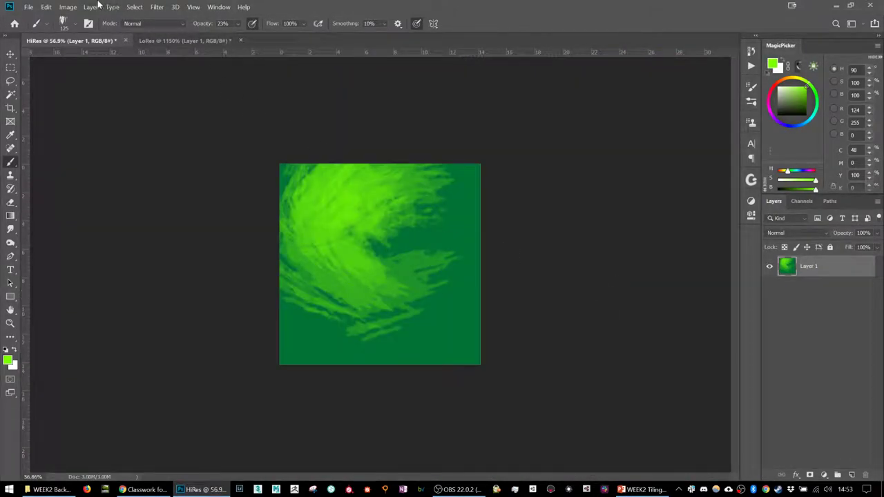
# - Try resizing the HiRes image to 64 × 64 px with Nearest Neighbor (hard edges) resampling, inspect the pixels and undo the resize
pyautogui.click(68, 7)
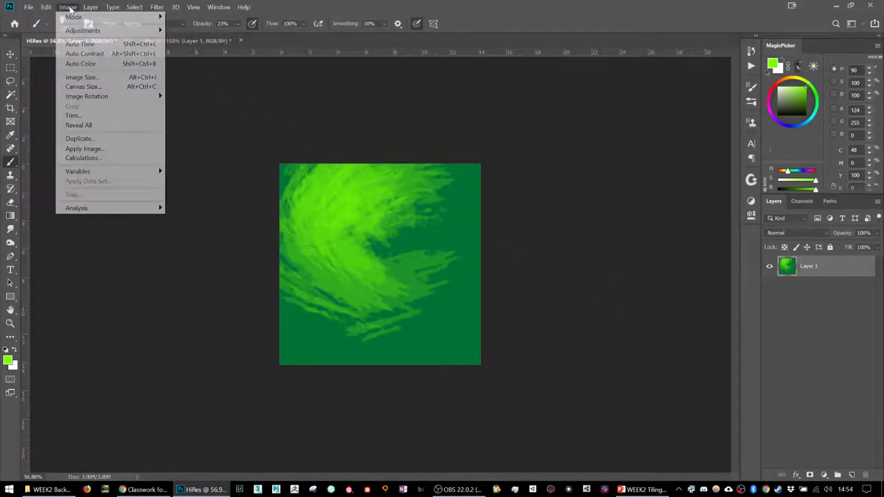
pyautogui.click(81, 76)
pyautogui.click(580, 236)
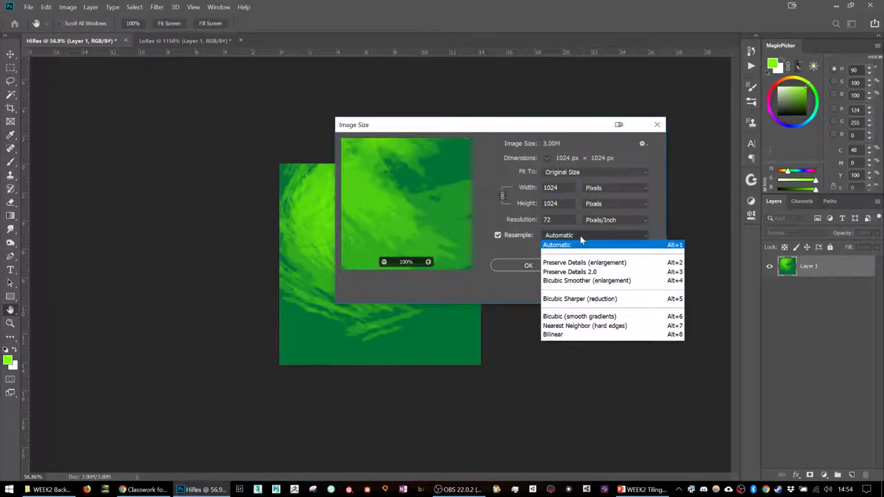
pyautogui.click(578, 328)
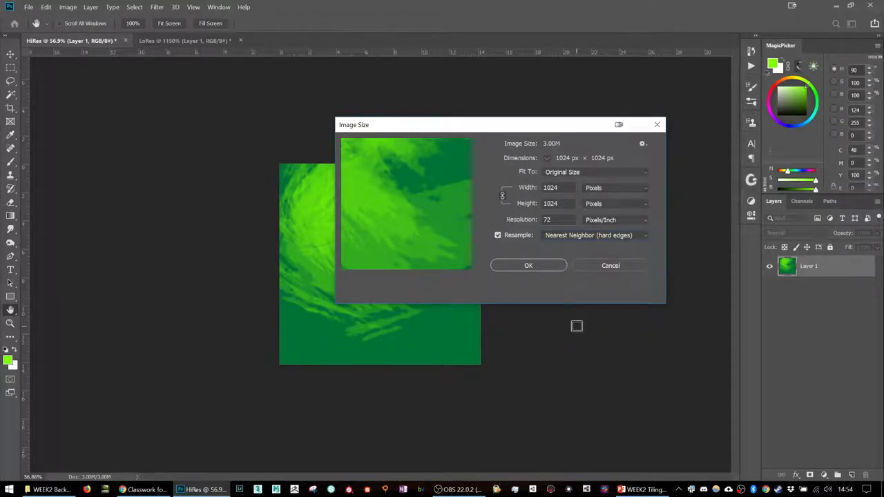
pyautogui.click(554, 266)
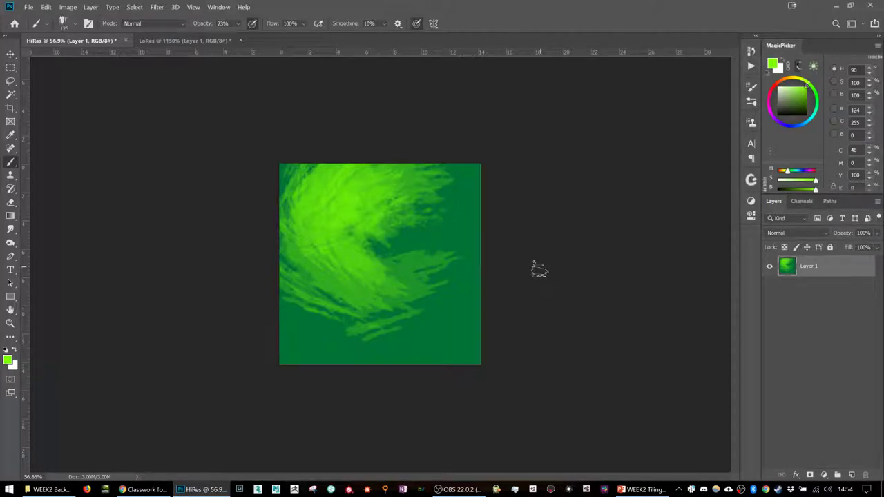
pyautogui.hotkey('ctrl', 'alt', 'i')
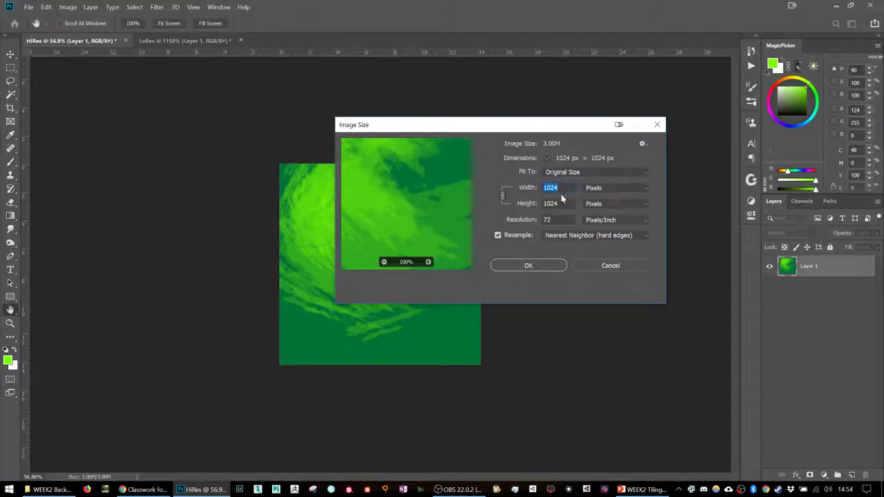
pyautogui.write('64')
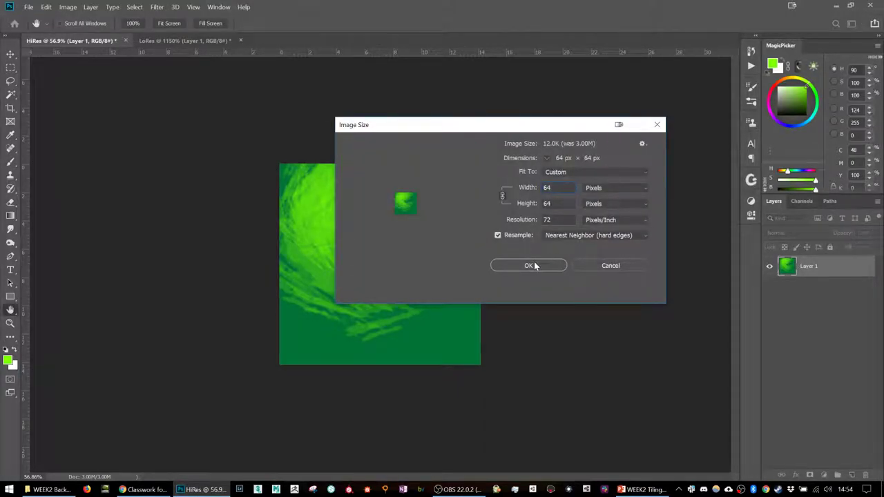
pyautogui.click(528, 265)
pyautogui.scroll(6, 380, 262)
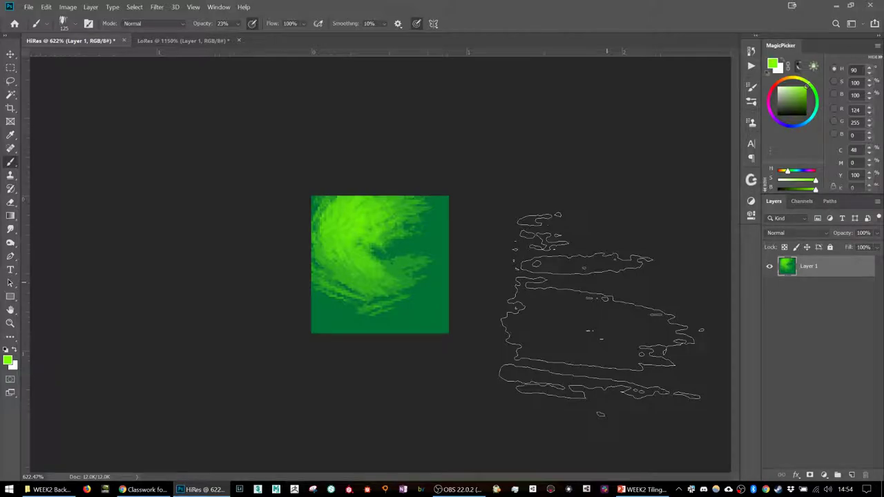
pyautogui.hotkey('ctrl', 'z')
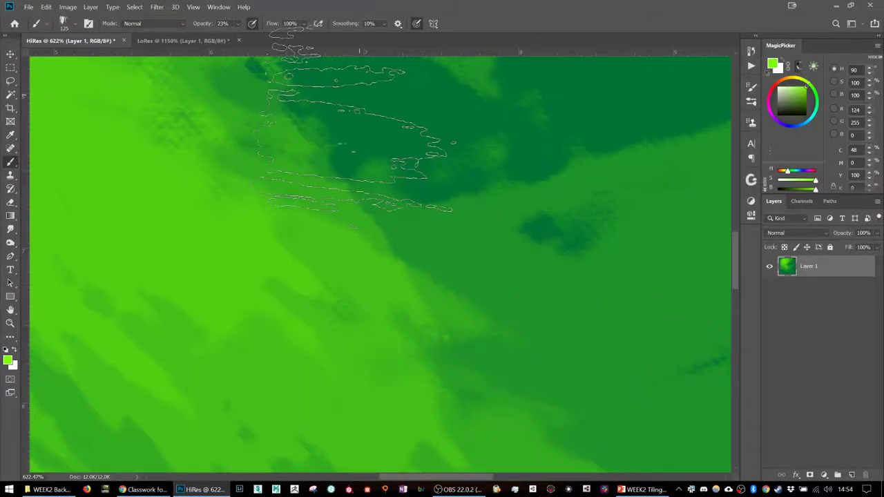
pyautogui.scroll(-6, 371, 138)
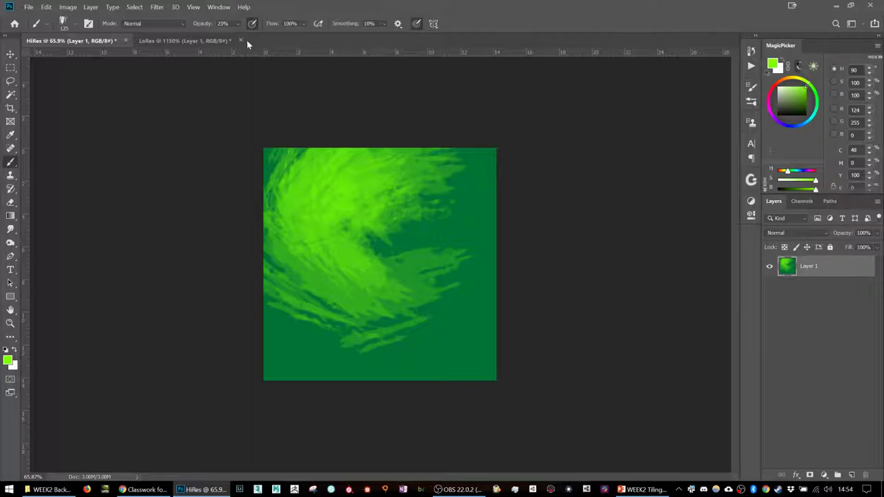
# - Close the LoRes document
pyautogui.click(239, 40)
pyautogui.click(471, 193)
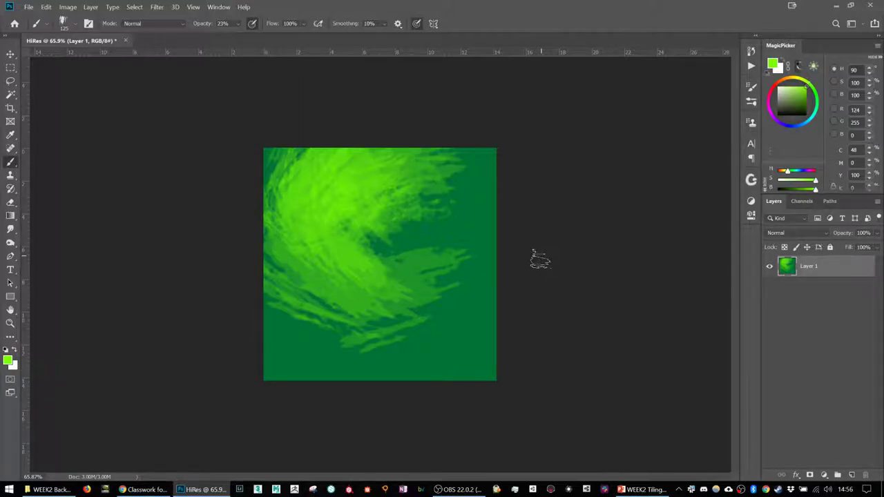
pyautogui.rightClick(436, 276)
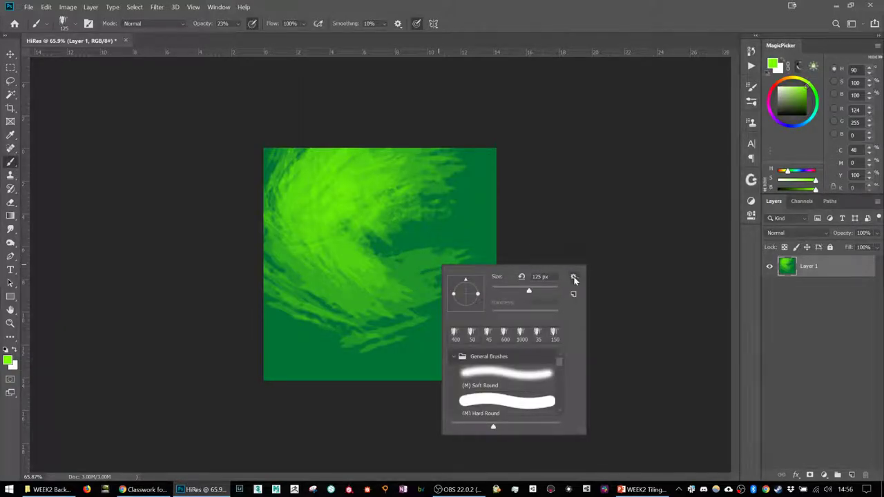
pyautogui.click(574, 277)
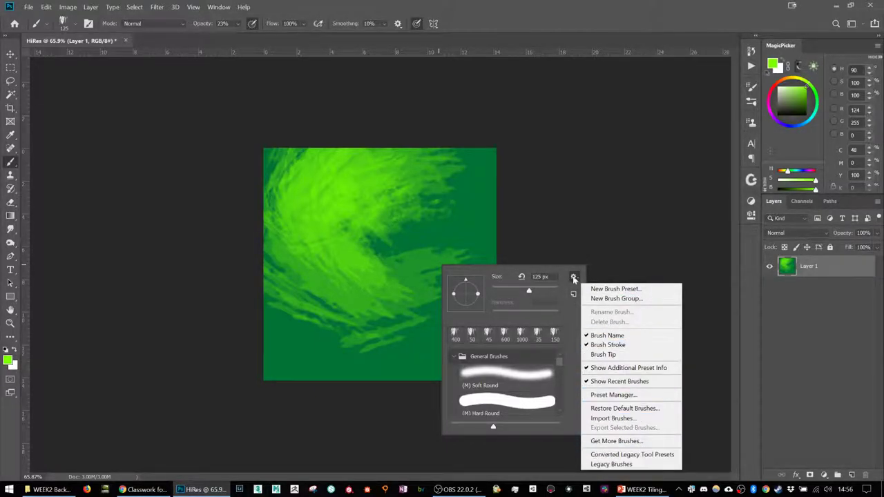
pyautogui.click(220, 8)
# - Show the full brush preset list and collapse the Evenant-Concept-Art-Brush-Pack (M) group
pyautogui.click(220, 7)
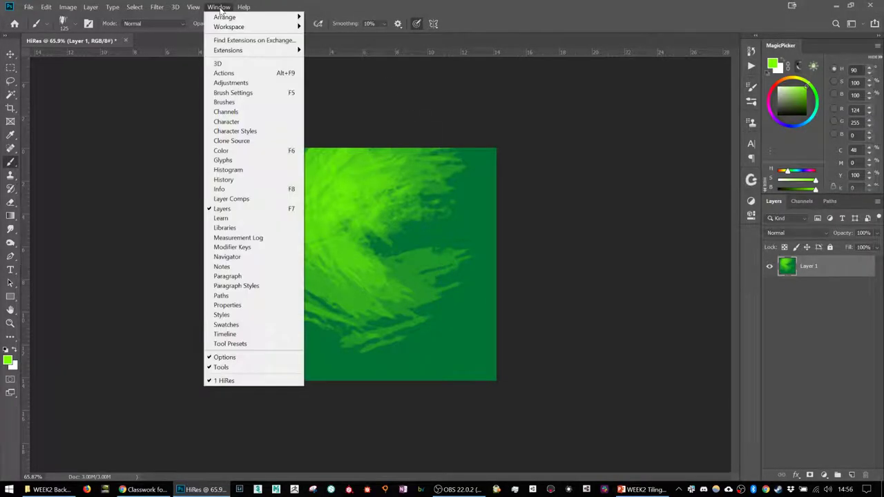
pyautogui.click(225, 101)
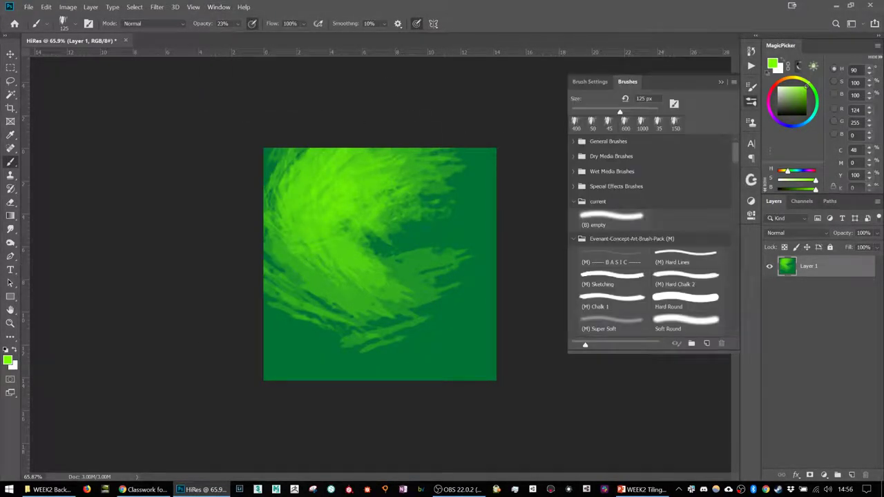
pyautogui.click(608, 82)
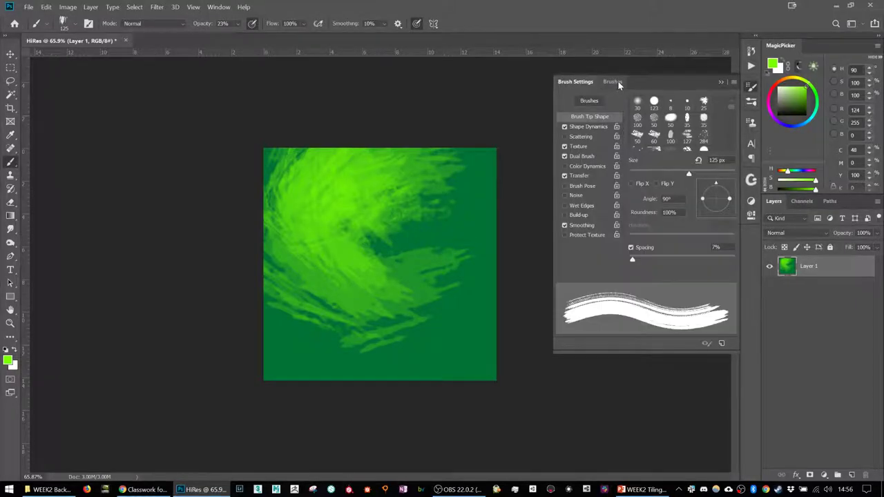
pyautogui.click(622, 83)
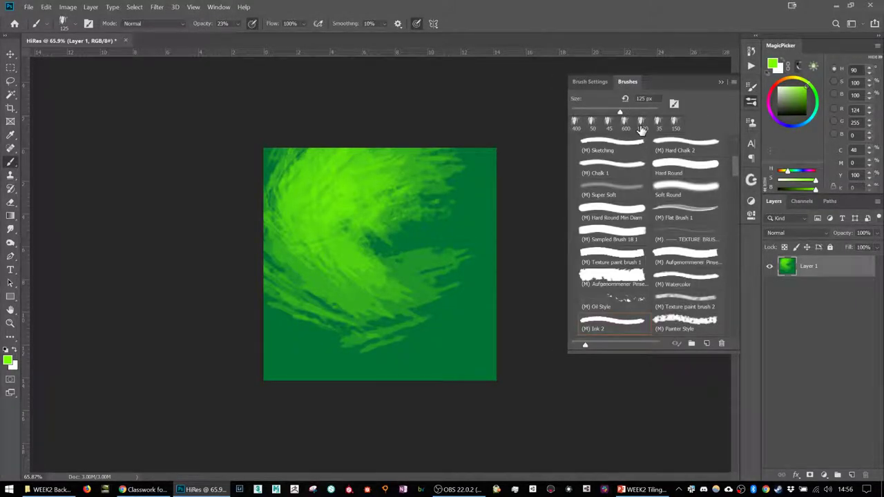
pyautogui.scroll(5, 683, 181)
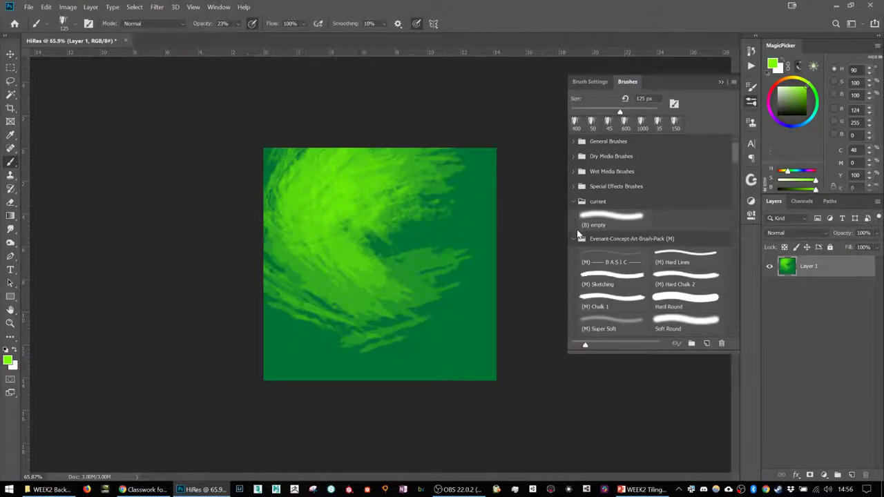
pyautogui.click(574, 239)
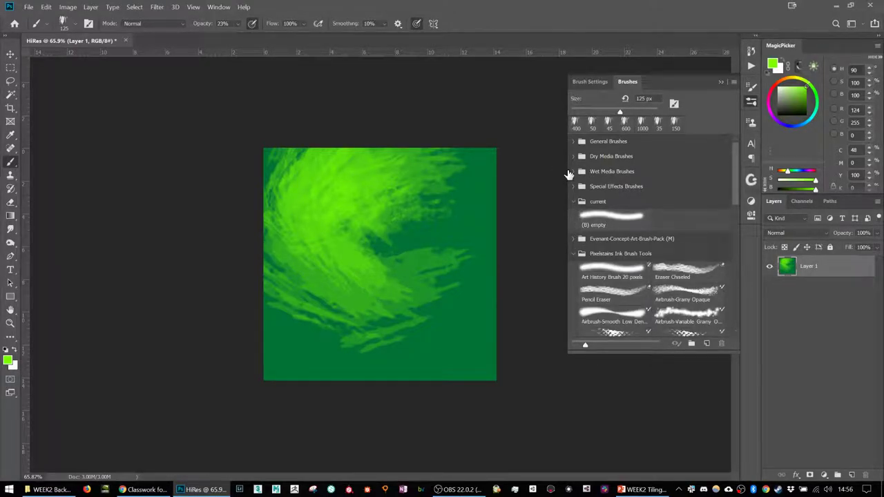
# - Look through the General, Dry Media and Wet Media brush groups, leaving Wet Media Brushes expanded
pyautogui.click(577, 174)
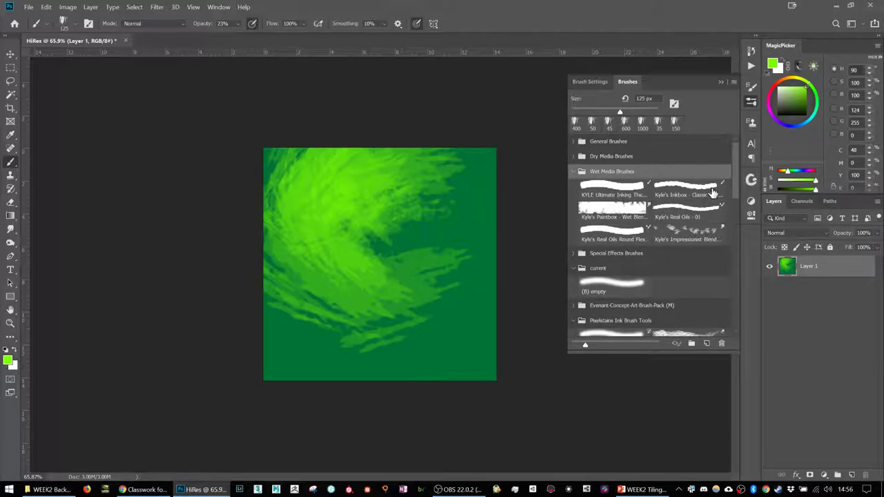
pyautogui.click(572, 171)
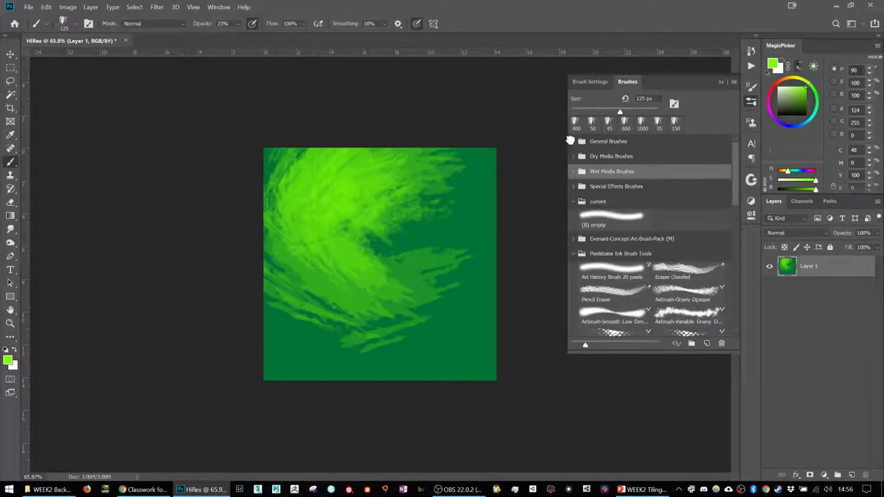
pyautogui.click(573, 141)
pyautogui.click(573, 141)
pyautogui.click(572, 156)
pyautogui.click(573, 156)
pyautogui.click(572, 171)
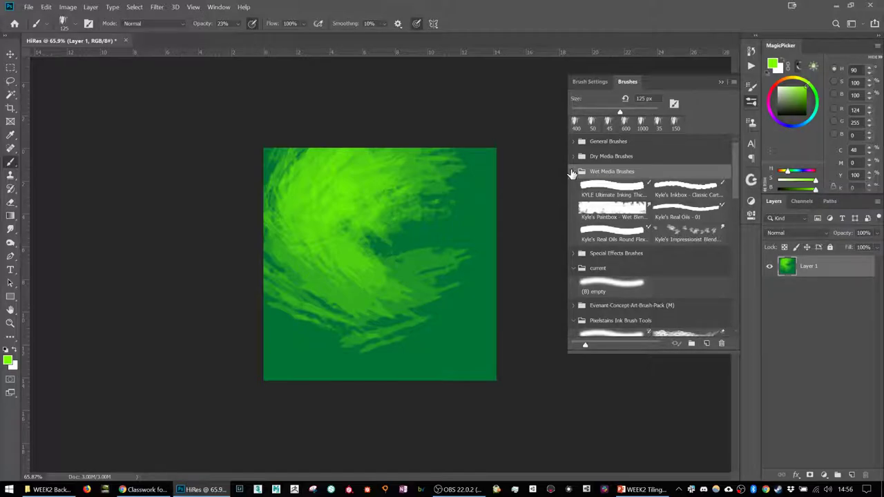
# - Try a short zigzag stroke on the right side of the HiRes canvas with the 35 px KYLE Ultimate Inking brush, and undo it
pyautogui.click(601, 188)
pyautogui.moveTo(459, 225)
pyautogui.mouseDown()
pyautogui.moveTo(429, 257)
pyautogui.moveTo(458, 280)
pyautogui.mouseUp()
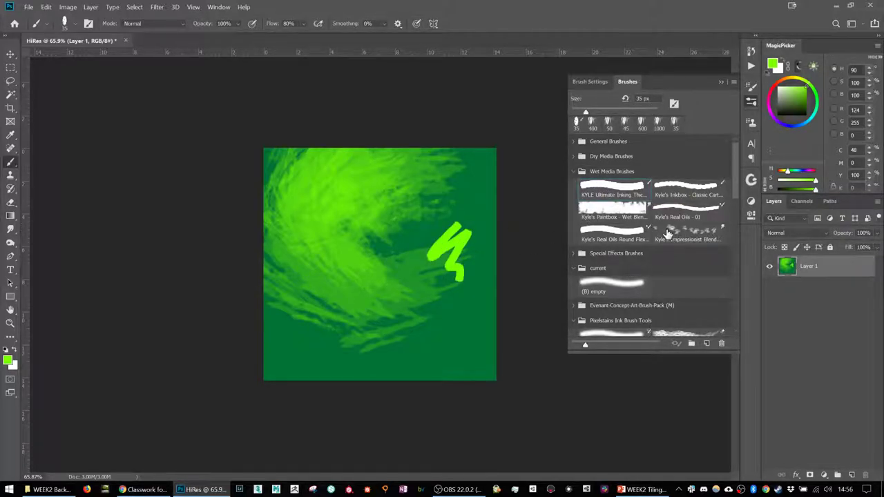
pyautogui.hotkey('ctrl', 'z')
# - Browse the installed ink, pen and marker brush groups and select the Pencil-Soft Opaque mixer brush
pyautogui.scroll(-1, 675, 223)
pyautogui.scroll(-5, 675, 223)
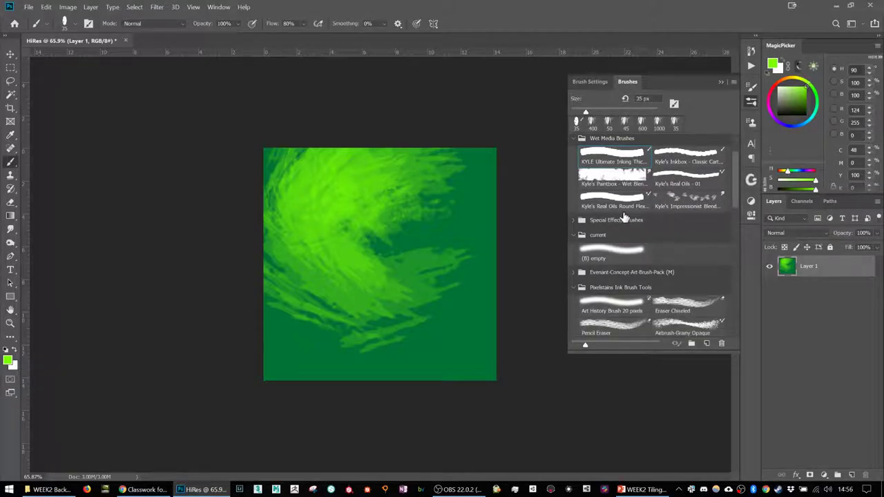
pyautogui.scroll(-8, 632, 218)
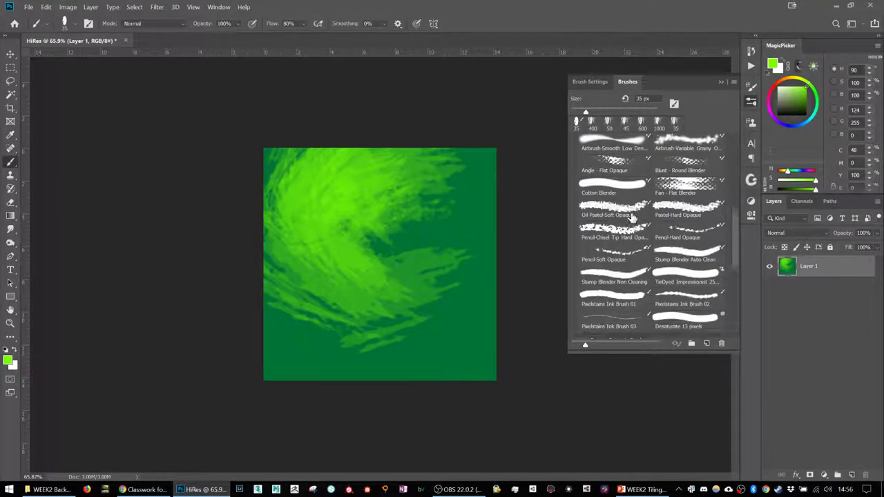
pyautogui.scroll(-3, 632, 218)
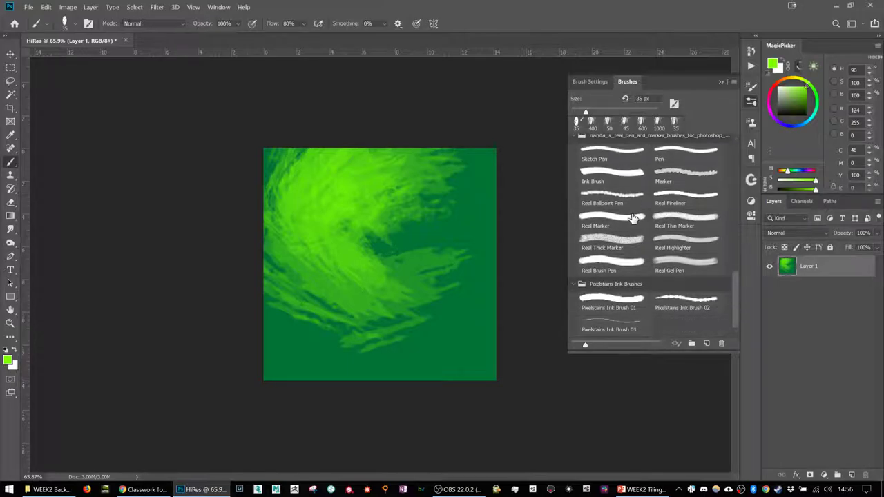
pyautogui.scroll(2, 633, 220)
pyautogui.click(634, 226)
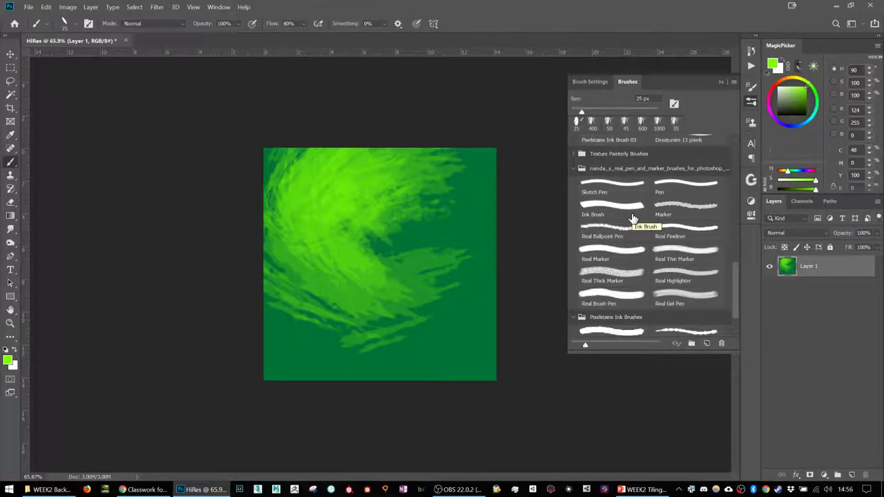
pyautogui.scroll(9, 634, 226)
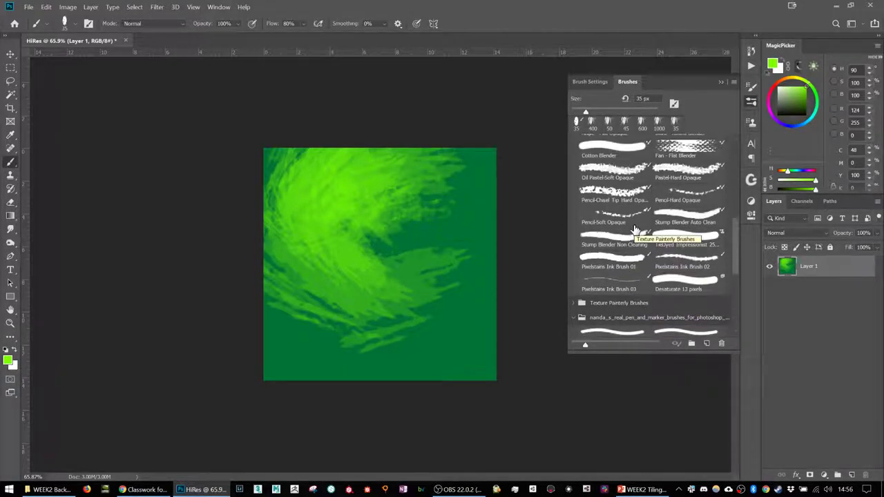
pyautogui.click(635, 226)
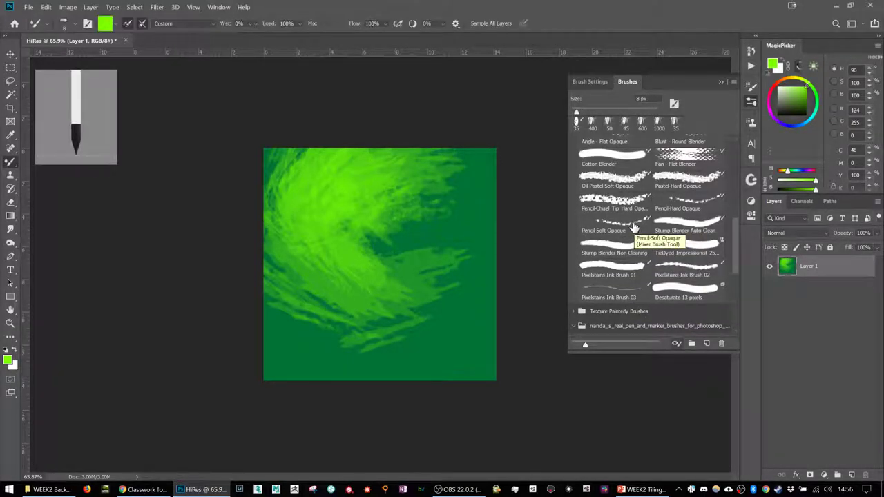
# - Select the Oil Pastel-Soft Opaque preset, switch to Kyle's Inkbox wet media brush, and try and undo a diagonal stroke across the canvas
pyautogui.click(614, 178)
pyautogui.scroll(9, 638, 200)
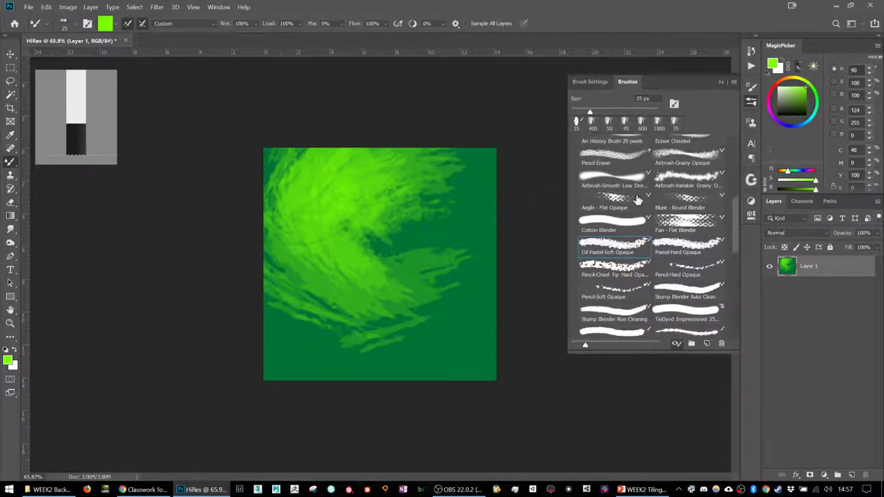
pyautogui.scroll(2, 638, 200)
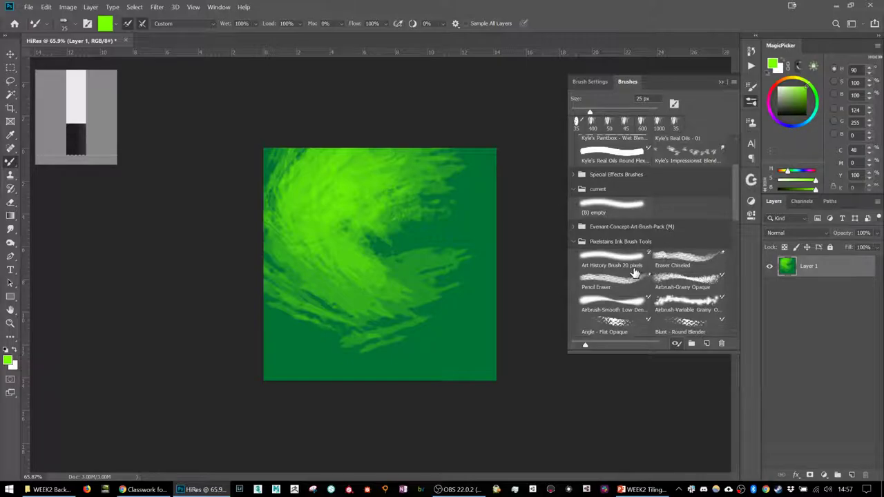
pyautogui.scroll(1, 654, 224)
pyautogui.scroll(2, 653, 224)
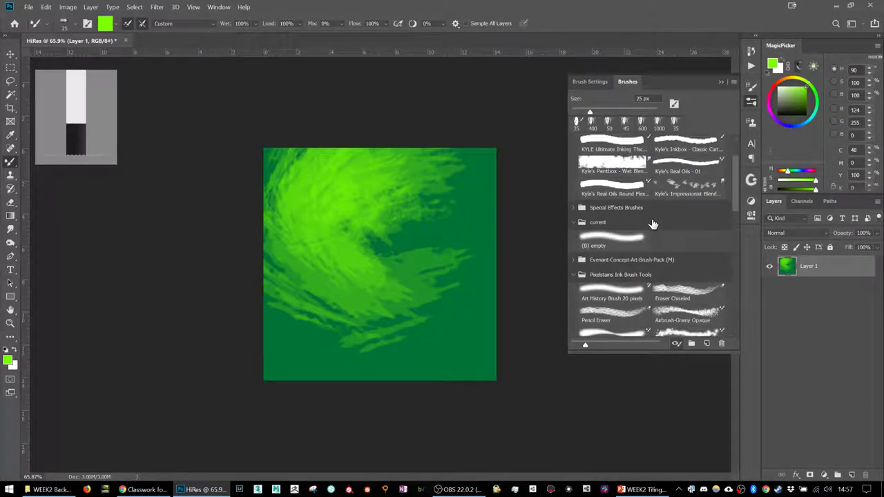
pyautogui.click(637, 171)
pyautogui.click(686, 170)
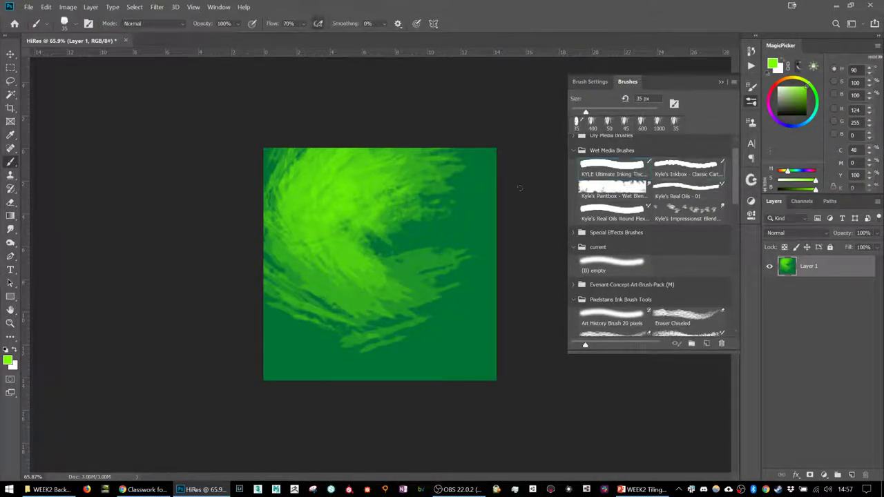
pyautogui.moveTo(356, 231)
pyautogui.mouseDown()
pyautogui.moveTo(415, 188)
pyautogui.moveTo(473, 280)
pyautogui.mouseUp()
pyautogui.hotkey('ctrl', 'z')
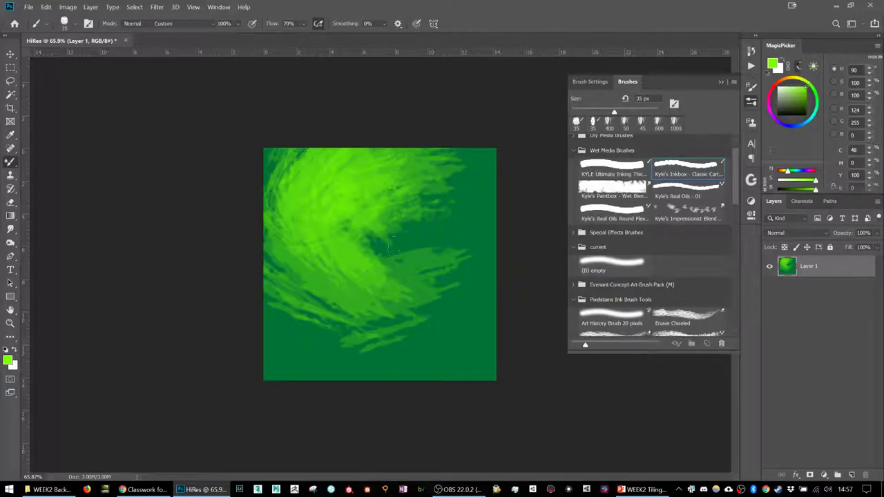
# - Paint three zigzag strokes over the centre of the canvas with the 100 px Kyle's Real Oils Round Flex brush, lowering Wet to 30% after the first
pyautogui.click(605, 217)
pyautogui.moveTo(282, 256)
pyautogui.mouseDown()
pyautogui.moveTo(338, 248)
pyautogui.moveTo(373, 308)
pyautogui.mouseUp()
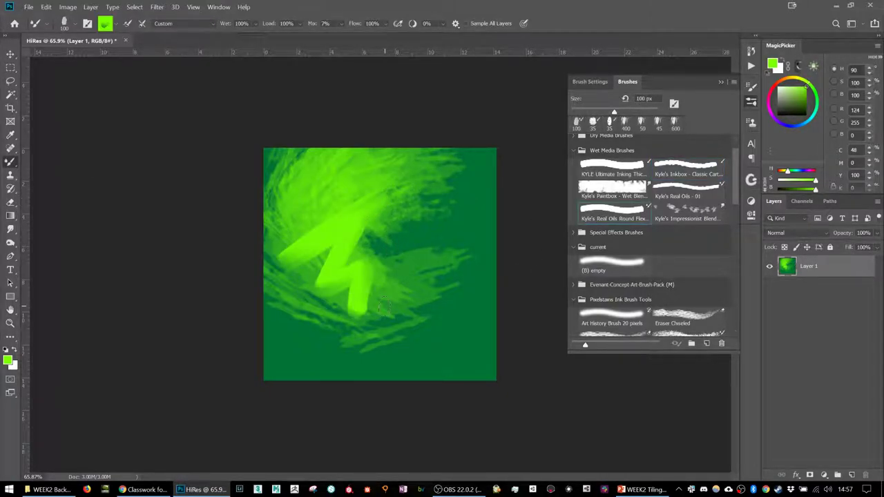
pyautogui.press('5')
pyautogui.moveTo(338, 307)
pyautogui.mouseDown()
pyautogui.moveTo(428, 269)
pyautogui.moveTo(435, 321)
pyautogui.mouseUp()
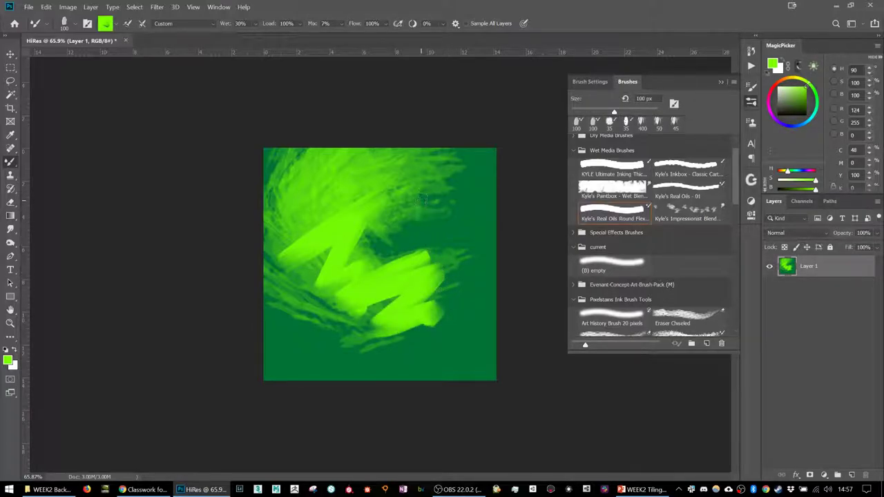
pyautogui.moveTo(421, 199)
pyautogui.mouseDown()
pyautogui.moveTo(376, 242)
pyautogui.moveTo(418, 266)
pyautogui.mouseUp()
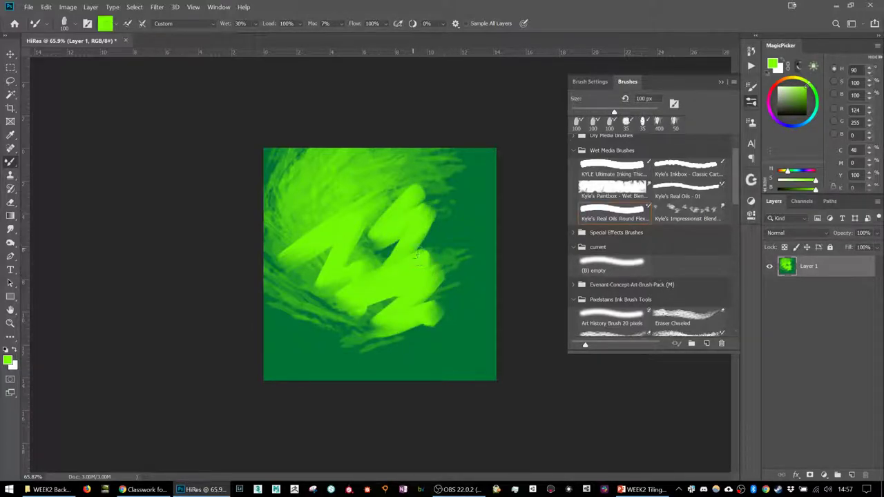
# - Paint short zigzag strokes at the right edge of the painted area with the Ink Brush preset from nanda's real pen and marker set, changing its size between strokes
pyautogui.scroll(2, 663, 238)
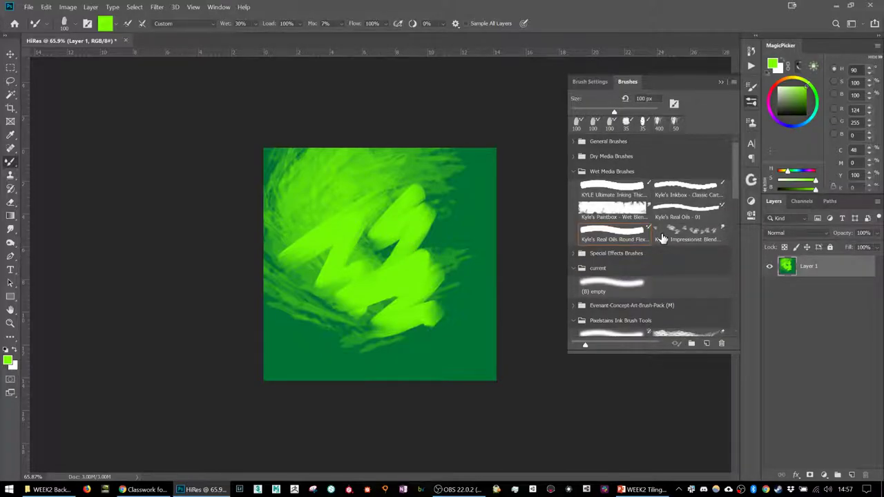
pyautogui.scroll(-3, 612, 190)
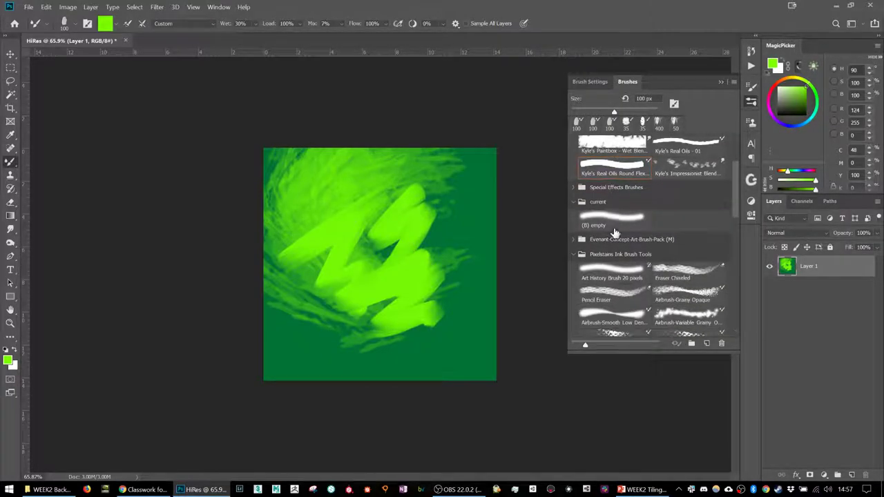
pyautogui.scroll(-2, 619, 282)
pyautogui.scroll(-1, 620, 280)
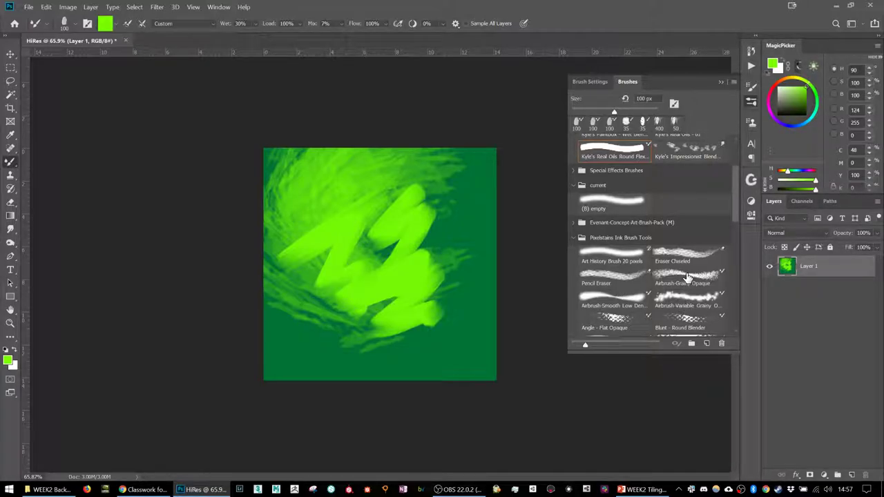
pyautogui.scroll(-7, 687, 276)
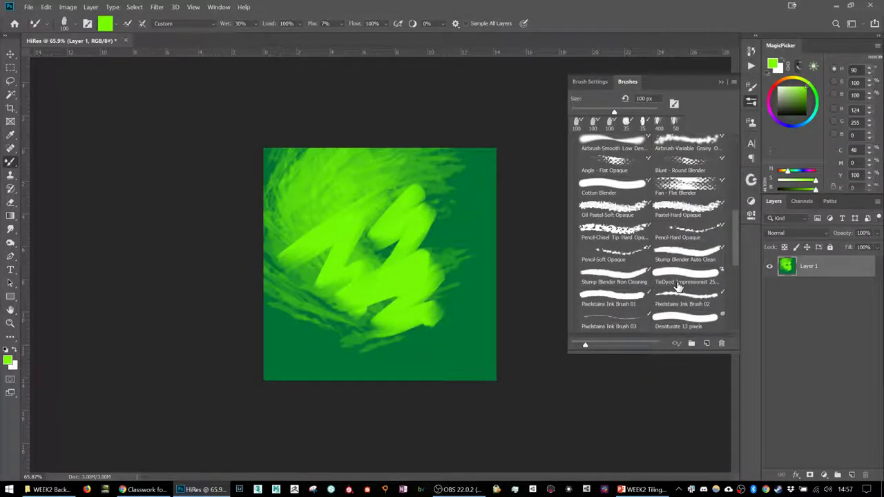
pyautogui.scroll(-6, 636, 280)
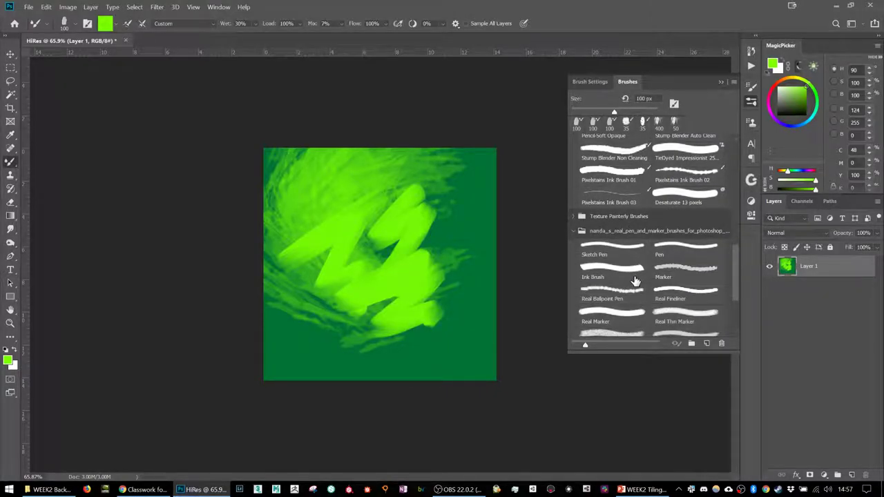
pyautogui.click(635, 280)
pyautogui.moveTo(422, 176)
pyautogui.mouseDown()
pyautogui.moveTo(444, 205)
pyautogui.moveTo(424, 223)
pyautogui.moveTo(431, 251)
pyautogui.mouseUp()
pyautogui.press(']')
pyautogui.press(']')
pyautogui.press(']')
pyautogui.moveTo(475, 206); pyautogui.dragTo(423, 268)
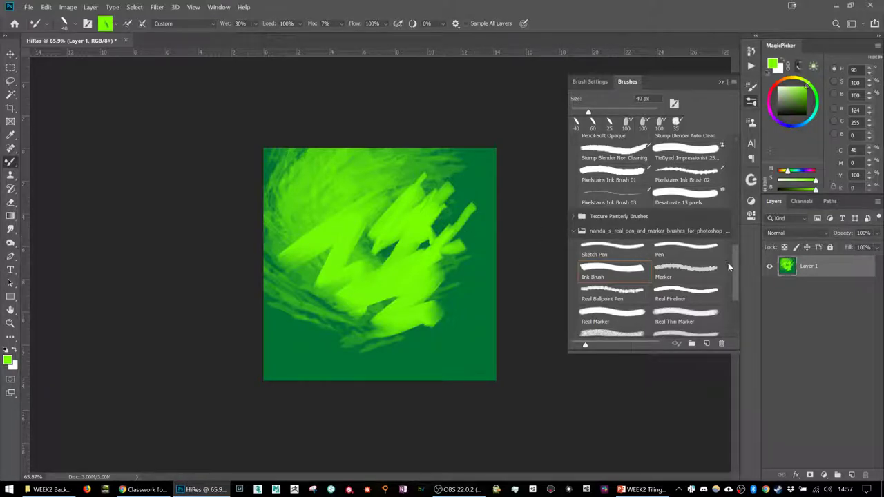
# - Expand the General Brushes group and smear the right edge of the painted area using the (M) Soft Round brush at 40 px
pyautogui.moveTo(734, 256); pyautogui.dragTo(737, 124)
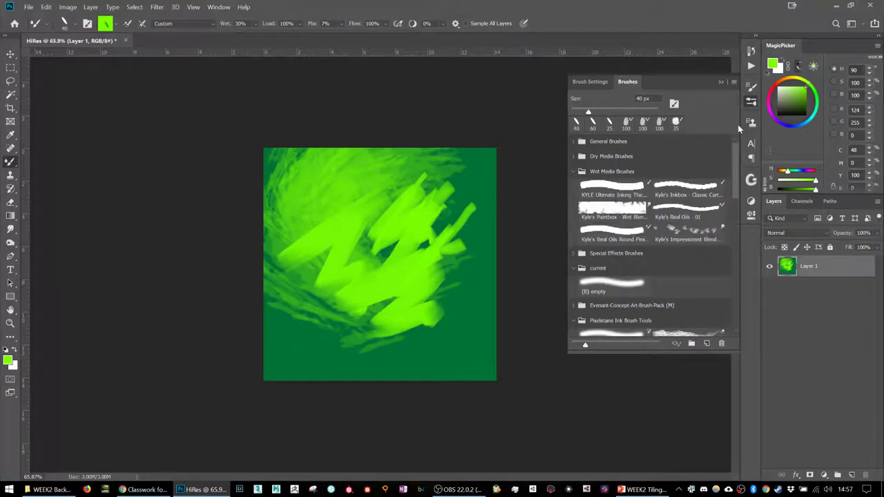
pyautogui.click(581, 142)
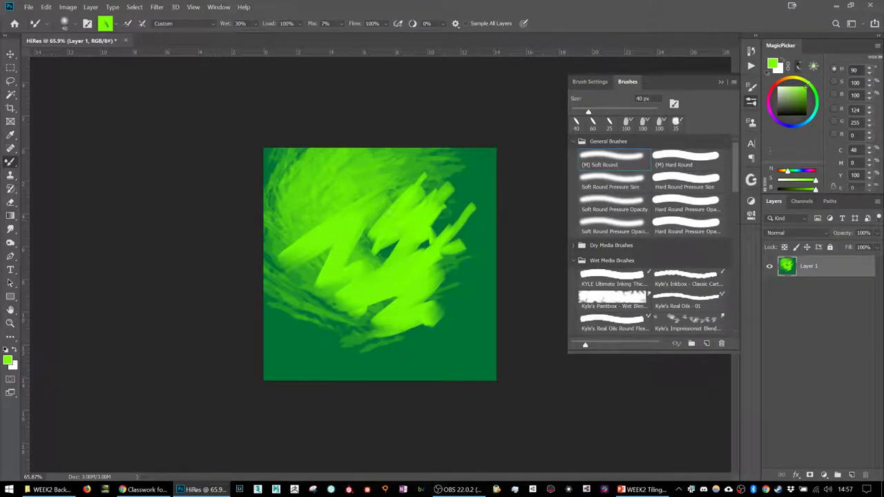
pyautogui.moveTo(469, 223); pyautogui.dragTo(442, 307)
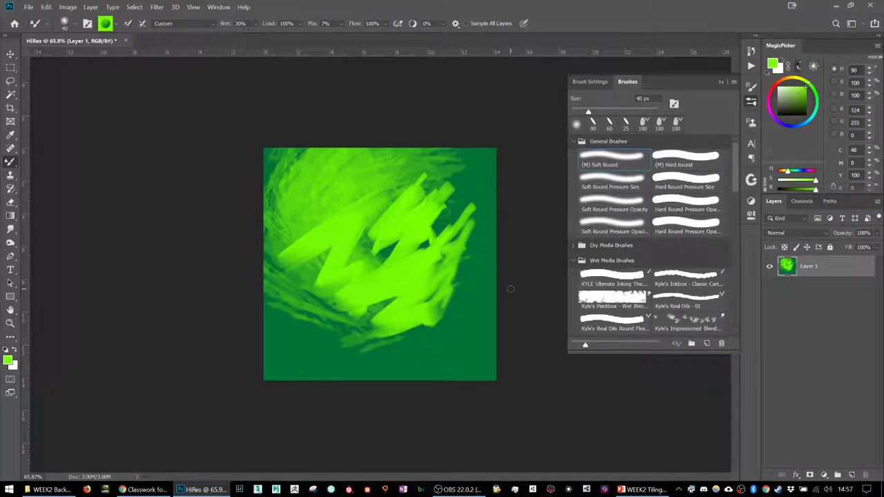
# - Sample the dark green background colour, fill Layer 1 with it to cover all strokes, and hide the brush presets
pyautogui.keyDown('alt'); pyautogui.click(480, 324); pyautogui.keyUp('alt')
pyautogui.hotkey('alt', 'BackSpace')
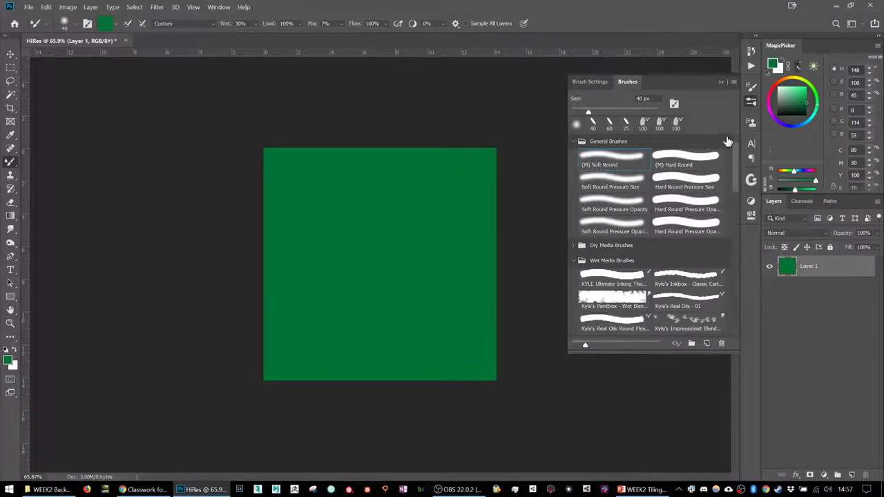
pyautogui.click(750, 102)
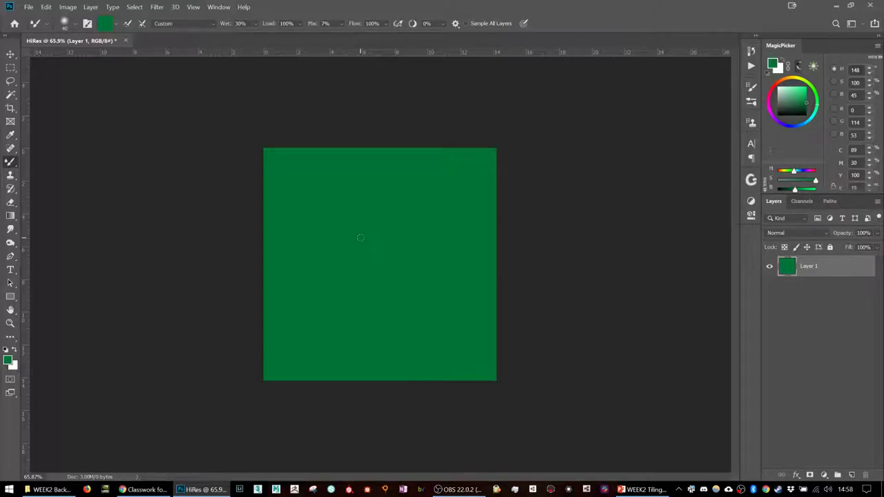
# - Switch to Chrome and search Google Images for "brick wall" from a new page
pyautogui.click(146, 489)
pyautogui.click(515, 13)
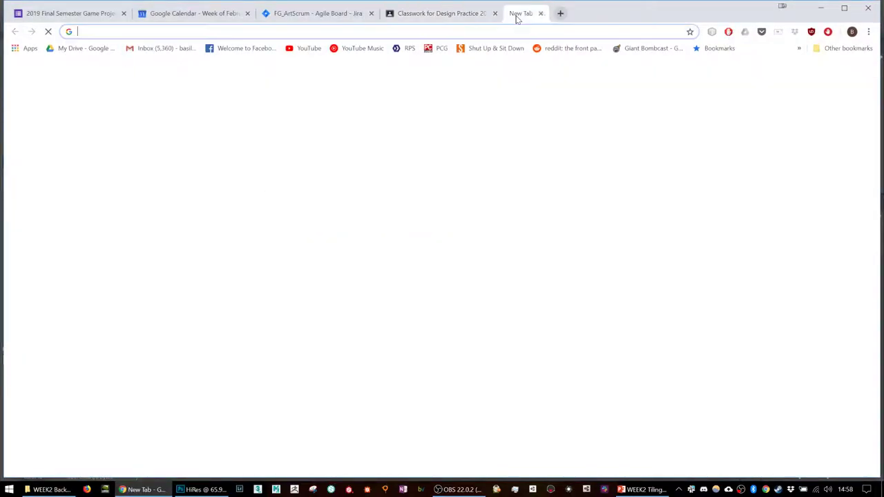
pyautogui.write('brick wall')
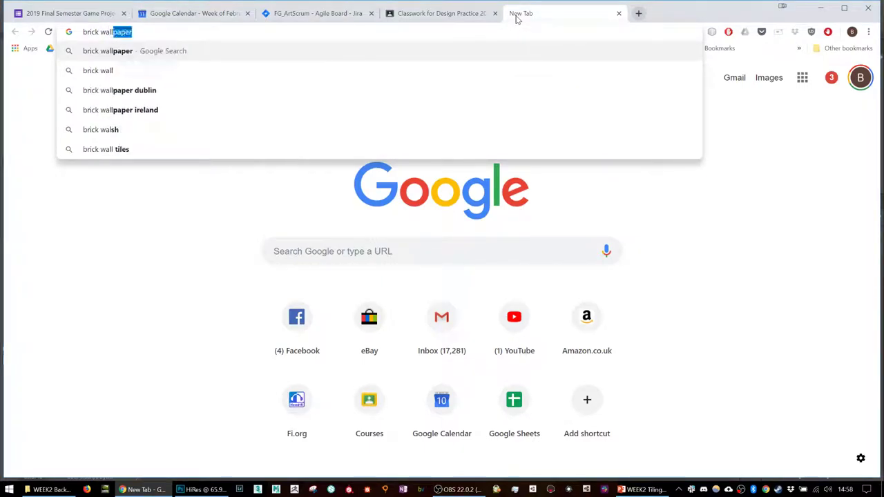
pyautogui.press('Return')
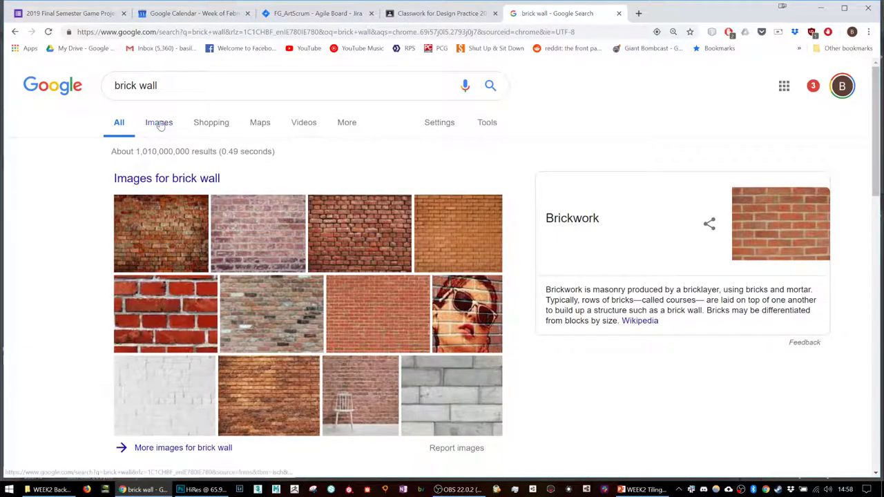
pyautogui.click(158, 123)
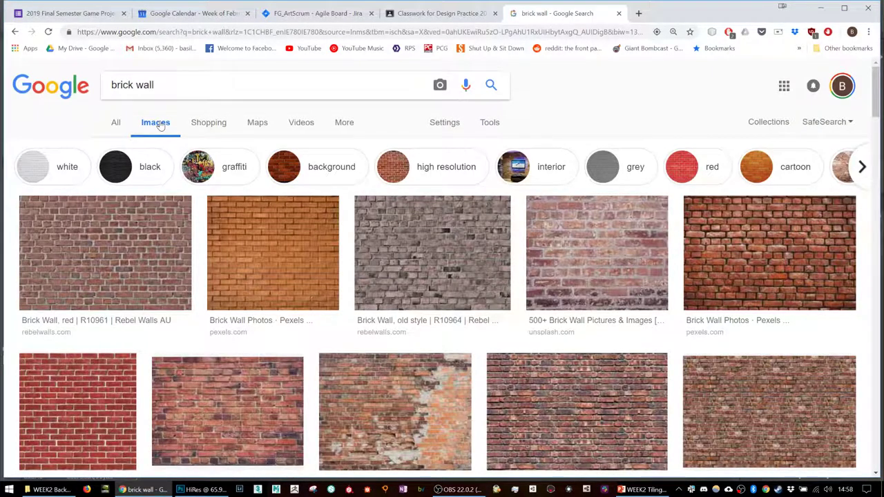
# - Look through the brick wall image results, previewing the Pexels and Rebel Walls pictures to compare them
pyautogui.scroll(-2, 382, 183)
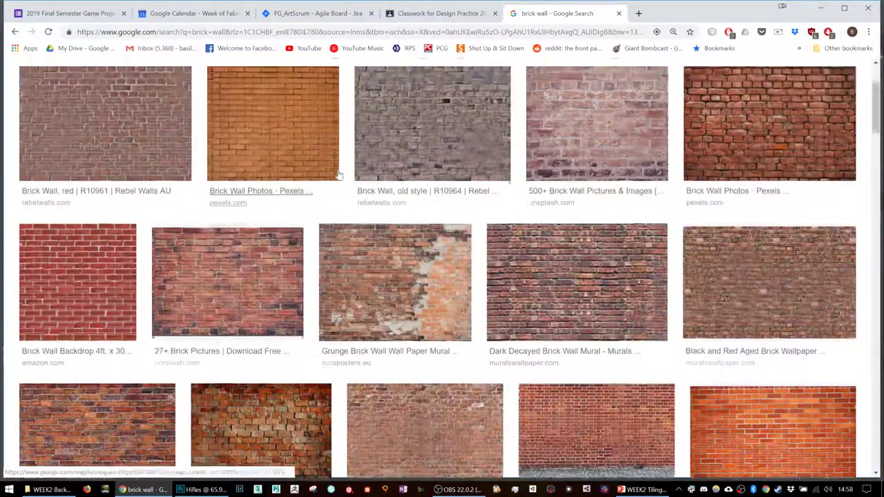
pyautogui.scroll(2, 334, 173)
pyautogui.scroll(-2, 333, 174)
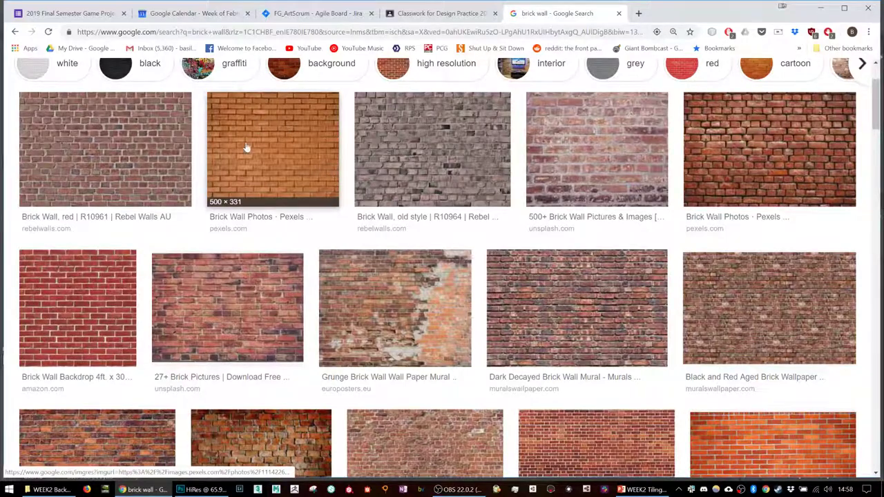
pyautogui.click(312, 139)
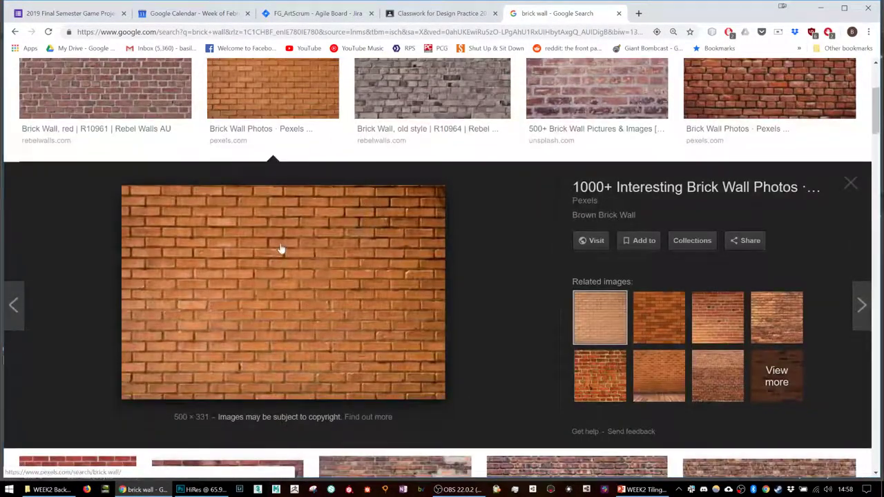
pyautogui.scroll(3, 363, 308)
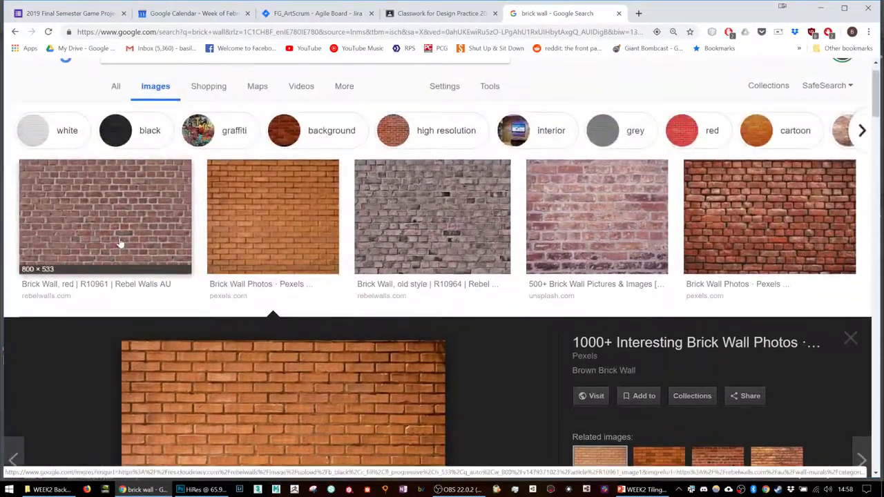
pyautogui.click(120, 243)
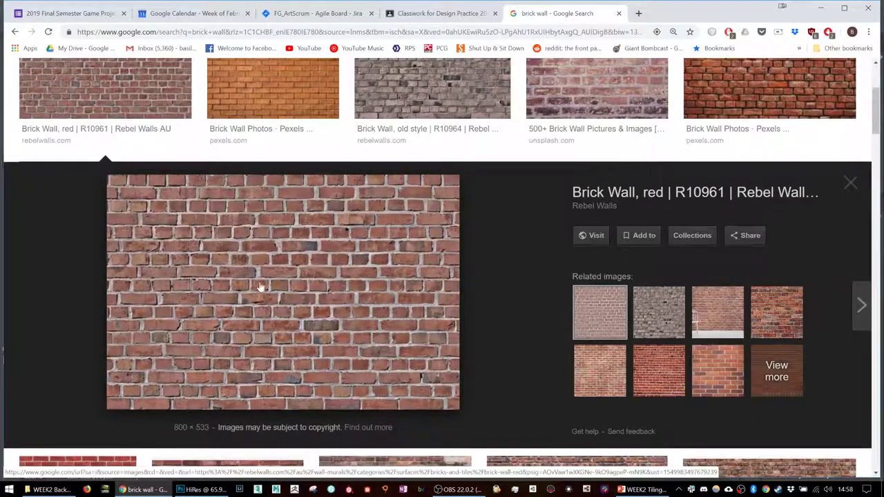
pyautogui.scroll(1, 336, 299)
pyautogui.scroll(-5, 336, 297)
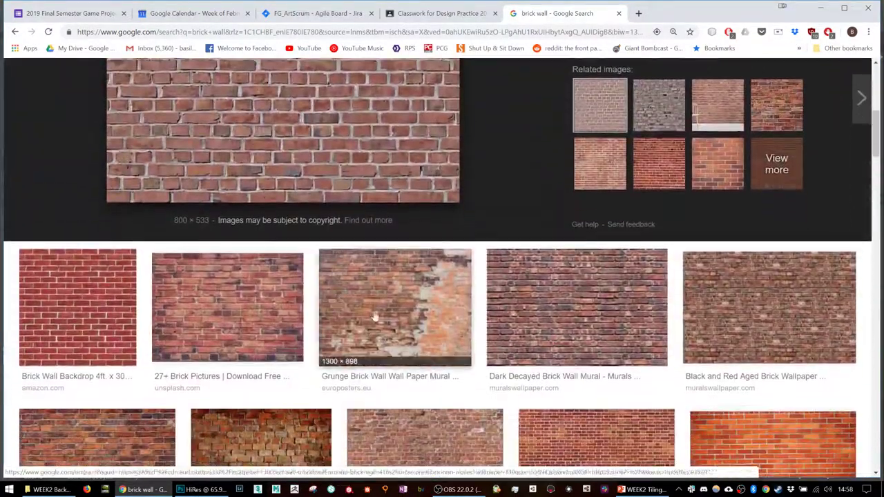
pyautogui.click(426, 294)
pyautogui.scroll(5, 426, 294)
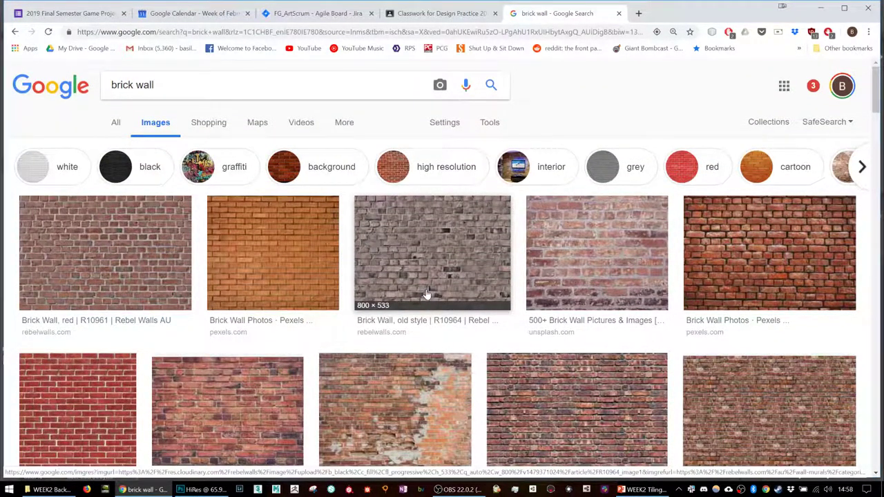
# - Copy the 500 × 331 Pexels brown brick wall image and paste it into the HiRes document in Photoshop as a new layer
pyautogui.click(283, 242)
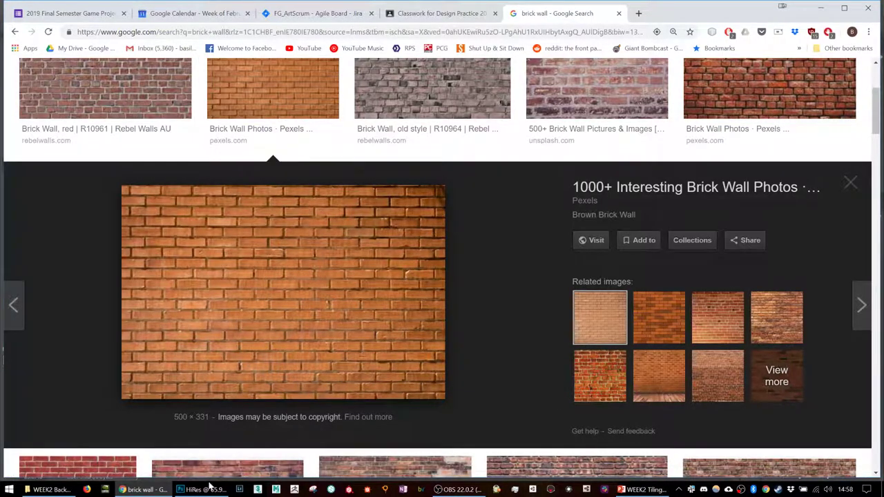
pyautogui.rightClick(207, 489)
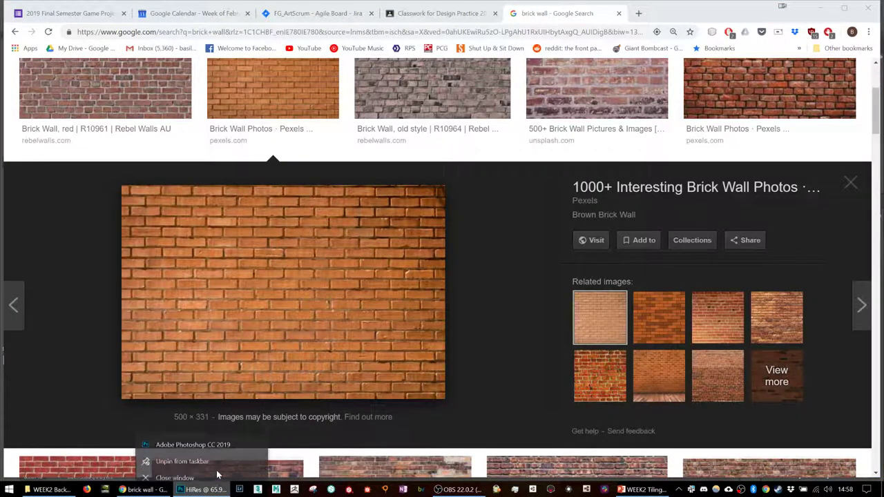
pyautogui.rightClick(274, 328)
pyautogui.click(306, 222)
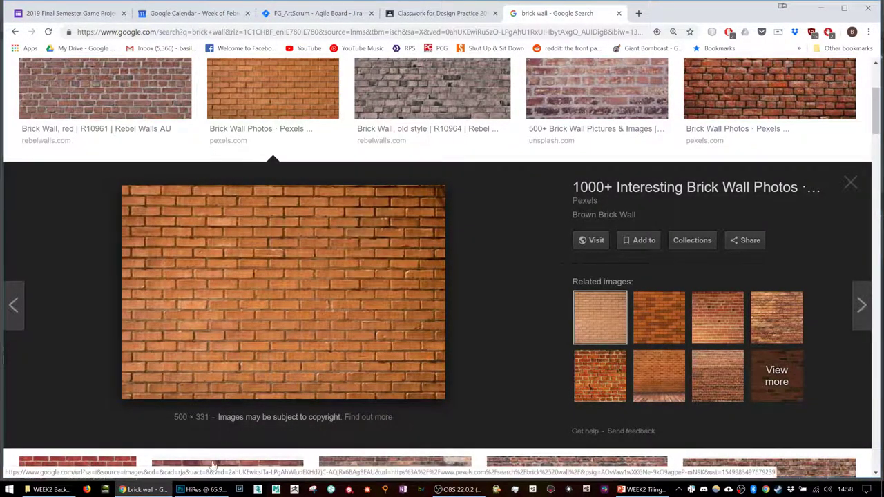
pyautogui.hotkey('alt', 'Tab')
pyautogui.hotkey('ctrl', 'v')
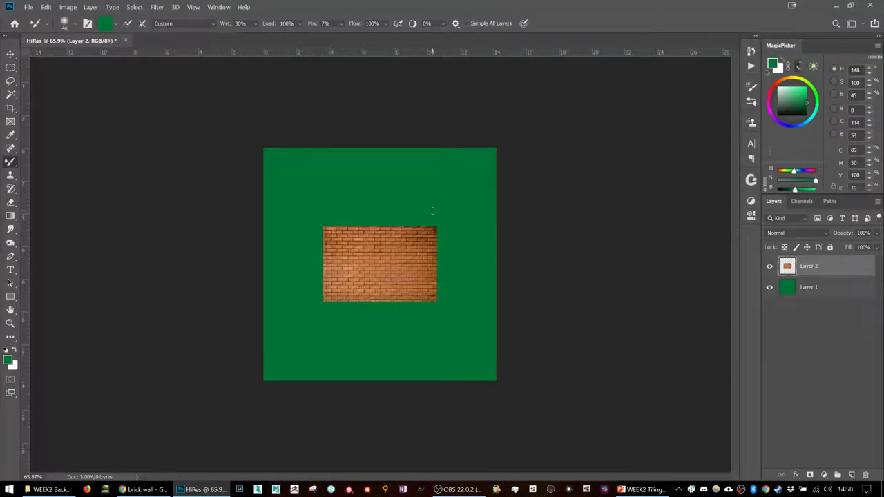
pyautogui.scroll(4, 413, 240)
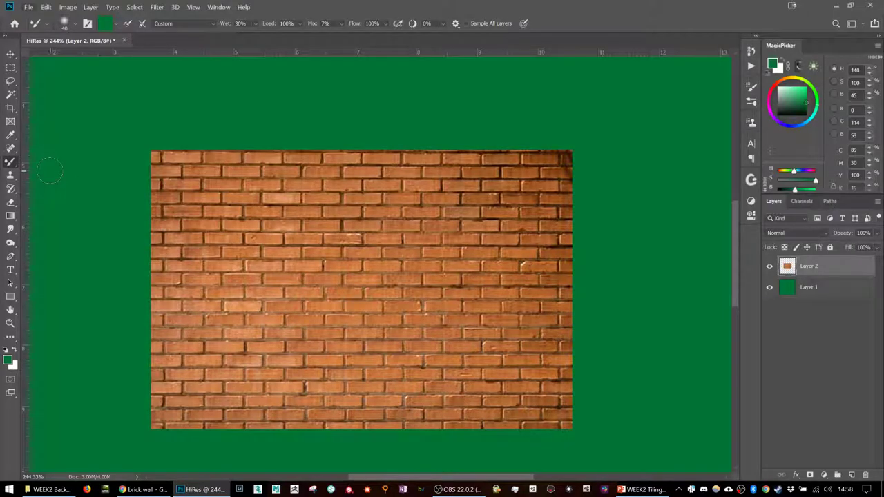
# - Fill Layer 1 with the dark mortar brown sampled from the brick photo, and compare it with Layer 2 hidden and shown
pyautogui.keyDown('alt'); pyautogui.click(326, 241); pyautogui.keyUp('alt')
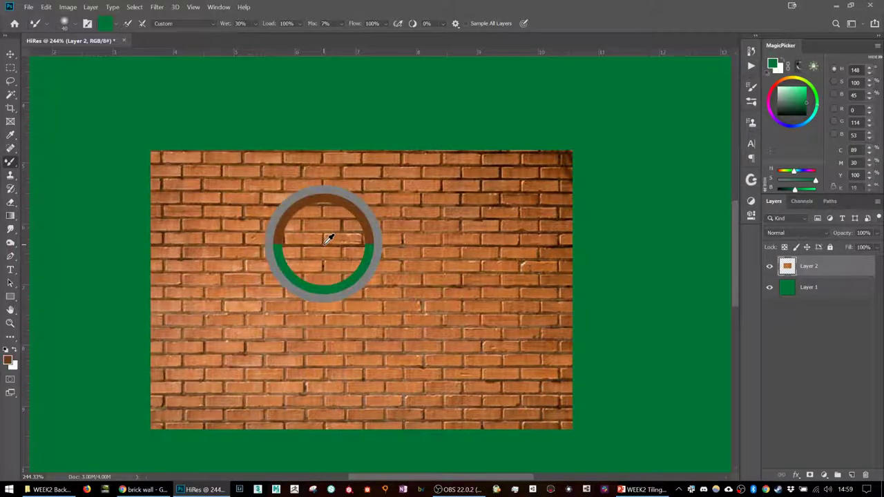
pyautogui.click(828, 293)
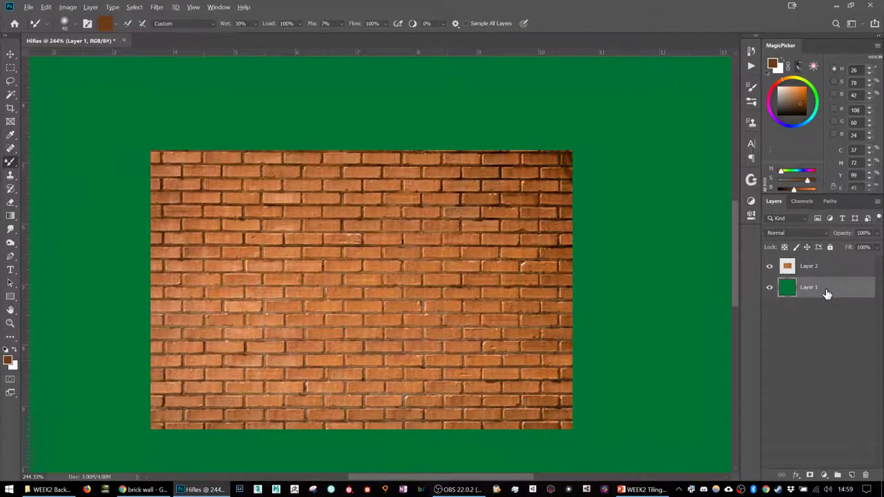
pyautogui.scroll(-3, 664, 234)
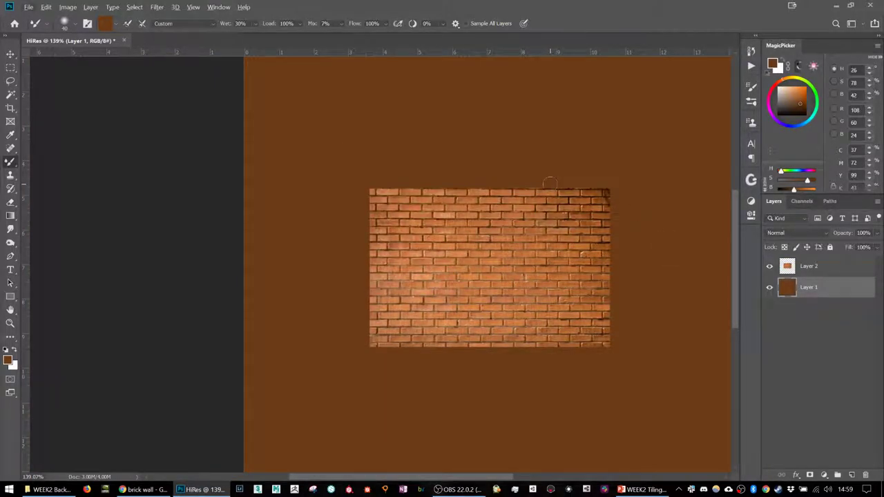
pyautogui.scroll(3, 598, 191)
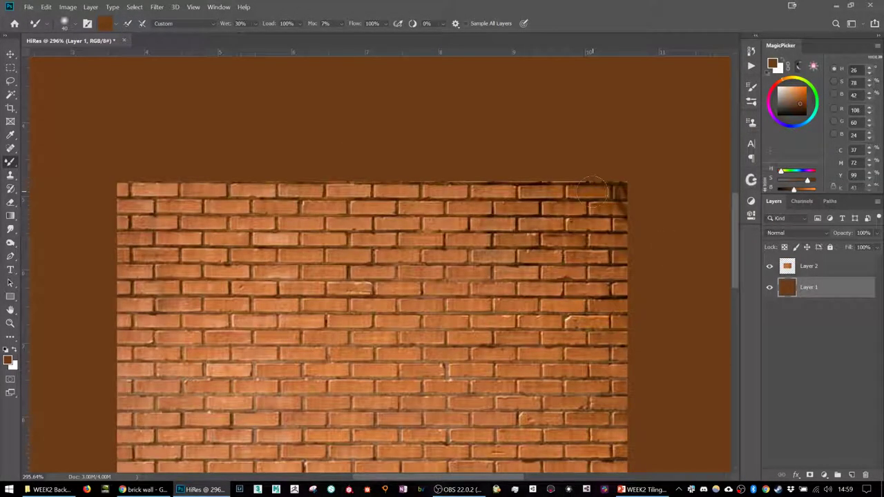
pyautogui.click(770, 268)
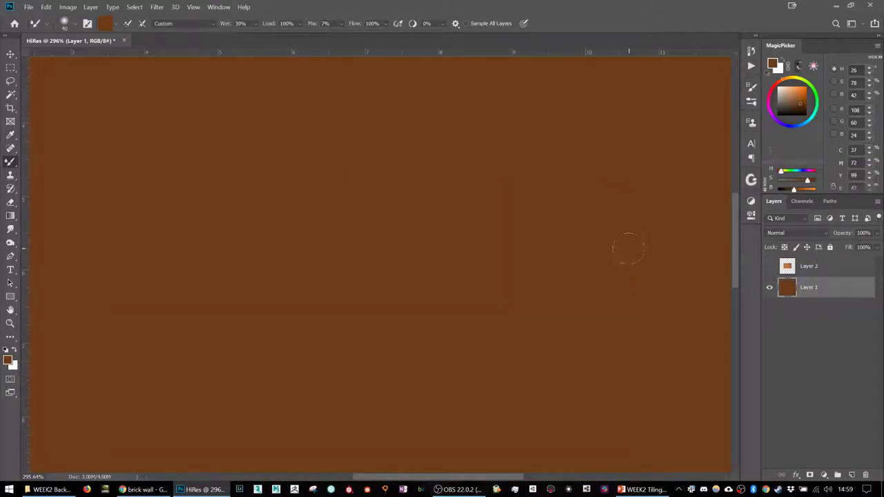
pyautogui.scroll(-4, 607, 214)
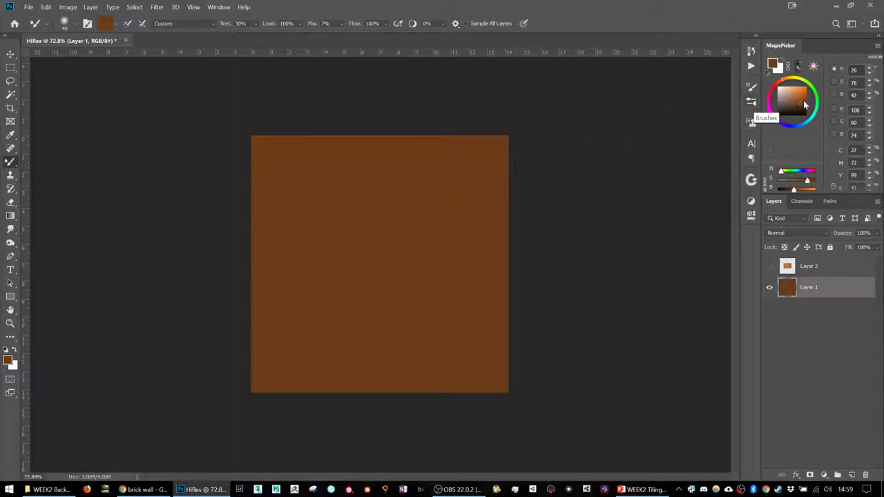
pyautogui.click(769, 266)
# - Sample the lighter orange-brown brick colour, hide the Layer 2 photo, and add a new layer directly above Layer 1
pyautogui.scroll(5, 440, 239)
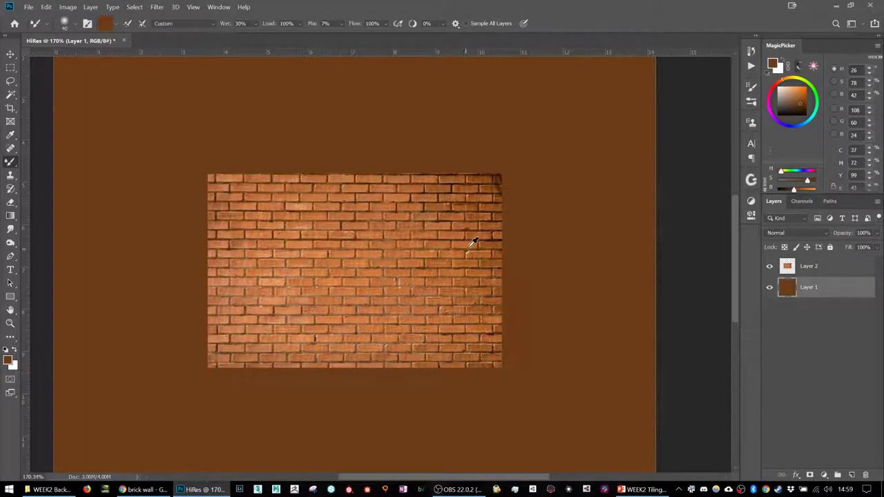
pyautogui.keyDown('alt'); pyautogui.click(494, 240); pyautogui.keyUp('alt')
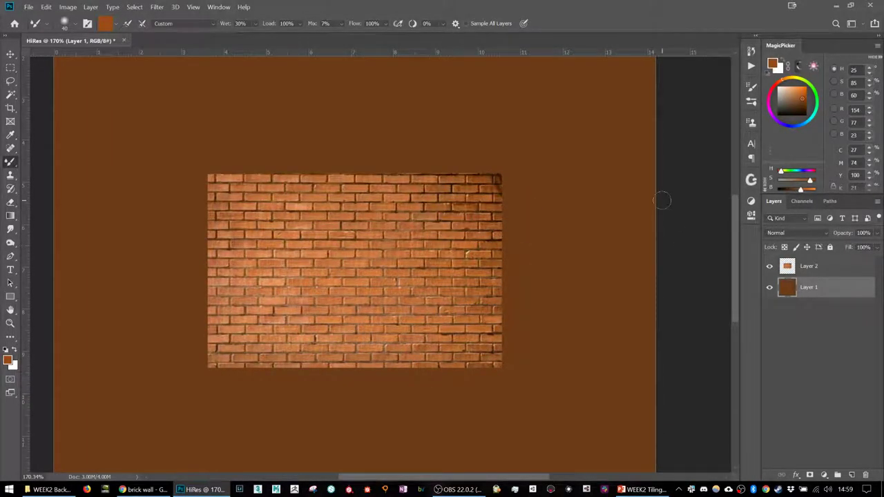
pyautogui.click(770, 267)
pyautogui.hotkey('ctrl', 'shift', 'n')
pyautogui.press('Return')
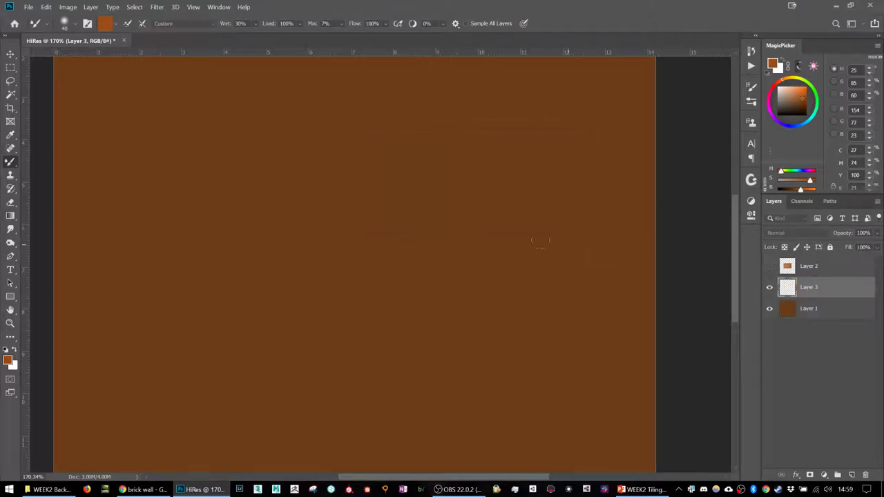
# - Paint a solid orange-brown rectangular brick on Layer 3, above and slightly right of the canvas centre, outlining it before filling it in
pyautogui.scroll(-3, 642, 231)
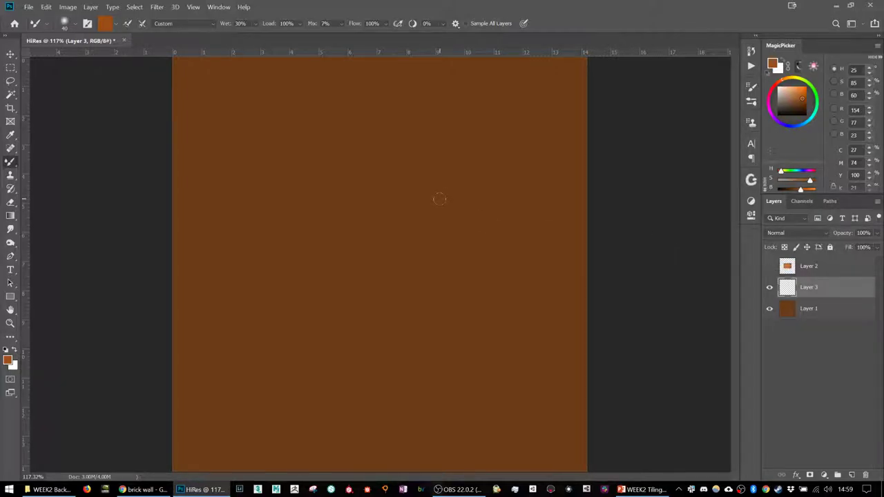
pyautogui.scroll(-3, 439, 199)
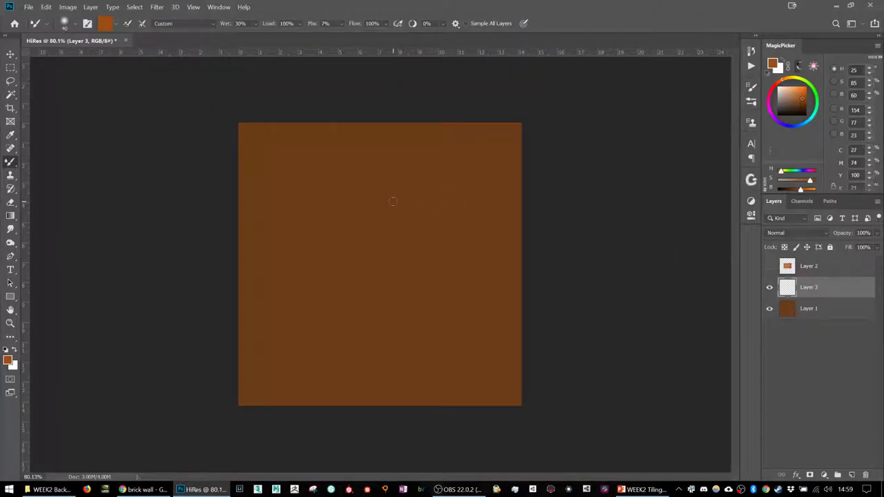
pyautogui.scroll(2, 389, 233)
pyautogui.scroll(-1, 389, 233)
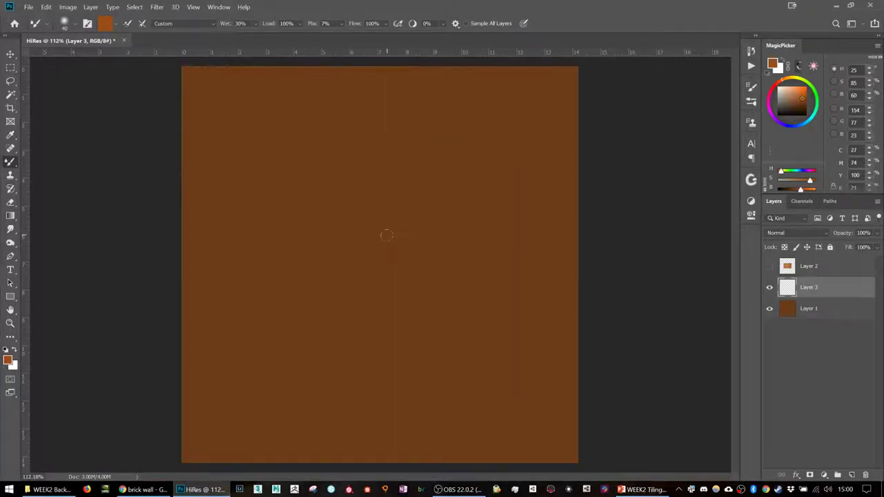
pyautogui.moveTo(389, 166)
pyautogui.mouseDown()
pyautogui.moveTo(384, 192)
pyautogui.moveTo(383, 167)
pyautogui.moveTo(475, 164)
pyautogui.moveTo(372, 168)
pyautogui.moveTo(475, 168)
pyautogui.moveTo(472, 203)
pyautogui.mouseUp()
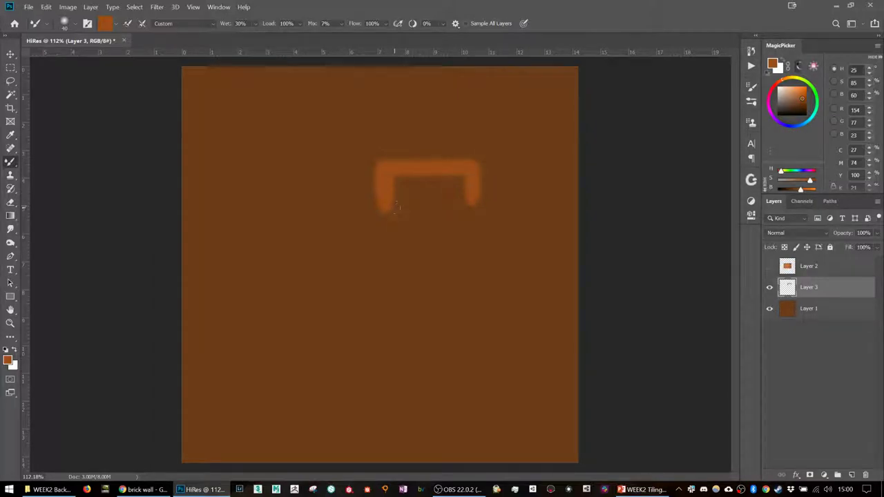
pyautogui.moveTo(387, 206); pyautogui.dragTo(471, 206)
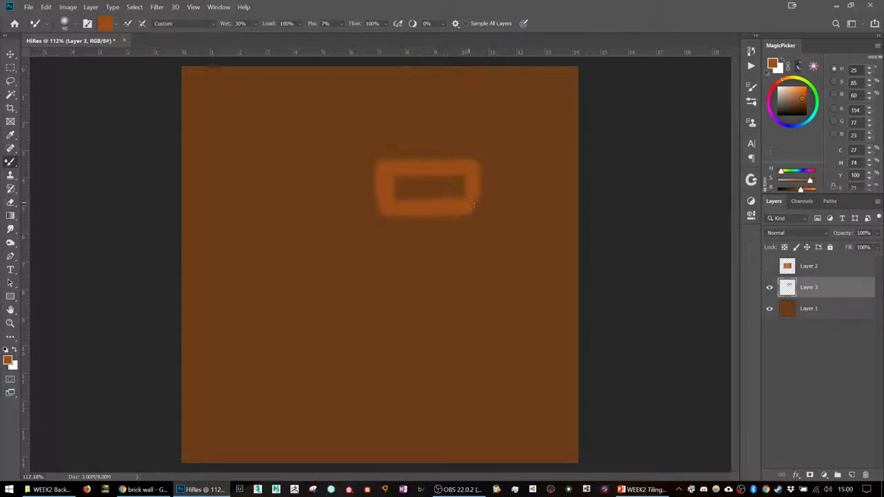
pyautogui.moveTo(395, 179)
pyautogui.mouseDown()
pyautogui.moveTo(457, 176)
pyautogui.moveTo(399, 196)
pyautogui.moveTo(422, 196)
pyautogui.moveTo(395, 198)
pyautogui.mouseUp()
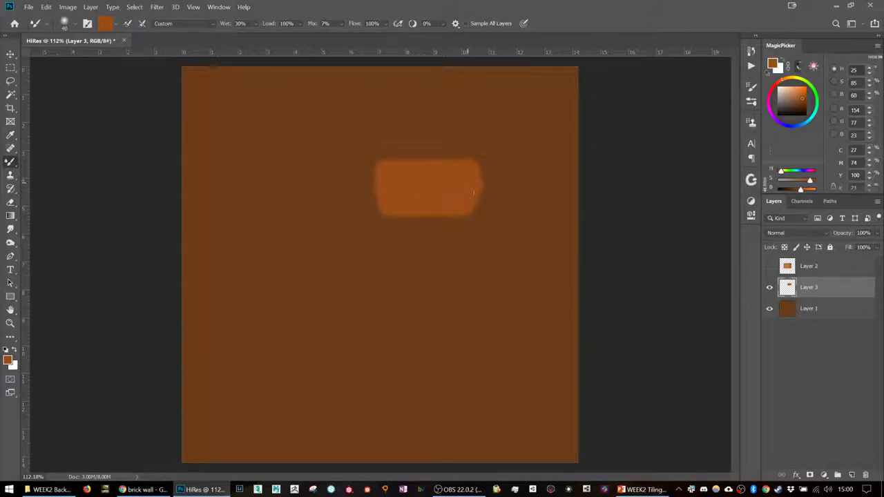
pyautogui.moveTo(470, 178)
pyautogui.mouseDown()
pyautogui.moveTo(483, 186)
pyautogui.moveTo(478, 214)
pyautogui.mouseUp()
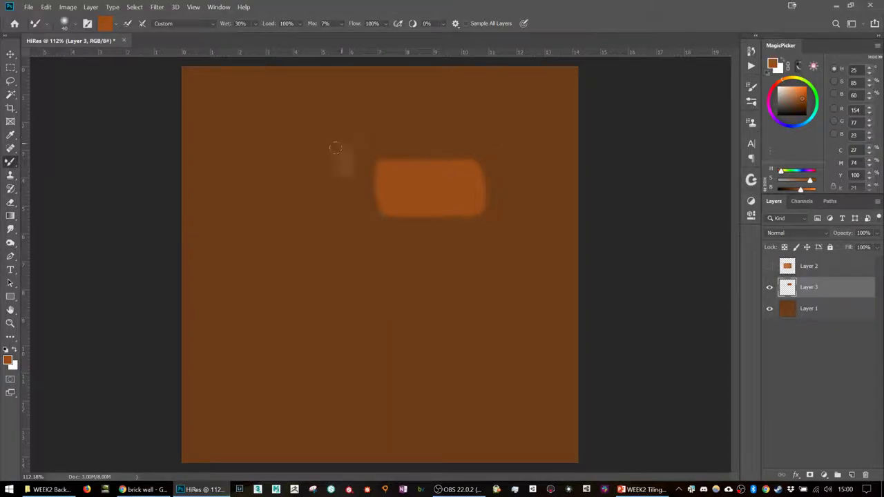
# - Try long straight horizontal strokes above the painted brick, and undo them
pyautogui.moveTo(269, 133); pyautogui.dragTo(484, 134)
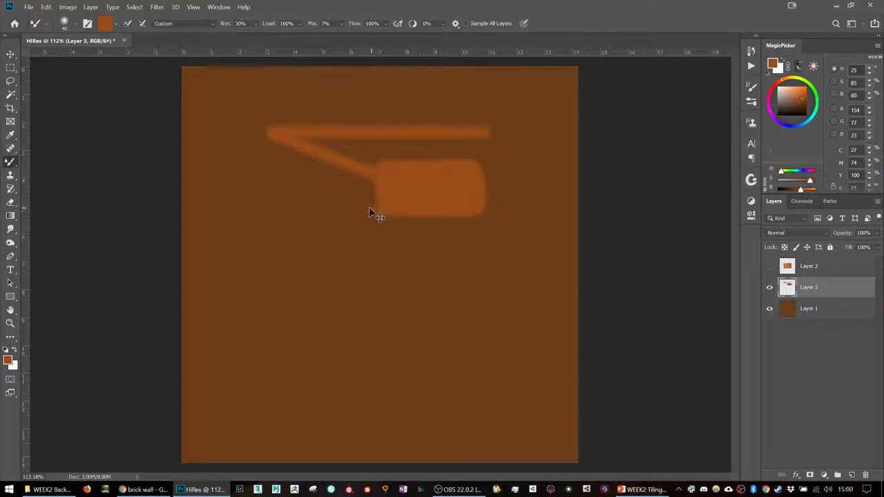
pyautogui.hotkey('ctrl', 'z')
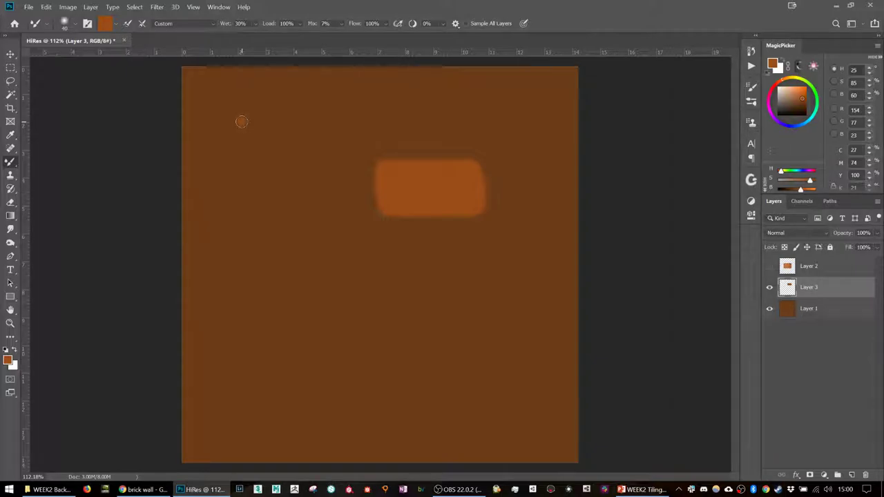
pyautogui.moveTo(241, 121); pyautogui.dragTo(452, 122)
pyautogui.moveTo(459, 122); pyautogui.dragTo(458, 128)
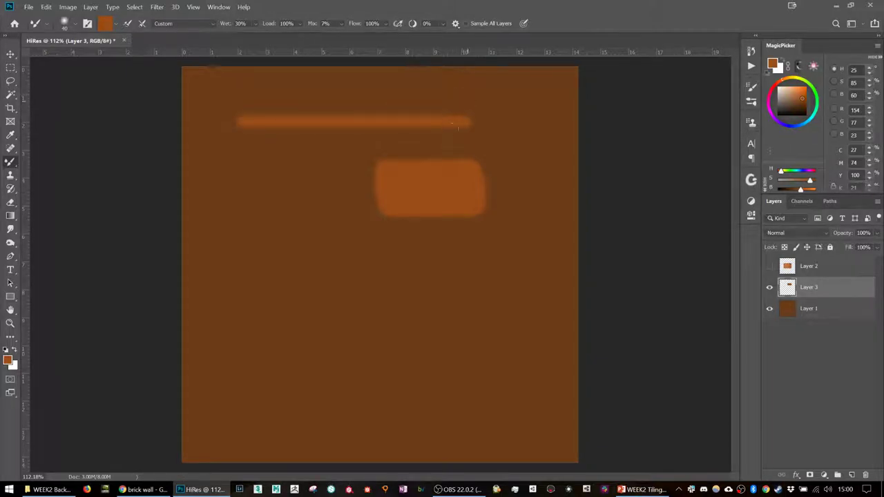
pyautogui.hotkey('ctrl', 'z')
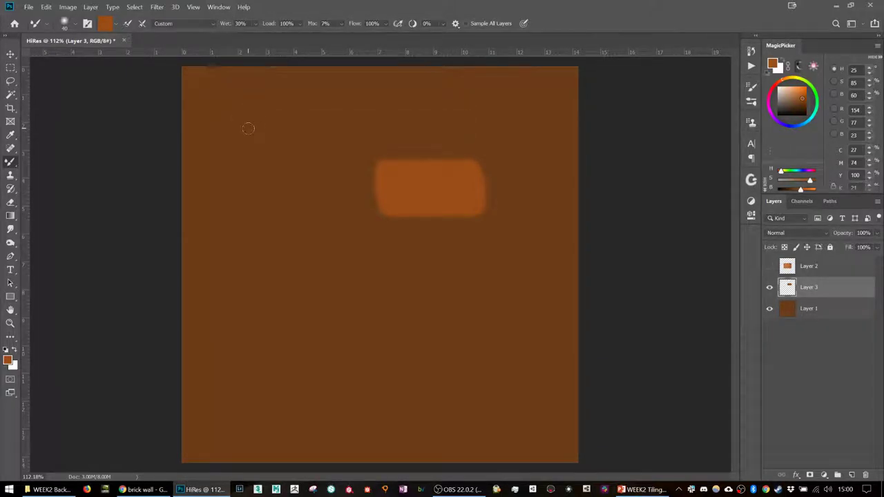
# - Try a zigzag of connected straight brush strokes across the canvas on Layer 3, and undo every segment
pyautogui.click(239, 123)
pyautogui.keyDown('shift'); pyautogui.click(299, 230); pyautogui.keyUp('shift')
pyautogui.keyDown('shift'); pyautogui.click(359, 97); pyautogui.keyUp('shift')
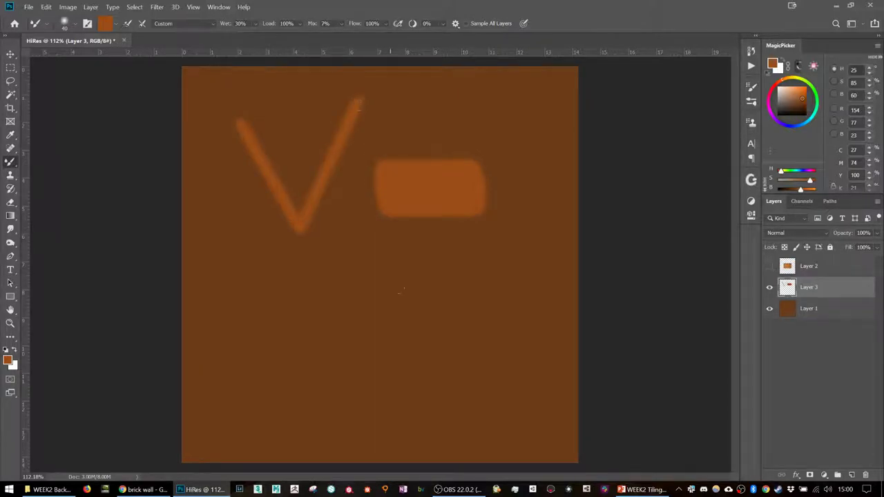
pyautogui.keyDown('shift'); pyautogui.click(400, 297); pyautogui.keyUp('shift')
pyautogui.keyDown('shift'); pyautogui.click(238, 318); pyautogui.keyUp('shift')
pyautogui.keyDown('shift'); pyautogui.click(220, 181); pyautogui.keyUp('shift')
pyautogui.keyDown('shift'); pyautogui.click(346, 356); pyautogui.keyUp('shift')
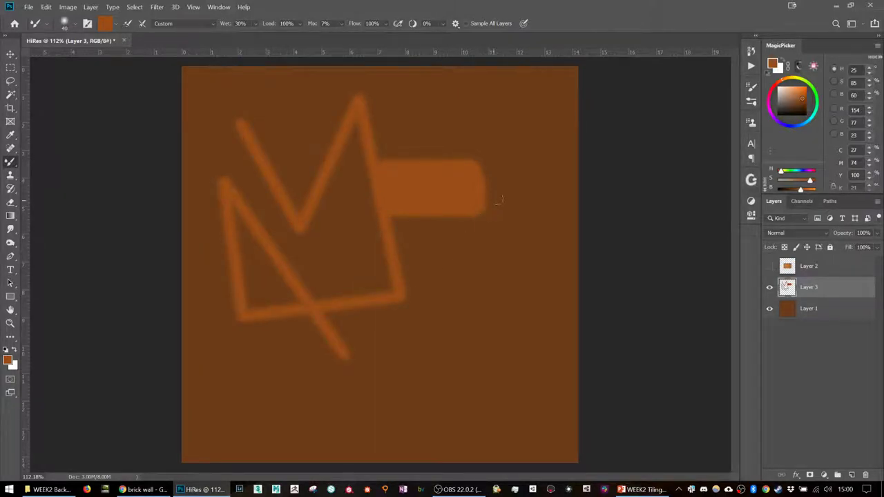
pyautogui.keyDown('shift'); pyautogui.click(501, 192); pyautogui.keyUp('shift')
pyautogui.hotkey('ctrl', 'z')
pyautogui.hotkey('ctrl', 'z')
pyautogui.hotkey('ctrl', 'z')
pyautogui.hotkey('ctrl', 'z')
pyautogui.hotkey('ctrl', 'z')
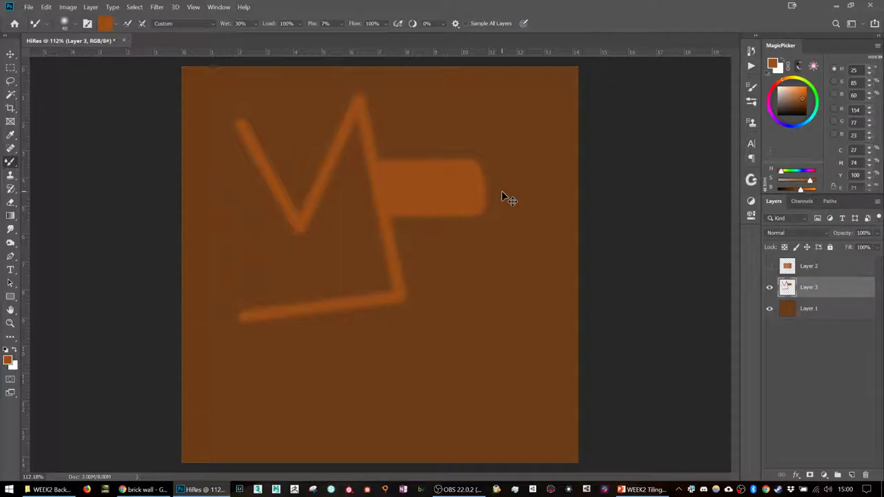
pyautogui.hotkey('ctrl', 'z')
pyautogui.hotkey('ctrl', 'z')
pyautogui.hotkey('ctrl', 'z')
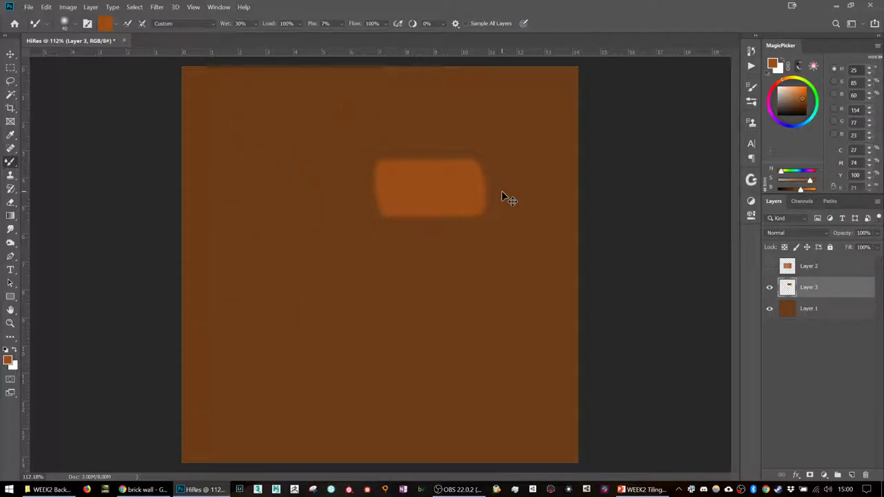
# - Inspect the painted brick up close, duplicate Layer 3, and rename the copy "Basic Bricxk"
pyautogui.scroll(2, 480, 181)
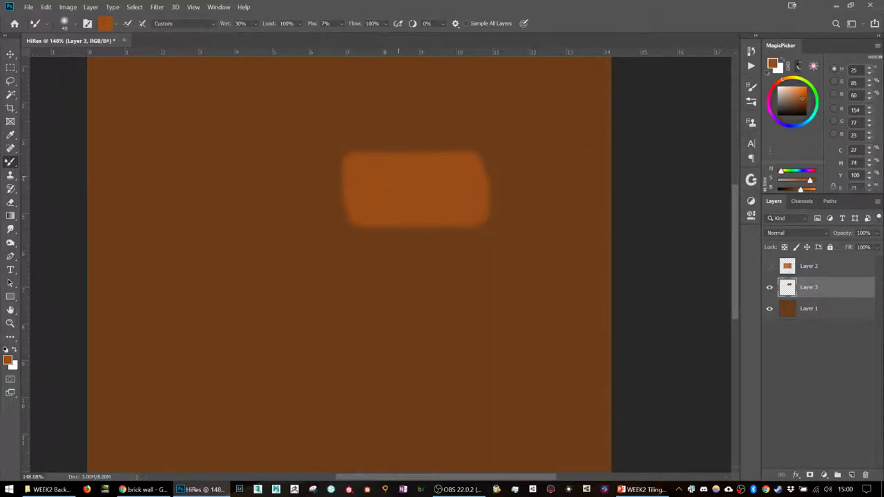
pyautogui.scroll(2, 410, 142)
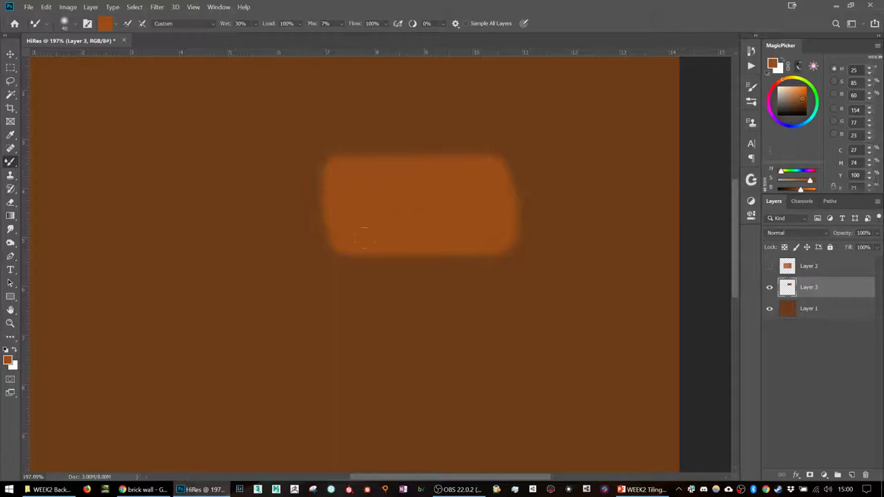
pyautogui.scroll(-3, 481, 193)
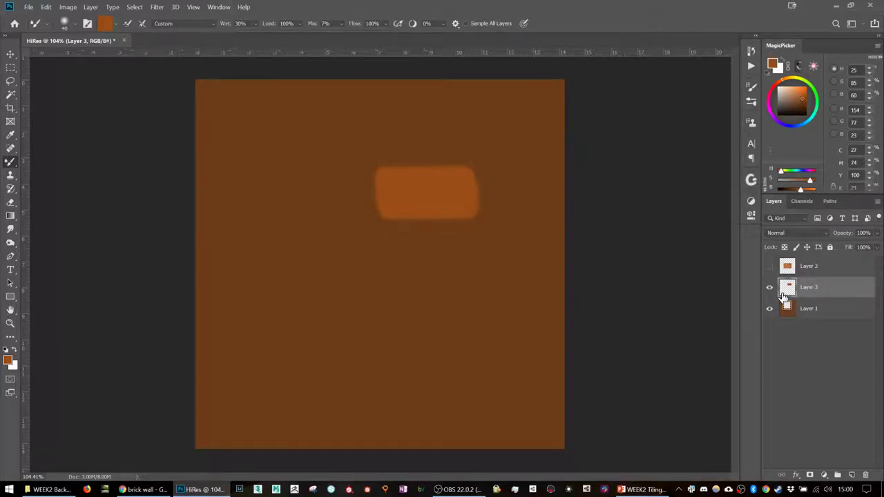
pyautogui.hotkey('ctrl', 'j')
pyautogui.doubleClick(808, 289)
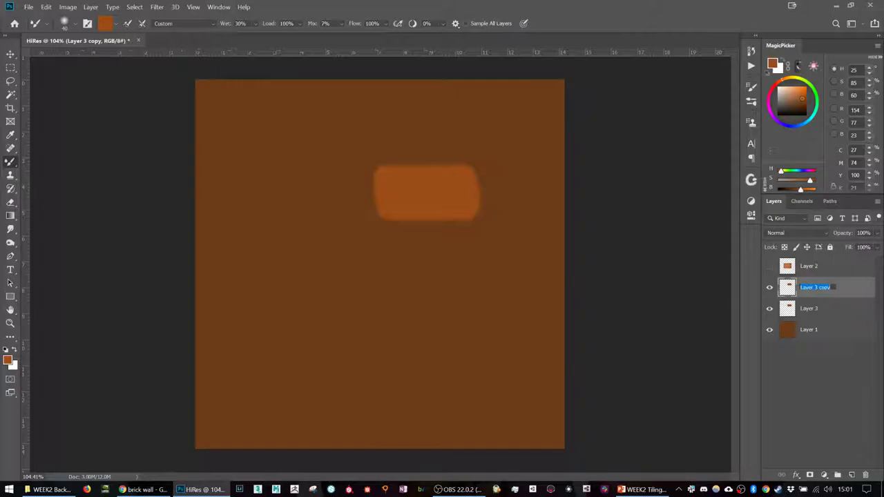
pyautogui.write('Briick')
pyautogui.press('Return')
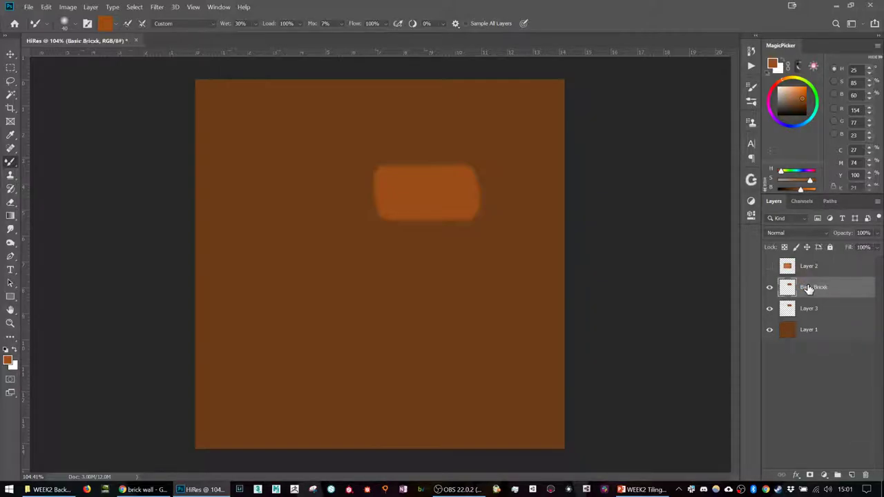
# - Hide the duplicated brick layer and rename Layer 3 as "Brick with Lighting"
pyautogui.click(770, 288)
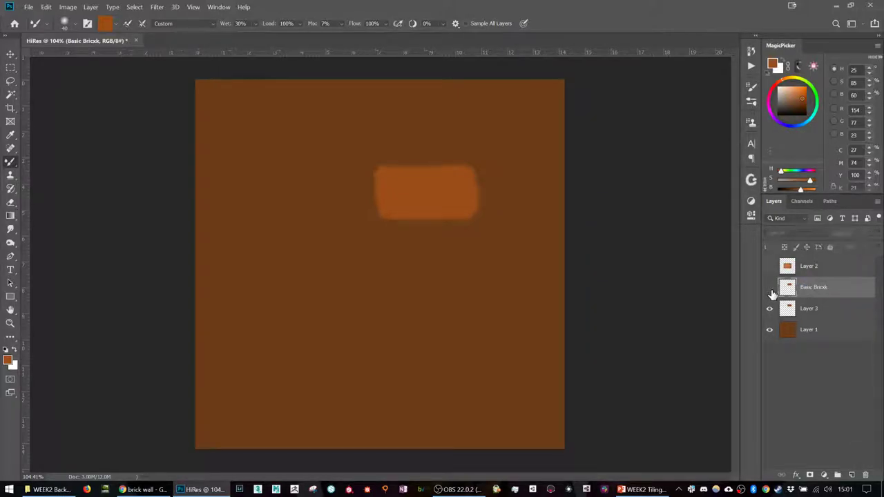
pyautogui.doubleClick(812, 310)
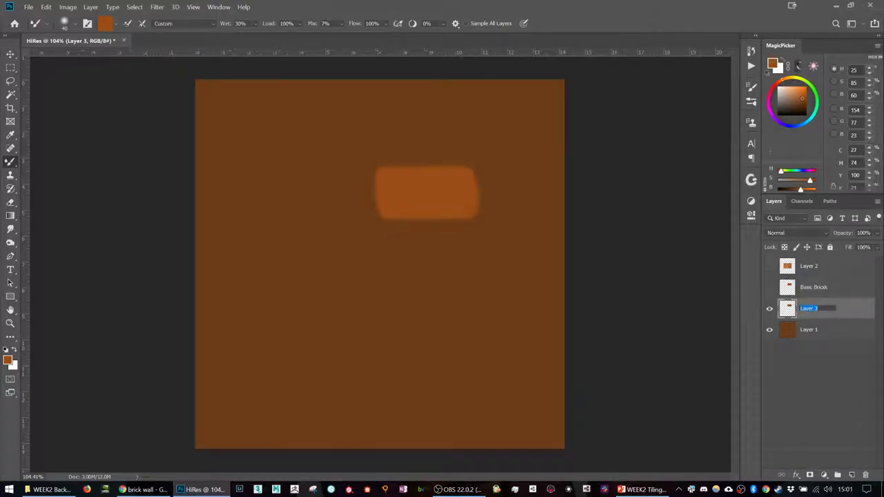
pyautogui.write('Brick with Lighting')
pyautogui.press('Return')
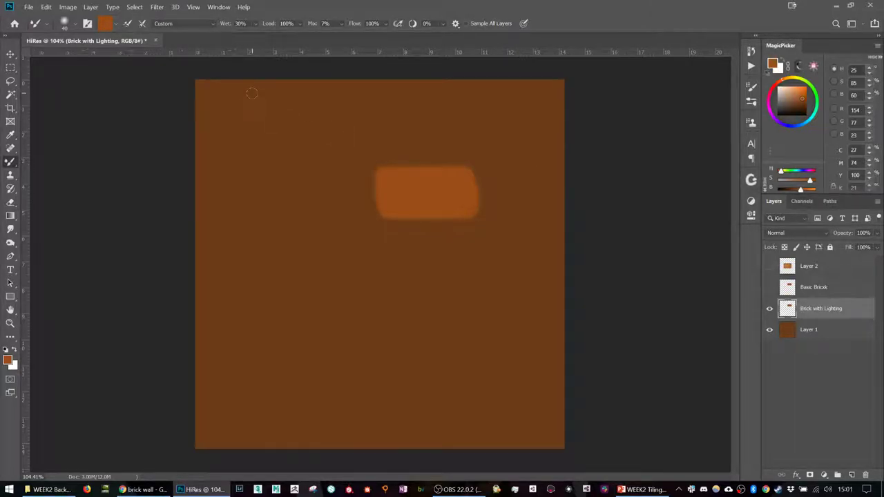
# - Sketch an arrow from the canvas's upper left towards the brick to indicate light direction, and undo it
pyautogui.moveTo(249, 87)
pyautogui.mouseDown()
pyautogui.moveTo(318, 128)
pyautogui.moveTo(318, 111)
pyautogui.moveTo(335, 133)
pyautogui.moveTo(274, 132)
pyautogui.mouseUp()
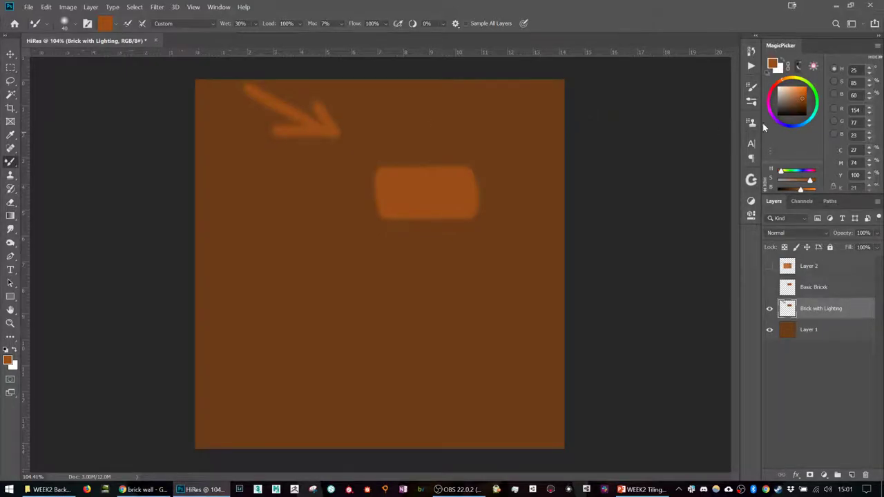
pyautogui.hotkey('ctrl', 'z')
pyautogui.hotkey('ctrl', 'z')
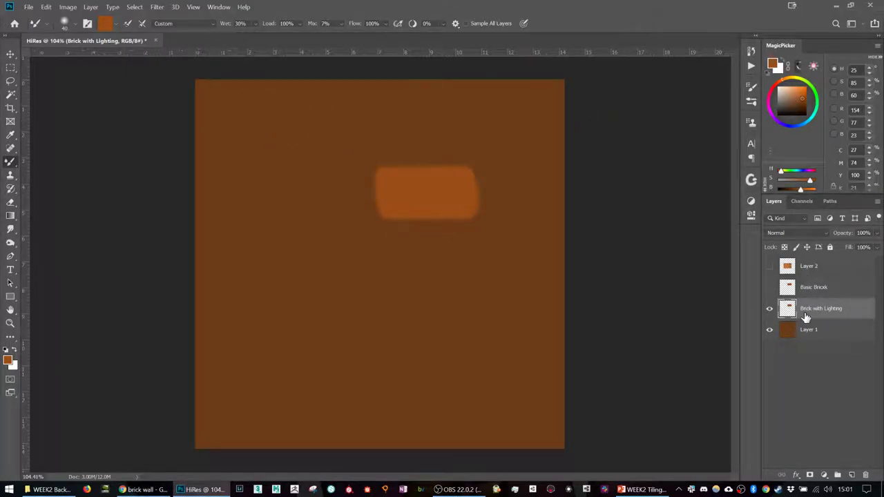
# - Add a new empty layer directly above the Brick with Lighting layer
pyautogui.hotkey('ctrl', 'shift', 'n')
pyautogui.press('Return')
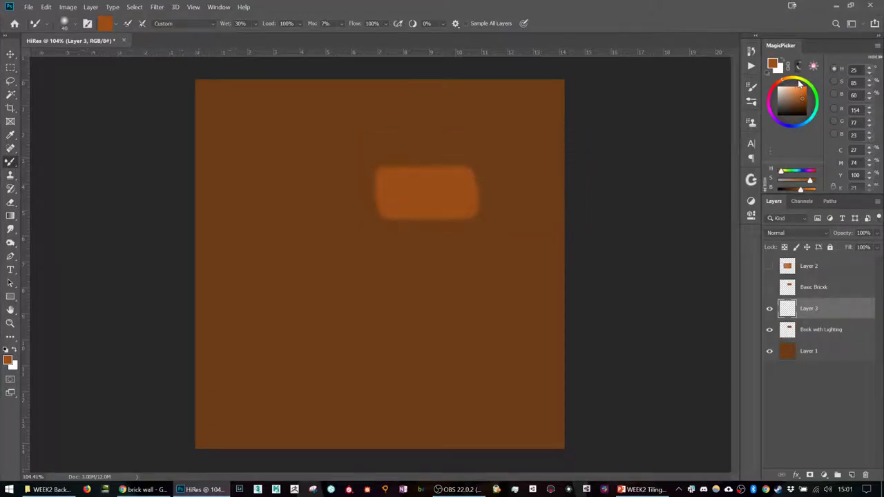
# - Draw a bright yellow arrow (H 54, S 76, B 100) on Layer 3 from the canvas's upper left towards the brick
pyautogui.click(800, 80)
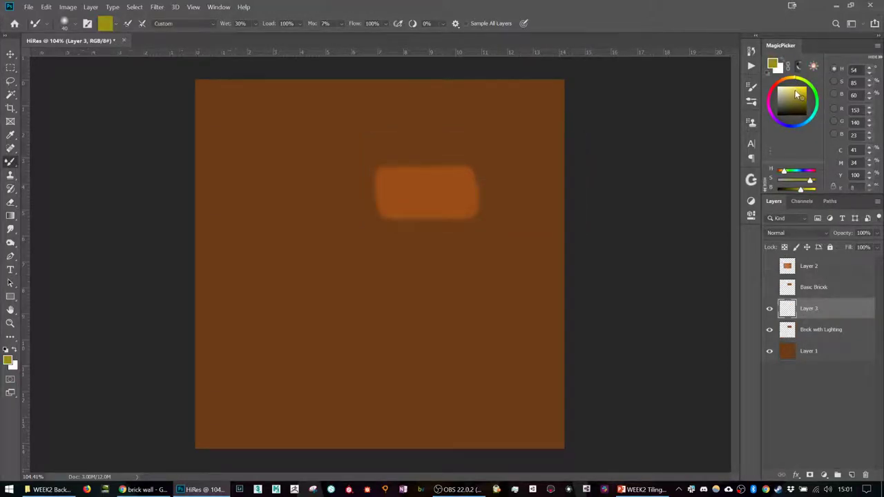
pyautogui.click(799, 83)
pyautogui.moveTo(224, 92); pyautogui.dragTo(342, 155)
pyautogui.moveTo(328, 114)
pyautogui.mouseDown()
pyautogui.moveTo(351, 154)
pyautogui.moveTo(284, 164)
pyautogui.mouseUp()
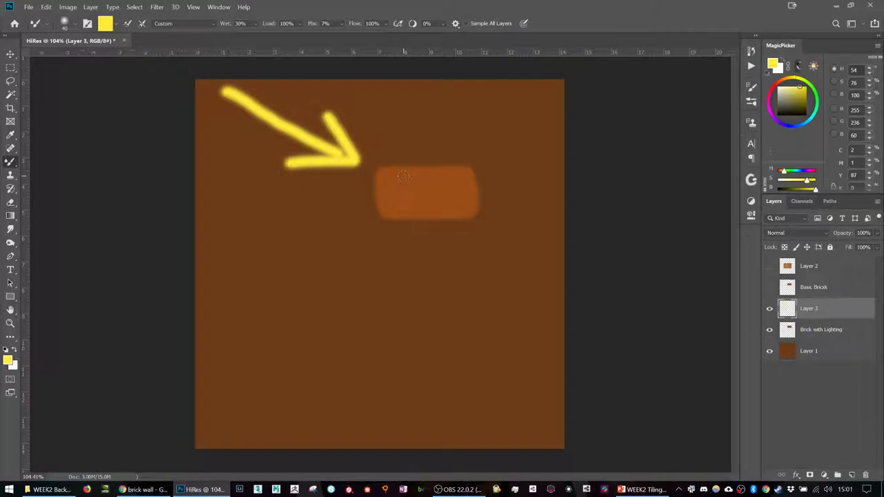
# - Mark the brick's upper-left corner in yellow for light and its lower-right corner in dark olive (H 54, S 83, B 20) for shadow
pyautogui.moveTo(386, 197)
pyautogui.mouseDown()
pyautogui.moveTo(389, 170)
pyautogui.moveTo(410, 177)
pyautogui.mouseUp()
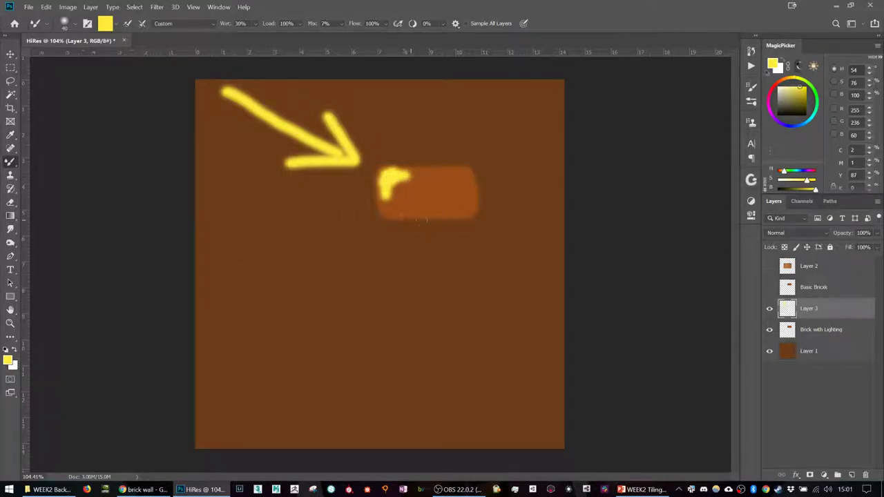
pyautogui.click(802, 109)
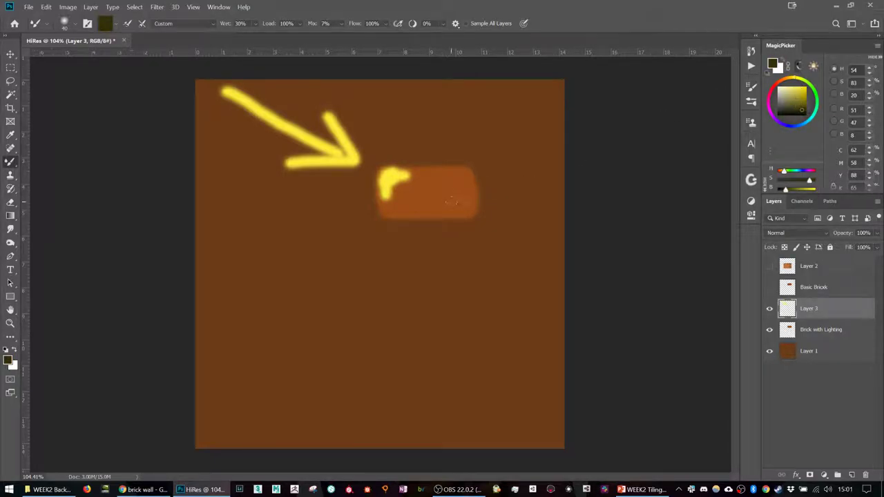
pyautogui.moveTo(475, 184)
pyautogui.mouseDown()
pyautogui.moveTo(477, 212)
pyautogui.moveTo(443, 218)
pyautogui.mouseUp()
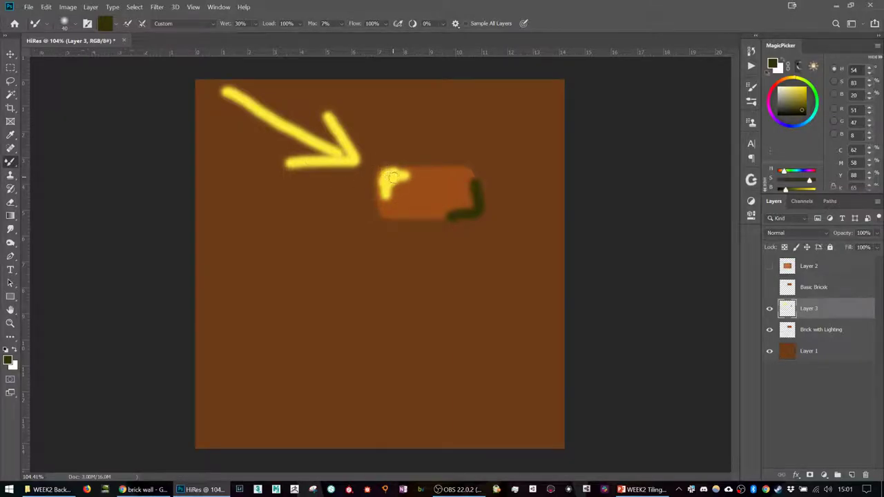
# - Fill out the yellow highlight on the brick's upper-left corner and add a paler yellow core (H 54, S 33, B 100)
pyautogui.keyDown('alt'); pyautogui.click(401, 175); pyautogui.keyUp('alt')
pyautogui.moveTo(401, 177)
pyautogui.mouseDown()
pyautogui.moveTo(415, 181)
pyautogui.moveTo(386, 192)
pyautogui.moveTo(391, 183)
pyautogui.mouseUp()
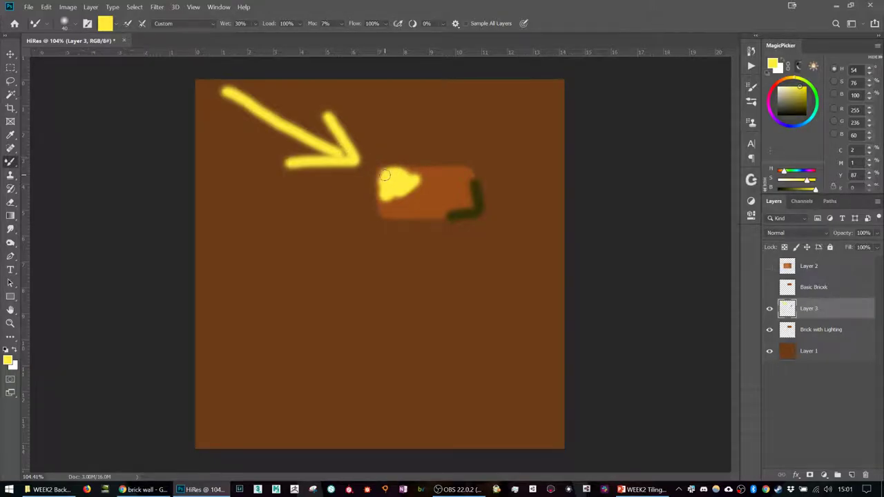
pyautogui.click(787, 85)
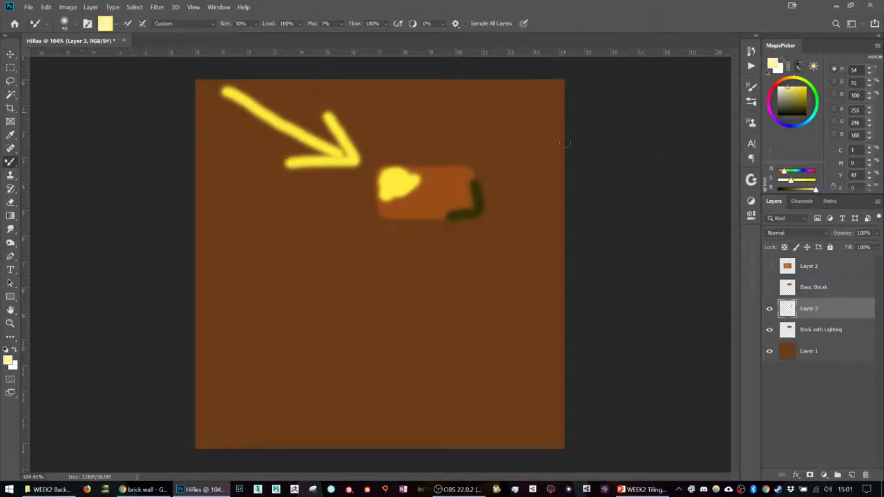
pyautogui.moveTo(391, 174)
pyautogui.mouseDown()
pyautogui.moveTo(449, 187)
pyautogui.moveTo(489, 182)
pyautogui.moveTo(432, 188)
pyautogui.moveTo(381, 176)
pyautogui.moveTo(410, 181)
pyautogui.mouseUp()
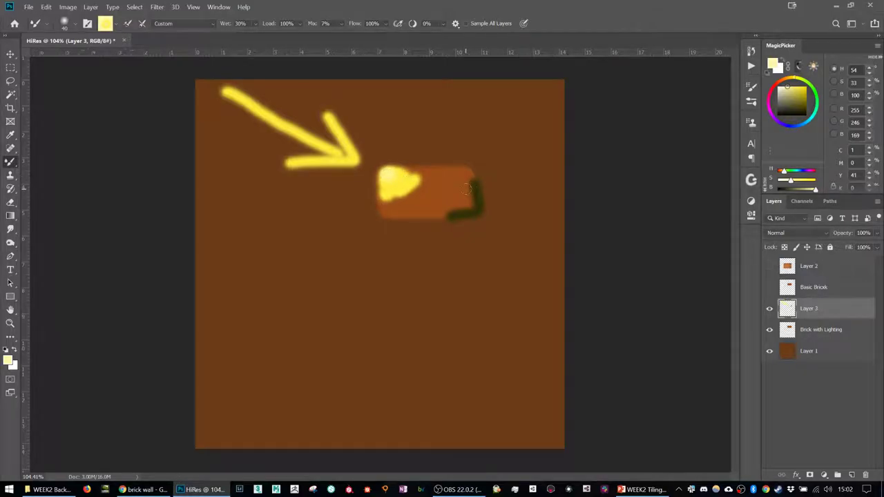
# - Compare the brick with and without the Layer 3 light guide, leave the guide hidden, and activate the Brick with Lighting layer
pyautogui.click(769, 311)
pyautogui.click(769, 310)
pyautogui.click(769, 311)
pyautogui.click(802, 330)
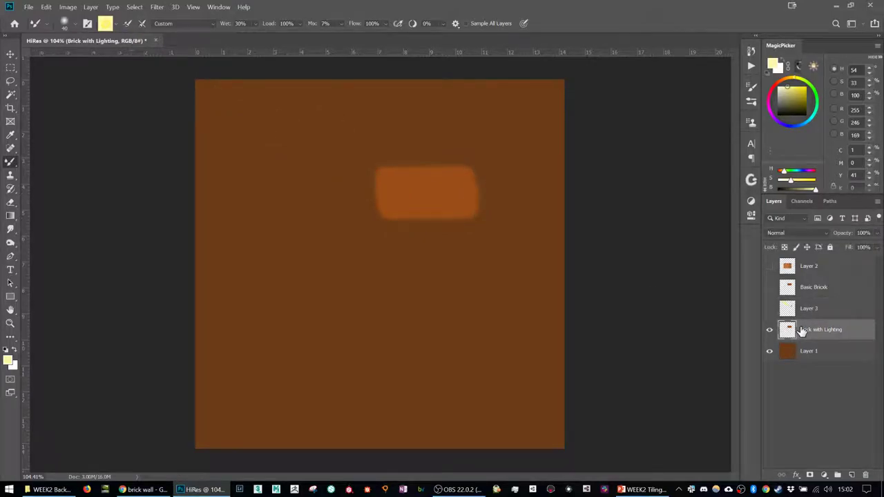
pyautogui.click(769, 309)
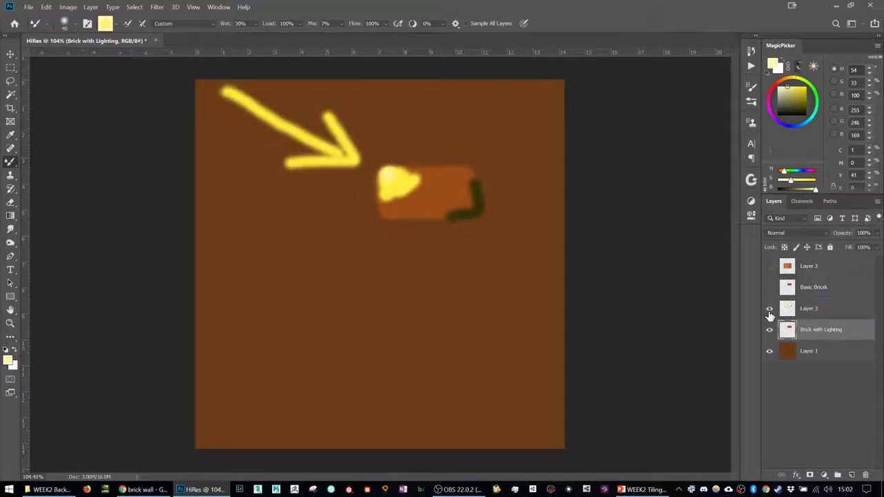
pyautogui.click(769, 310)
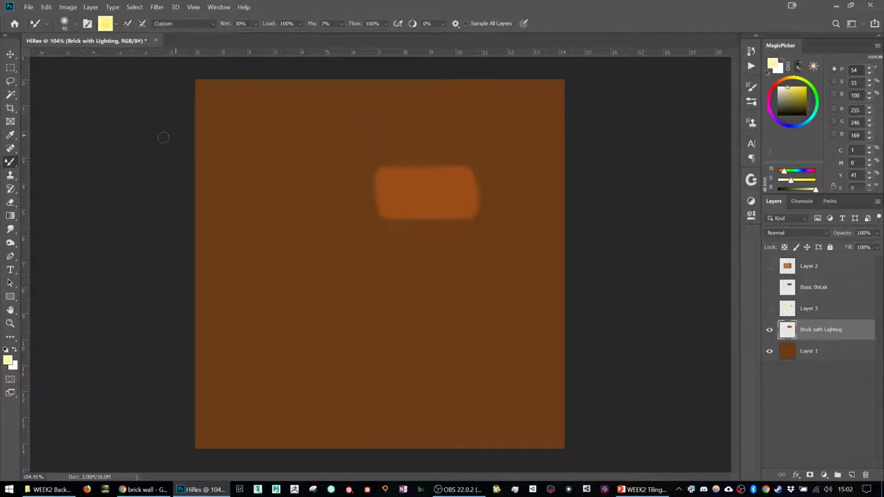
# - Switch from the Mixer Brush to the regular Brush tool and choose the Soft Round Pressure Size preset, undoing the test stroke
pyautogui.rightClick(10, 161)
pyautogui.click(55, 162)
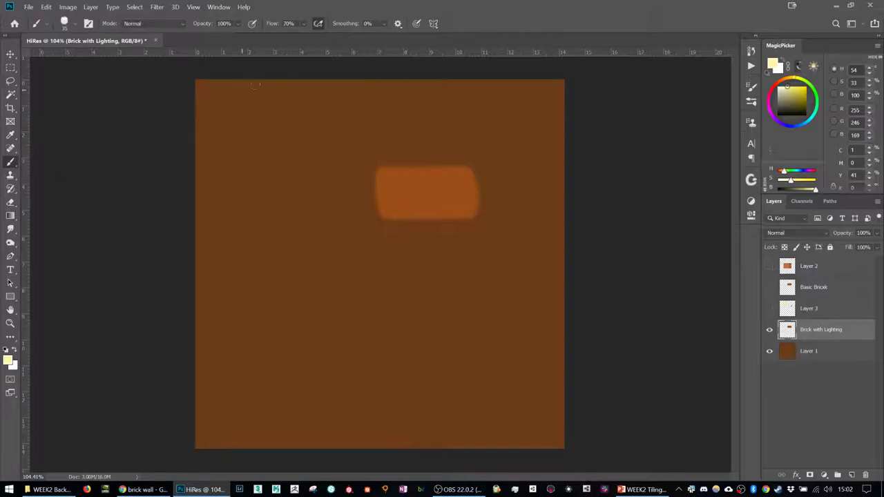
pyautogui.moveTo(270, 146); pyautogui.dragTo(311, 142)
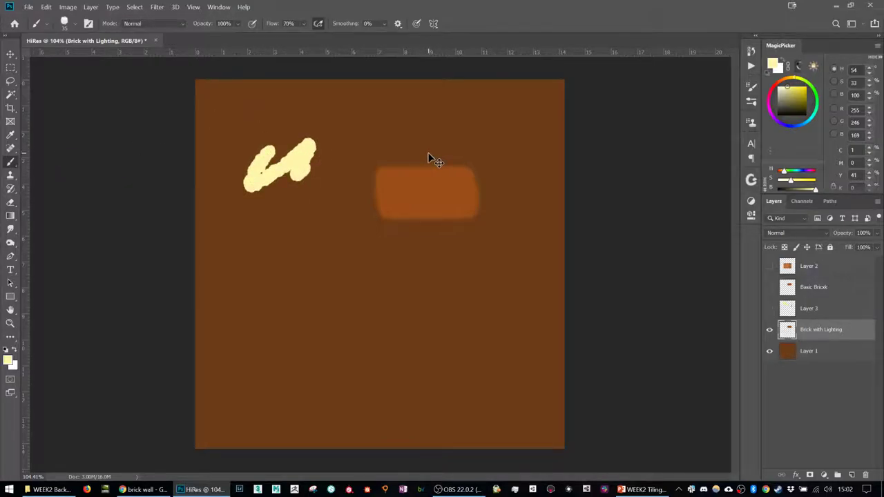
pyautogui.hotkey('ctrl', 'z')
pyautogui.click(751, 102)
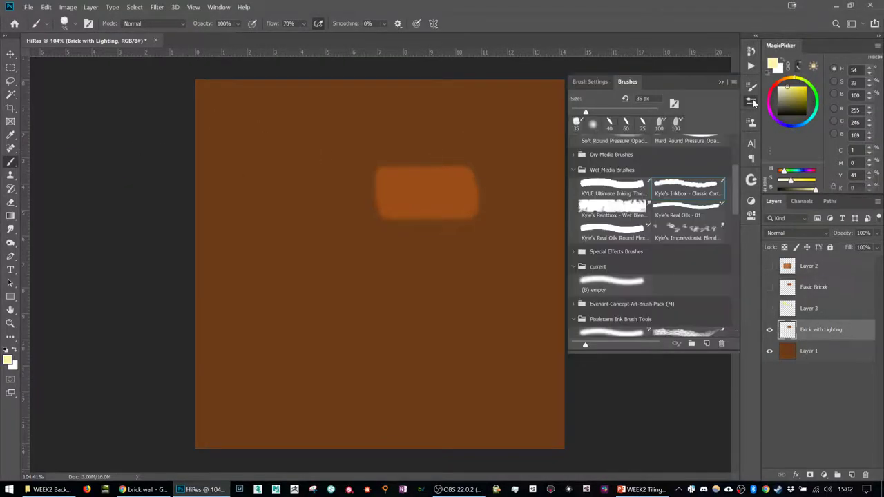
pyautogui.scroll(5, 645, 215)
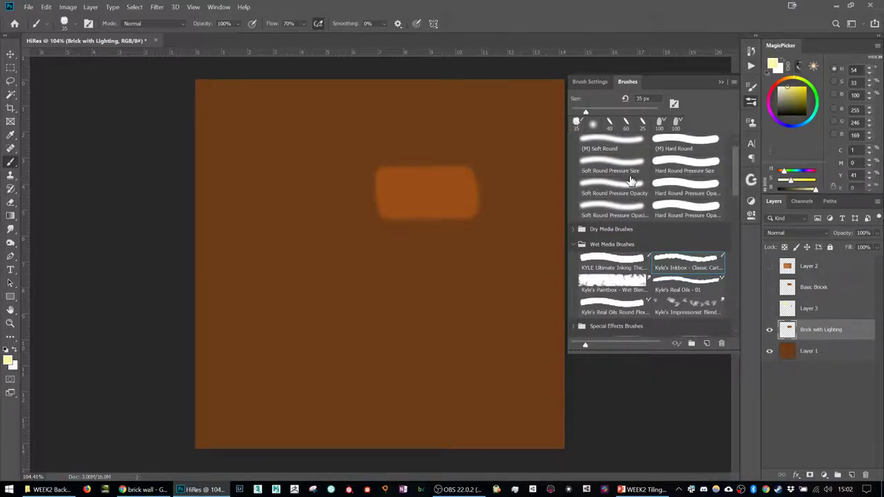
pyautogui.click(612, 183)
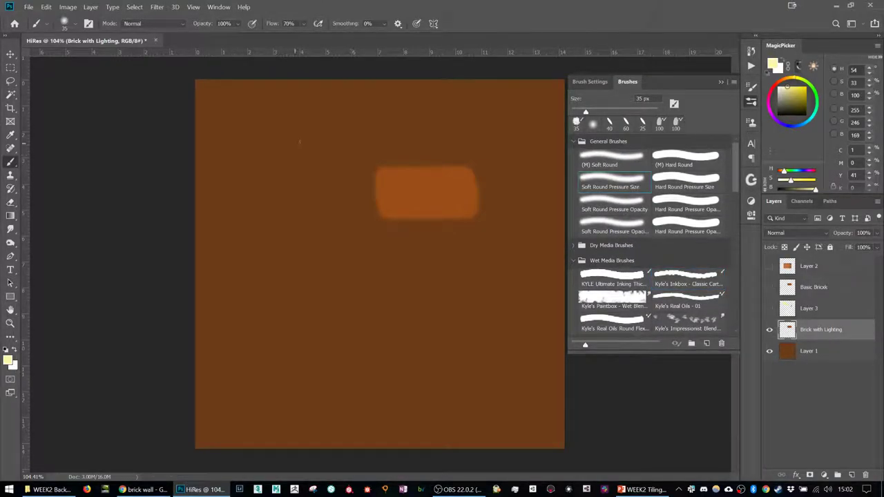
pyautogui.click(751, 102)
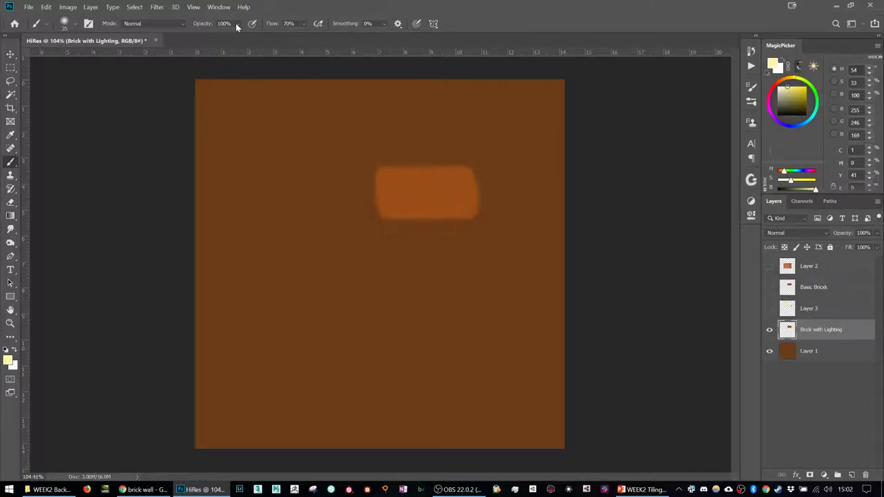
# - Set the brush opacity to 10% and its flow to 59%
pyautogui.moveTo(237, 27); pyautogui.dragTo(212, 34)
pyautogui.click(181, 65)
pyautogui.click(304, 24)
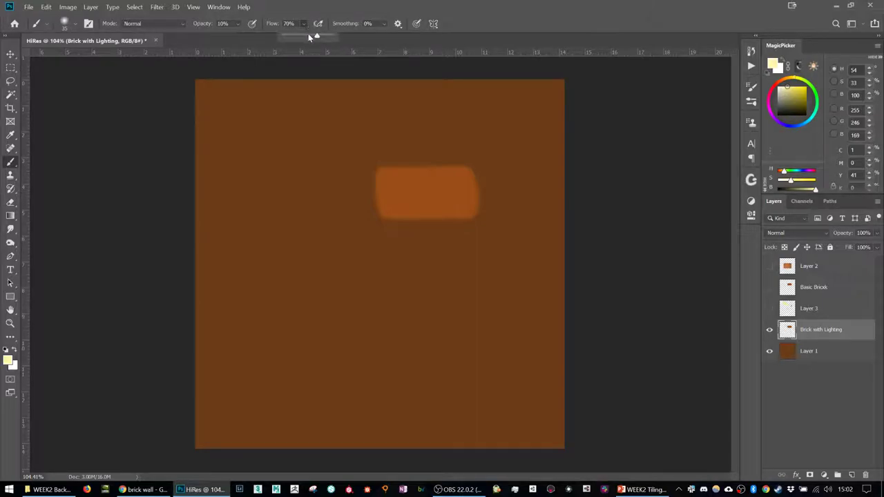
pyautogui.moveTo(312, 34); pyautogui.dragTo(305, 35)
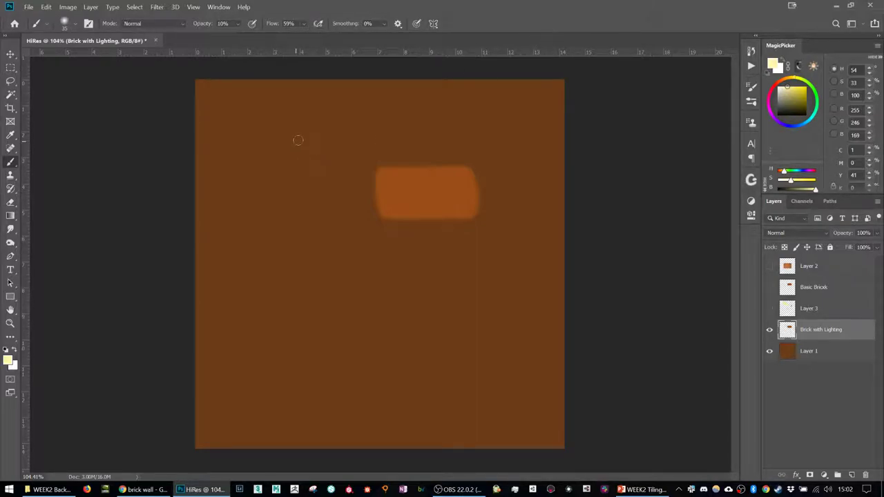
# - Try freehand strokes beside the brick at 10% and 100% brush opacity, and undo them
pyautogui.moveTo(317, 118)
pyautogui.mouseDown()
pyautogui.moveTo(304, 167)
pyautogui.moveTo(319, 206)
pyautogui.moveTo(280, 289)
pyautogui.moveTo(308, 310)
pyautogui.moveTo(433, 321)
pyautogui.mouseUp()
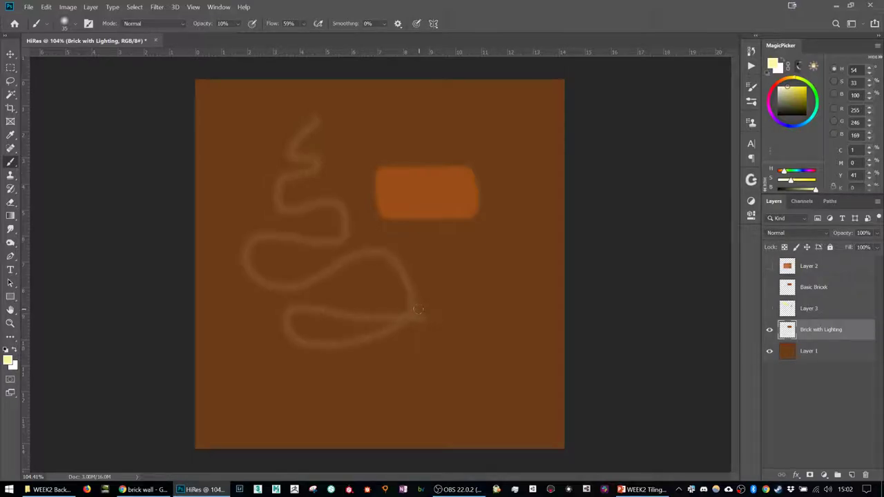
pyautogui.hotkey('ctrl', 'z')
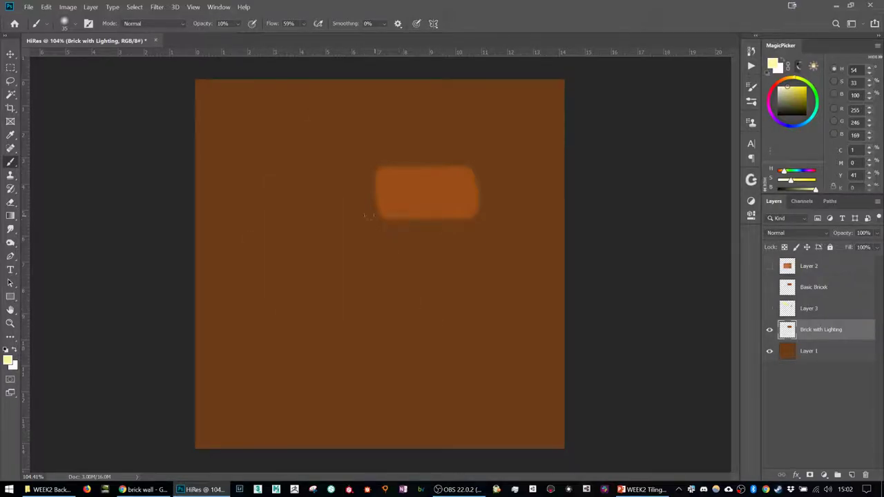
pyautogui.press('0')
pyautogui.moveTo(275, 134)
pyautogui.mouseDown()
pyautogui.moveTo(276, 174)
pyautogui.moveTo(320, 209)
pyautogui.mouseUp()
pyautogui.moveTo(309, 245); pyautogui.dragTo(400, 264)
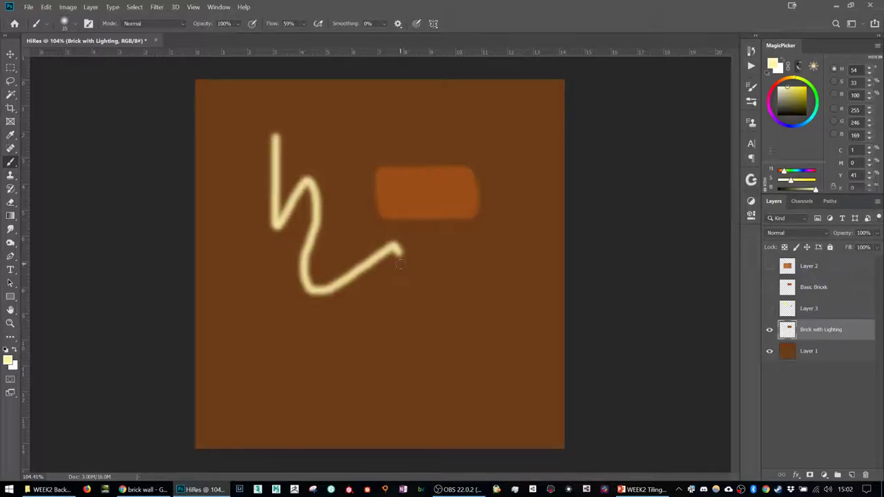
pyautogui.hotkey('ctrl', 'z')
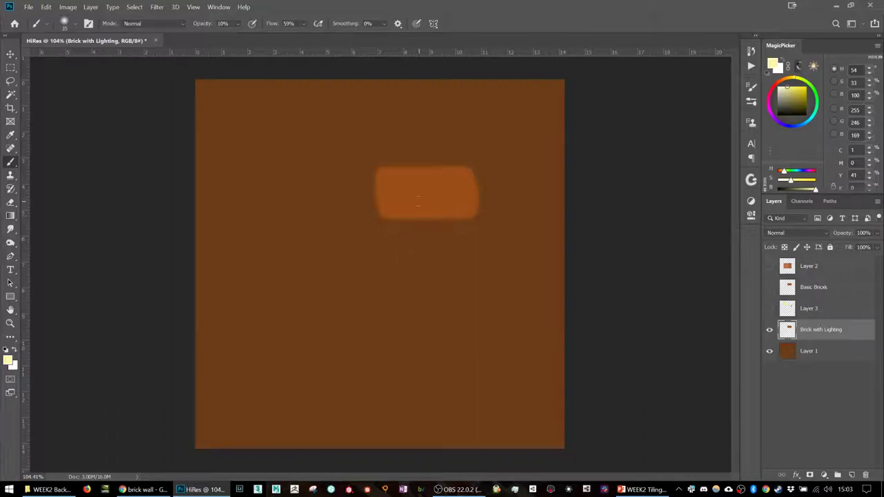
# - Brush a lighter, yellower variant of the sampled brick orange over the brick's middle and shade its lower and right edges in dark brown
pyautogui.keyDown('alt'); pyautogui.click(421, 183); pyautogui.keyUp('alt')
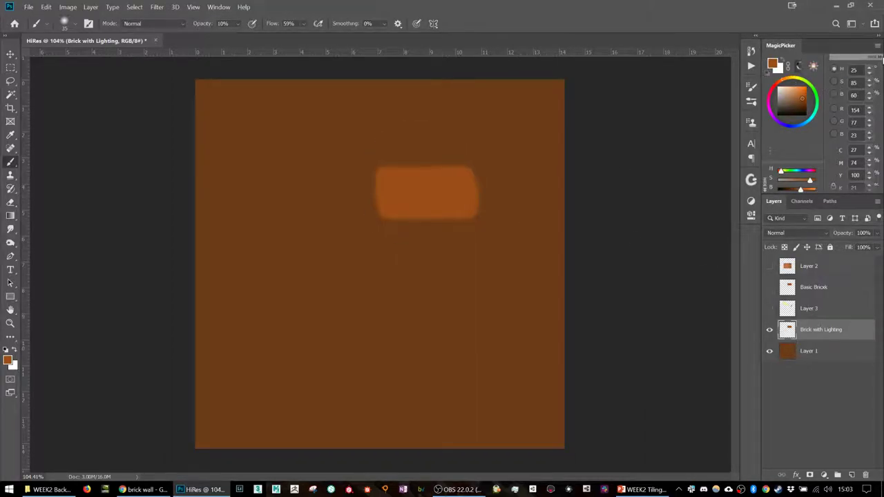
pyautogui.click(873, 56)
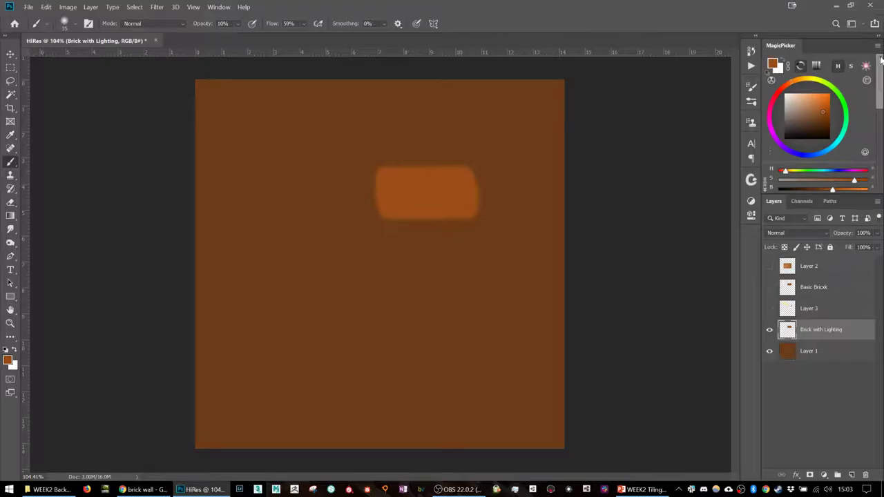
pyautogui.click(820, 105)
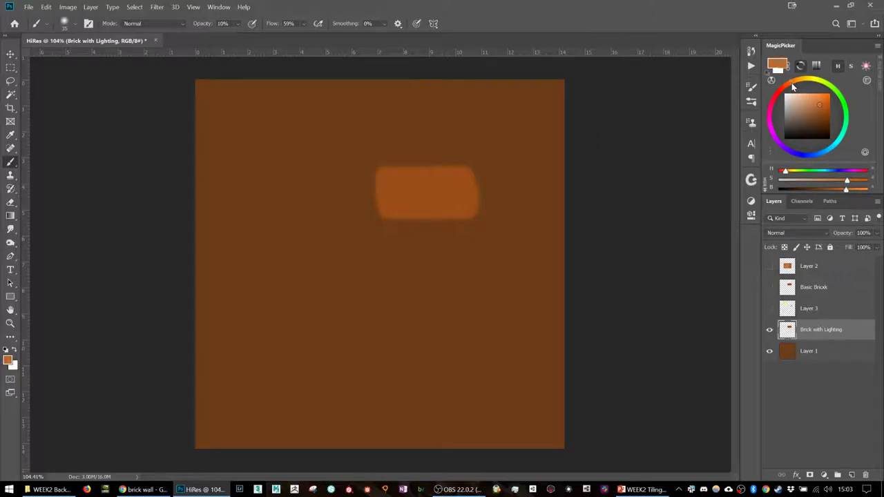
pyautogui.click(794, 87)
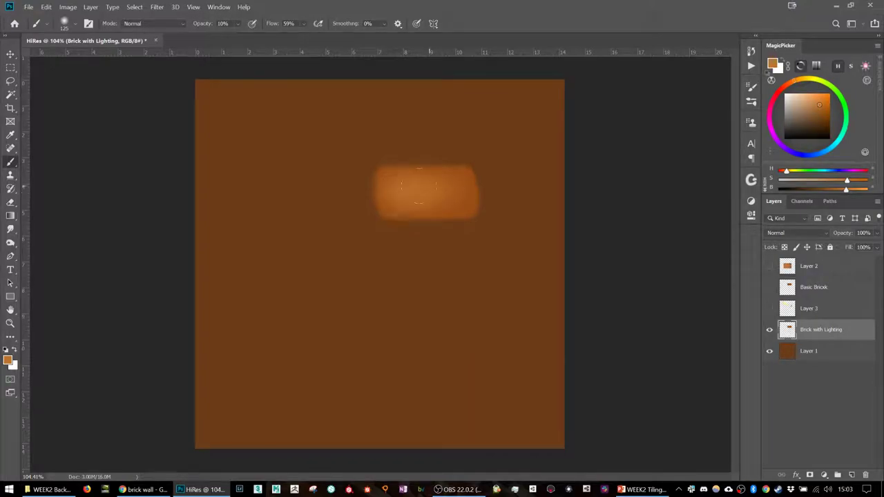
pyautogui.press('[')
pyautogui.click(824, 120)
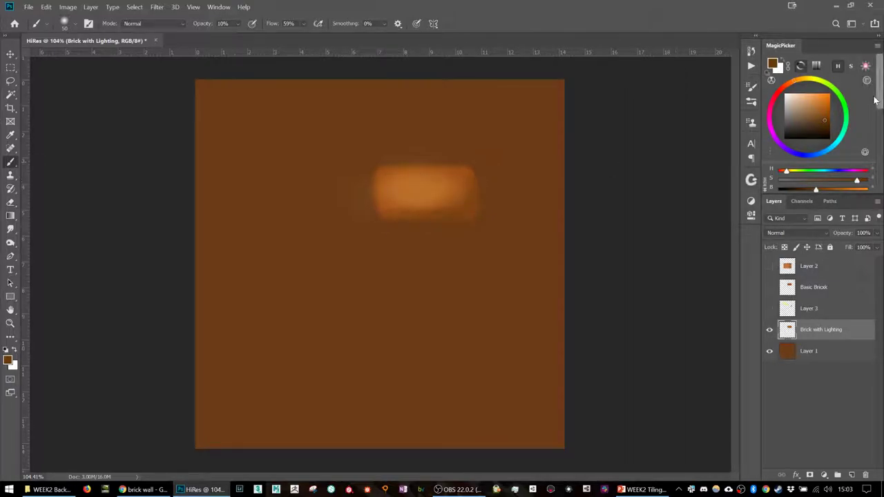
# - Paint a light yellow-orange highlight on the brick's upper-left corner and compare it with the Basic Bricxk layer
pyautogui.click(812, 97)
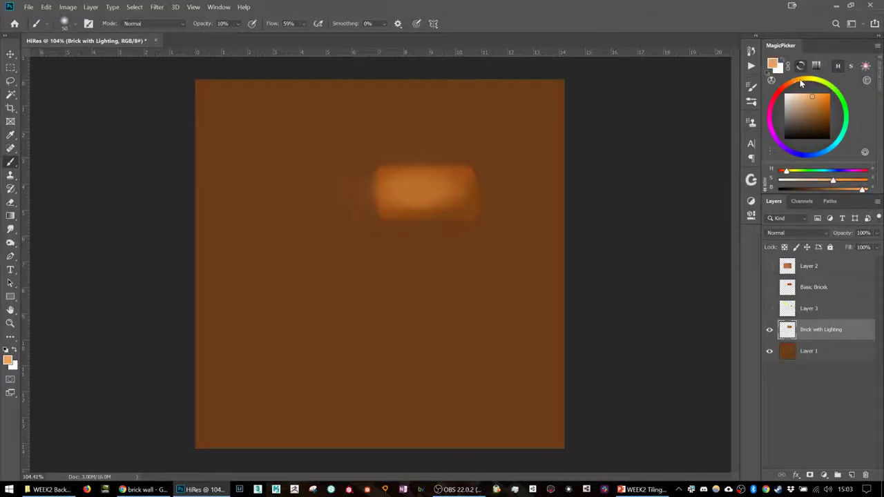
pyautogui.click(801, 83)
pyautogui.moveTo(799, 78); pyautogui.dragTo(801, 79)
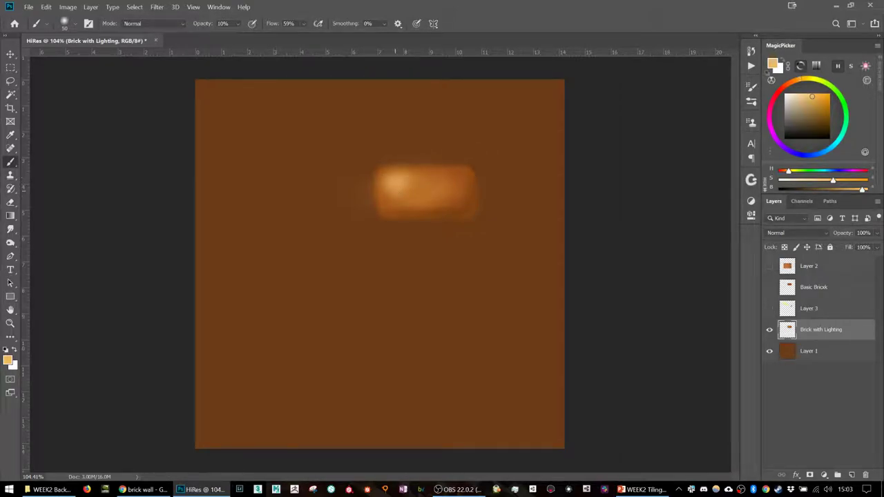
pyautogui.click(770, 287)
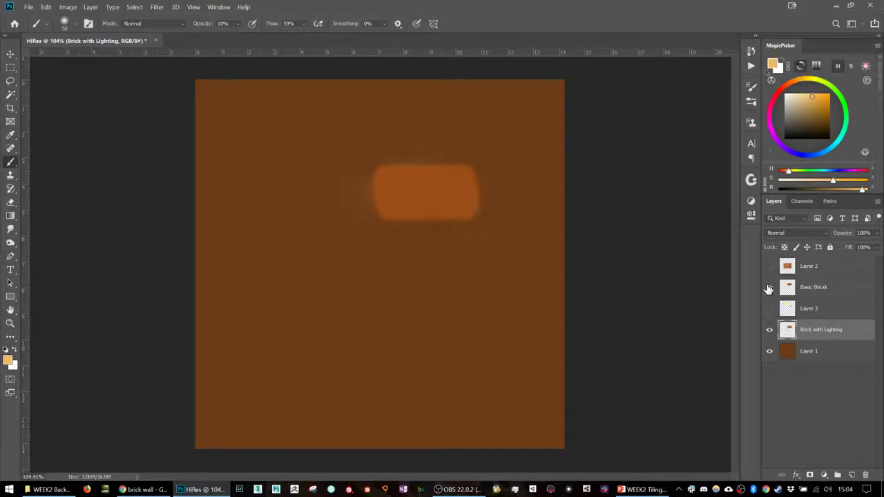
pyautogui.click(769, 286)
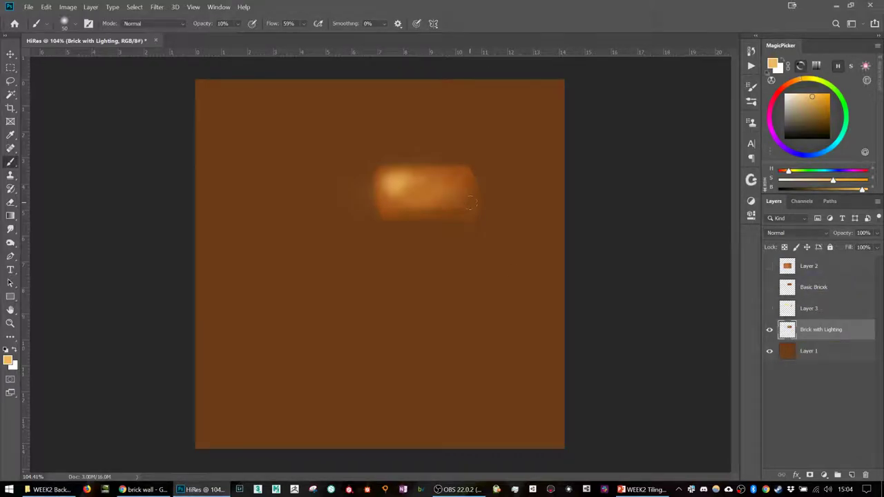
# - Paint a very dark brown shadow along the brick's lower and right edges, varying the brush size down to 20
pyautogui.press('alt')
pyautogui.click(827, 132)
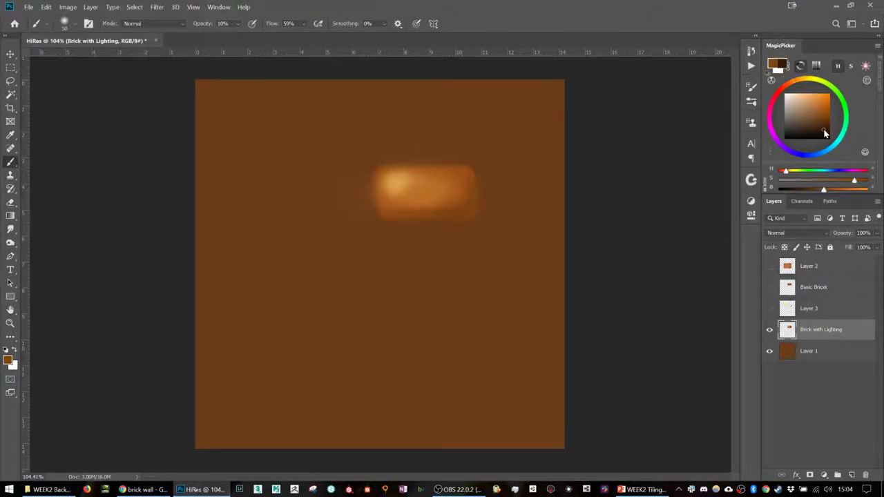
pyautogui.click(830, 136)
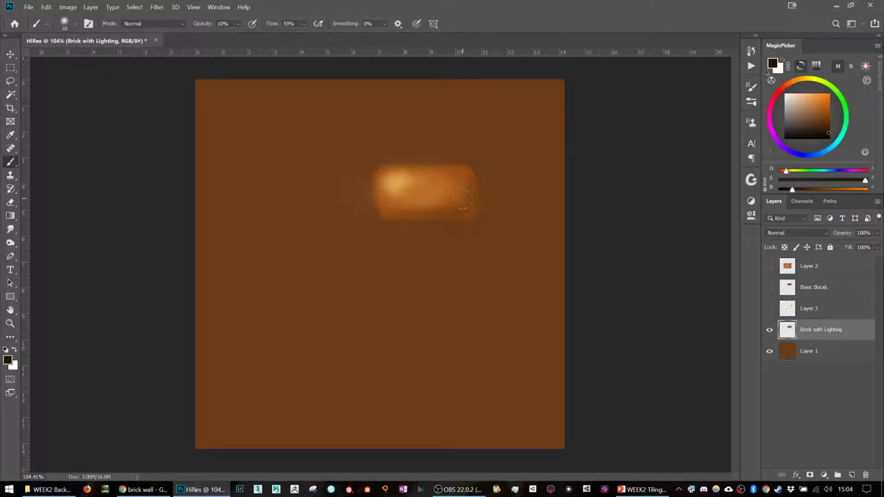
pyautogui.press(']')
pyautogui.press(']')
pyautogui.press(']')
pyautogui.press(']')
pyautogui.press('[')
pyautogui.press('[')
pyautogui.press('[')
pyautogui.press('[')
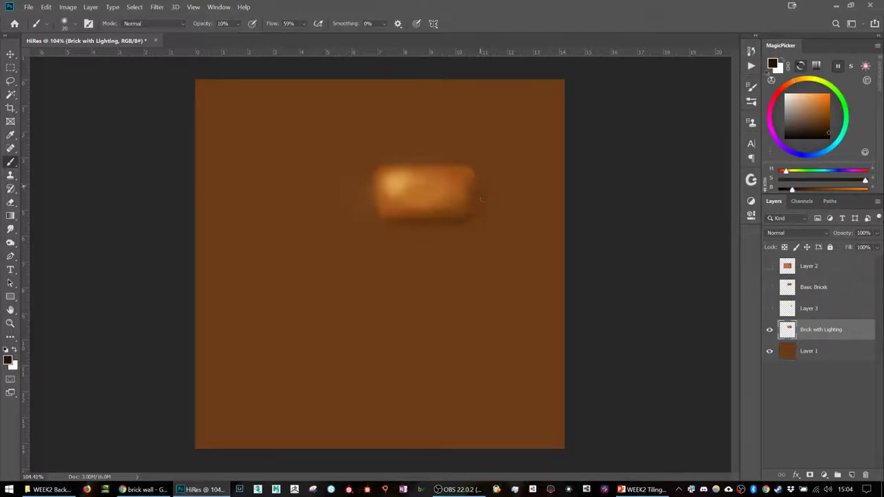
# - Brush a faint, soft dark brown shadow beneath and beside the brick's lower-right corner with a larger brush
pyautogui.press(']')
pyautogui.press(']')
pyautogui.press(']')
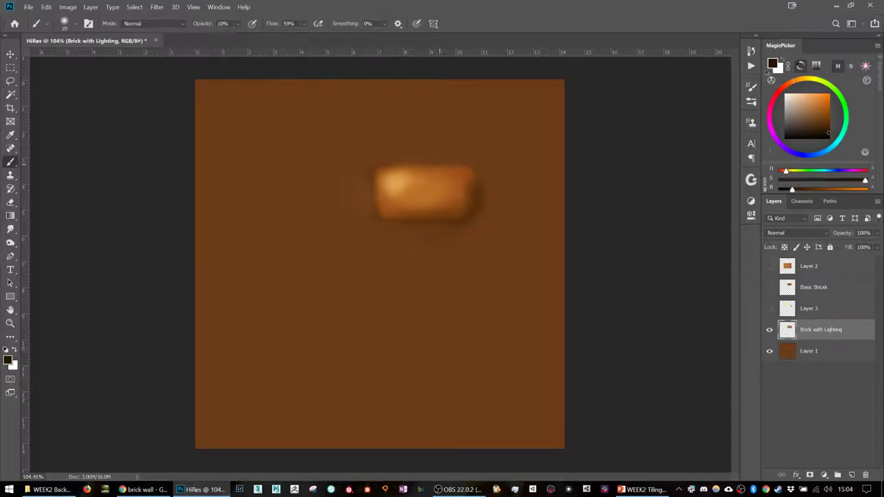
# - Paint a thin dark zigzag crack down from the brick's top edge and highlight its edge in sampled light orange at brush size 15
pyautogui.press('[')
pyautogui.press('[')
pyautogui.press('[')
pyautogui.press('[')
pyautogui.press('[')
pyautogui.press(']')
pyautogui.press(']')
pyautogui.press('[')
pyautogui.press('[')
pyautogui.keyDown('alt'); pyautogui.click(404, 175); pyautogui.keyUp('alt')
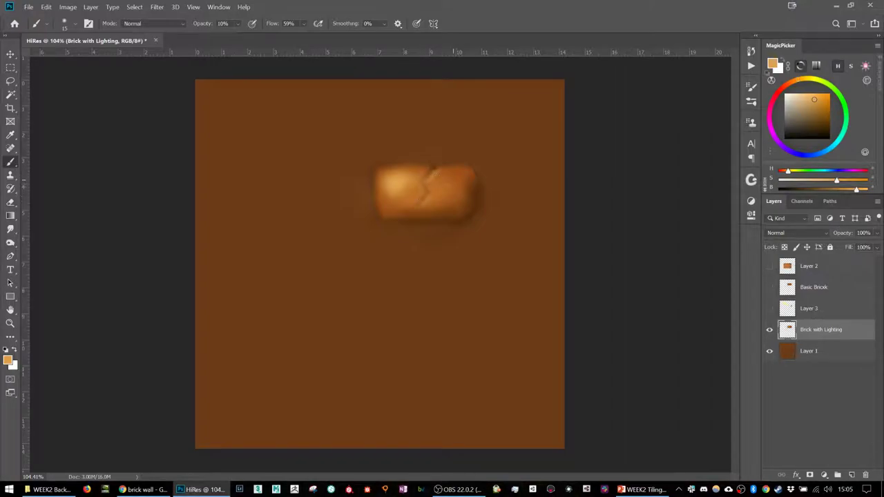
# - Shade the brick's right end in sampled dark brown at brush size 25 and compare it with the Basic Bricxk layer
pyautogui.keyDown('alt'); pyautogui.click(476, 195); pyautogui.keyUp('alt')
pyautogui.press(']')
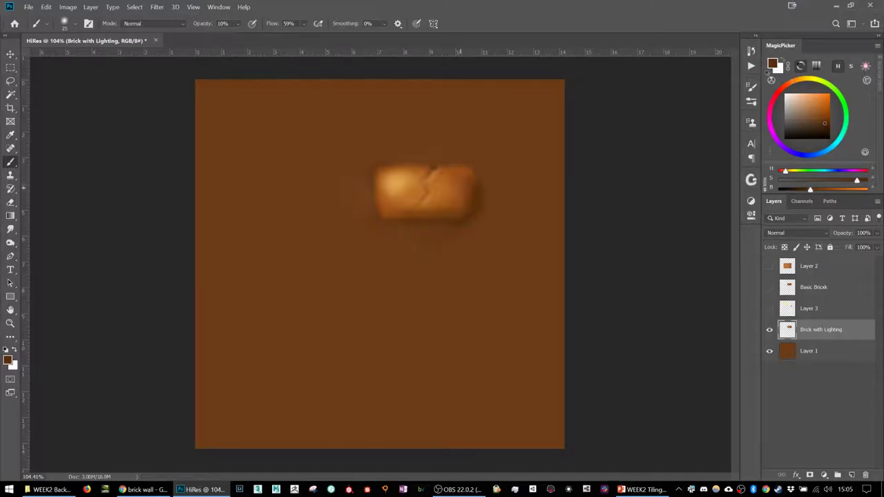
pyautogui.click(769, 287)
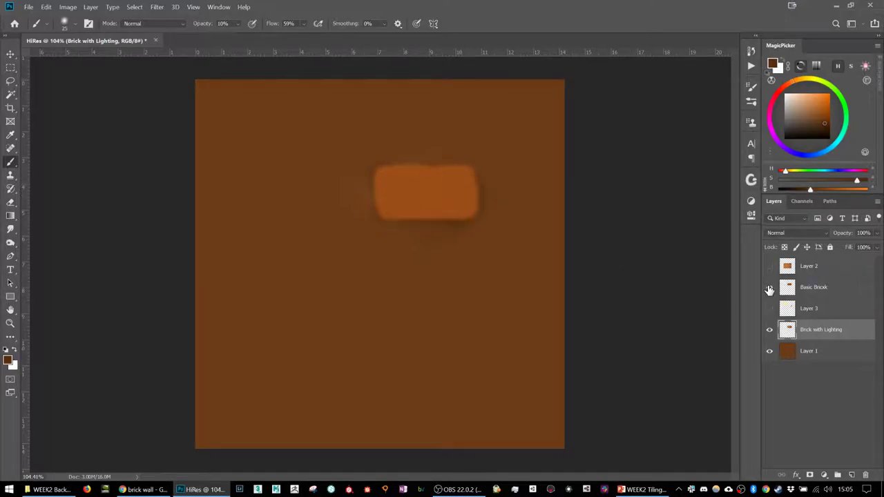
pyautogui.click(769, 288)
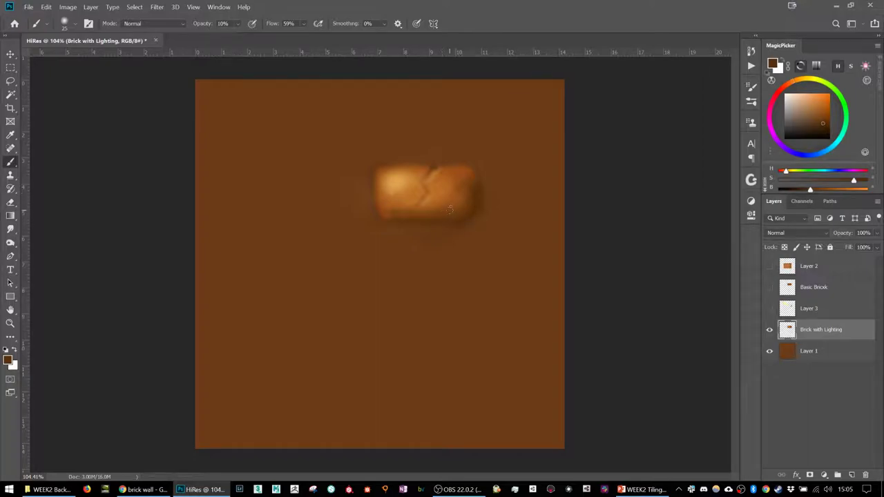
# - Deepen the crack with a small dark brush and blend around it in sampled orange at size 15 and 30% opacity
pyautogui.press('[')
pyautogui.press('[')
pyautogui.press('[')
pyautogui.press(']')
pyautogui.press(']')
pyautogui.press('[')
pyautogui.press('[')
pyautogui.keyDown('alt'); pyautogui.click(424, 170); pyautogui.keyUp('alt')
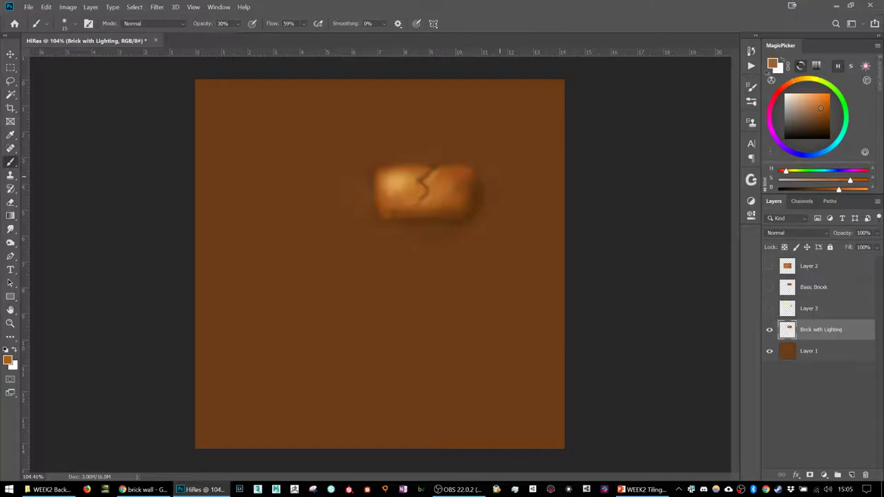
# - Move the brick to the canvas's upper right, duplicate it to the lower left, and scale the copy to about two-thirds
pyautogui.press('v')
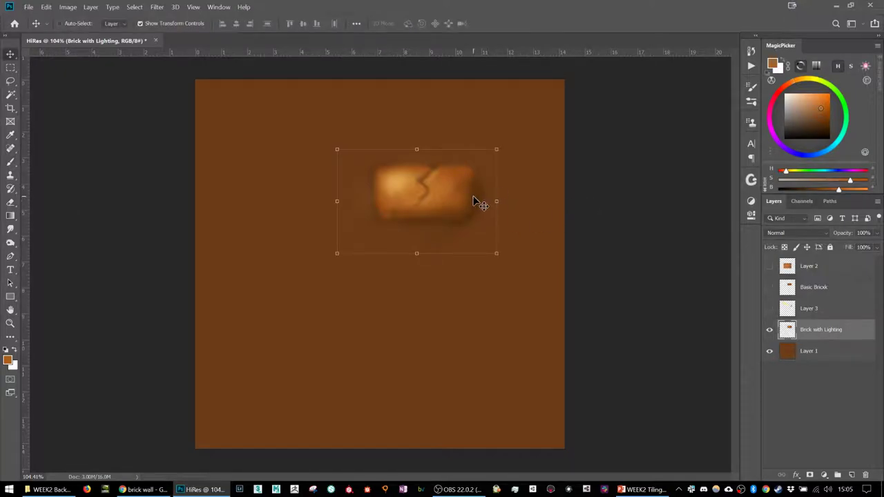
pyautogui.moveTo(454, 201); pyautogui.dragTo(498, 161)
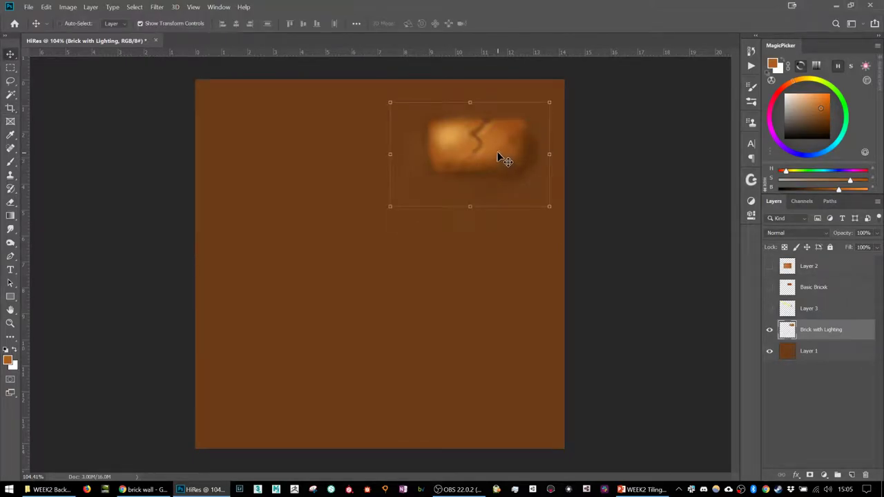
pyautogui.moveTo(497, 149); pyautogui.dragTo(343, 370)
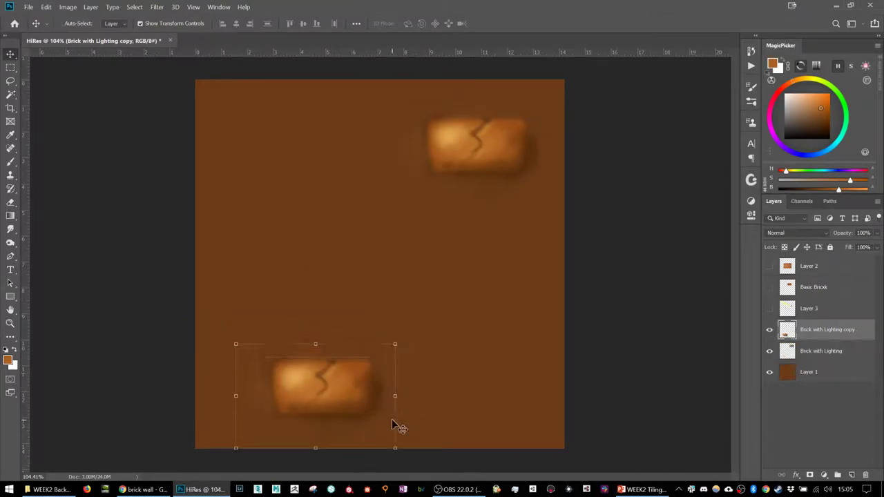
pyautogui.moveTo(394, 448); pyautogui.dragTo(344, 413)
pyautogui.press('Return')
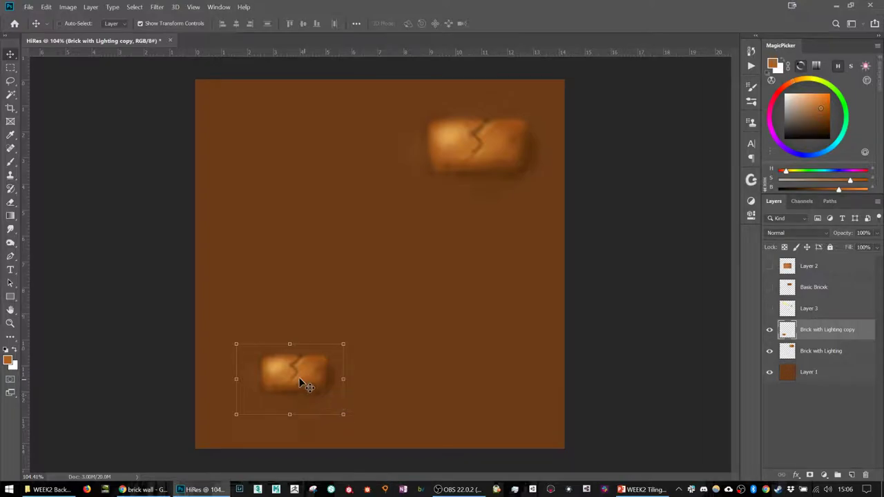
# - Duplicate the small brick into the middle-left of the canvas and enlarge the copy to about the original brick's size
pyautogui.moveTo(296, 366); pyautogui.dragTo(309, 215)
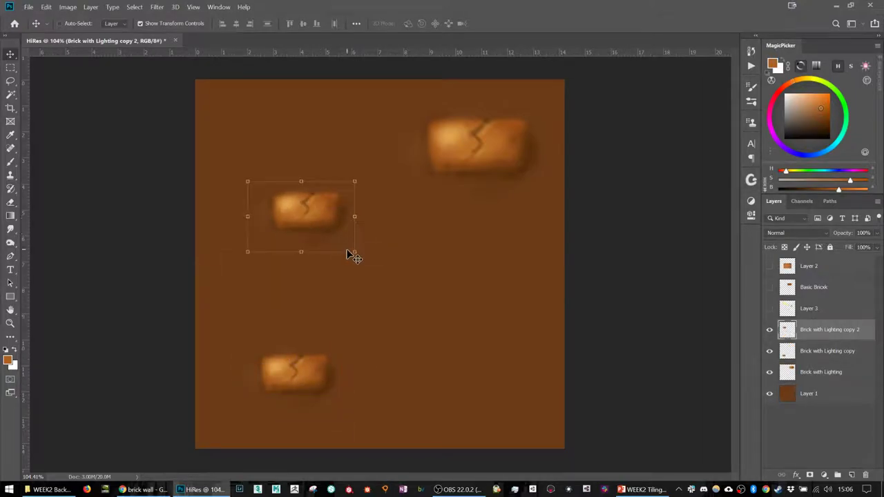
pyautogui.moveTo(354, 251); pyautogui.dragTo(385, 275)
pyautogui.press('Return')
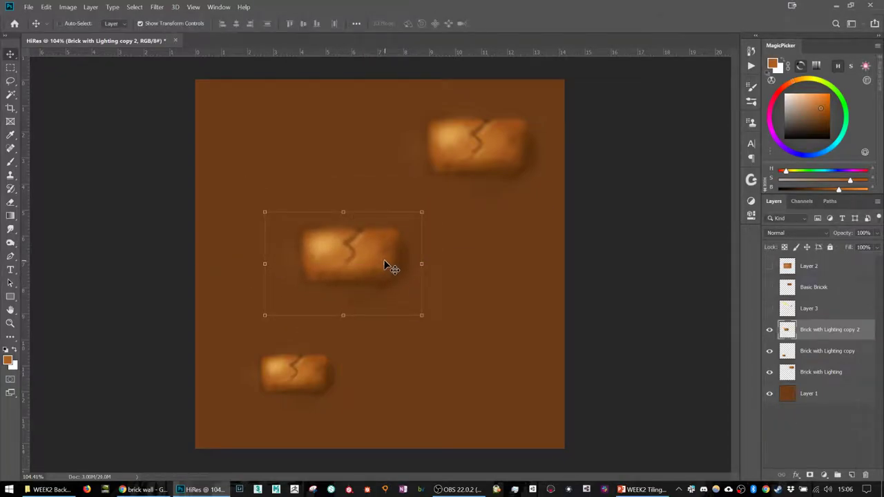
# - Paint over the crack on the middle brick in sampled orange at brush size 70 and 30% opacity
pyautogui.press('b')
pyautogui.keyDown('alt'); pyautogui.click(370, 252); pyautogui.keyUp('alt')
pyautogui.press(']')
pyautogui.press(']')
pyautogui.press(']')
pyautogui.press(']')
pyautogui.press(']')
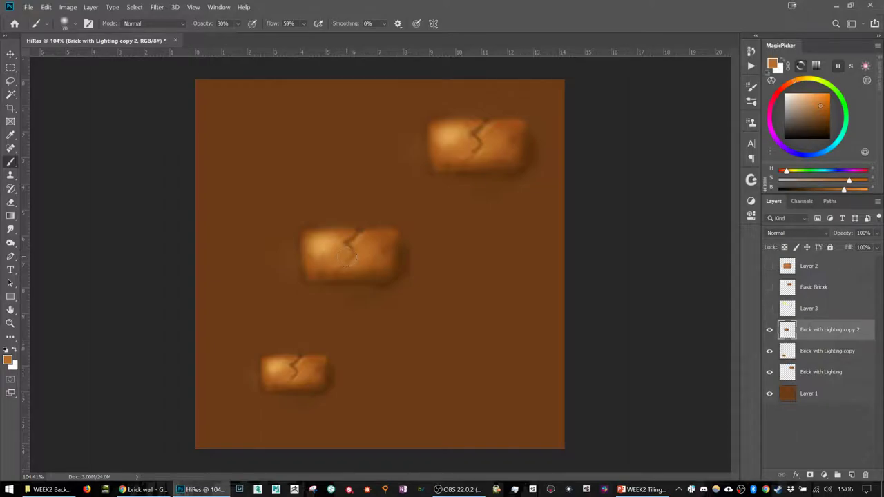
pyautogui.moveTo(348, 257); pyautogui.dragTo(352, 241)
# - Draw a dark brown chip outline into the middle brick's top edge at brush size 15, lowering the opacity from 60% to 30%
pyautogui.keyDown('alt'); pyautogui.click(397, 273); pyautogui.keyUp('alt')
pyautogui.press('[')
pyautogui.press('[')
pyautogui.press('[')
pyautogui.press('[')
pyautogui.press('[')
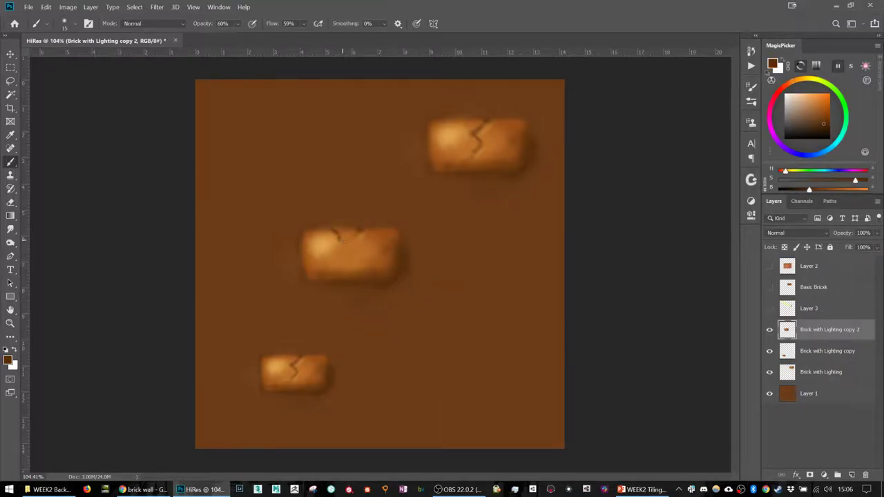
pyautogui.press('3')
pyautogui.moveTo(347, 236)
pyautogui.mouseDown()
pyautogui.moveTo(360, 237)
pyautogui.moveTo(348, 239)
pyautogui.mouseUp()
# - Soften the chip with sampled mid-orange and paint a light orange highlight along its edge, reducing the brush to size 10
pyautogui.keyDown('alt'); pyautogui.click(368, 234); pyautogui.keyUp('alt')
pyautogui.press(']')
pyautogui.press(']')
pyautogui.press(']')
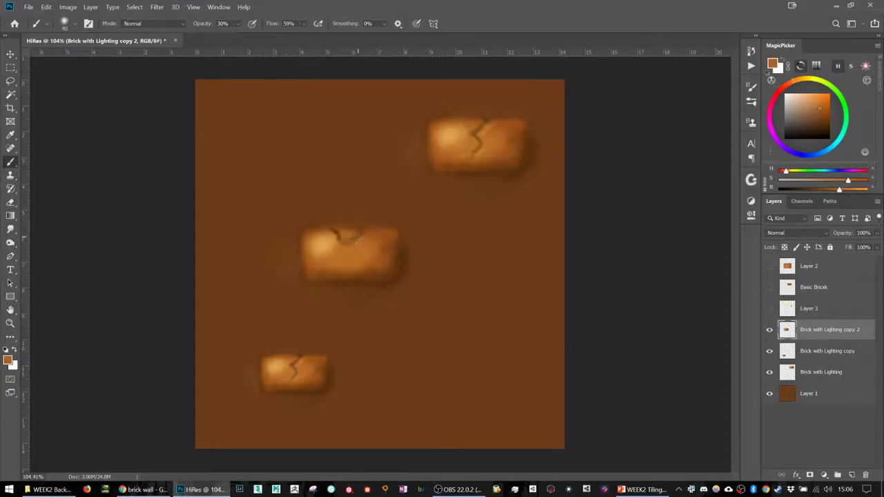
pyautogui.moveTo(355, 238); pyautogui.dragTo(338, 234)
pyautogui.keyDown('alt'); pyautogui.click(325, 242); pyautogui.keyUp('alt')
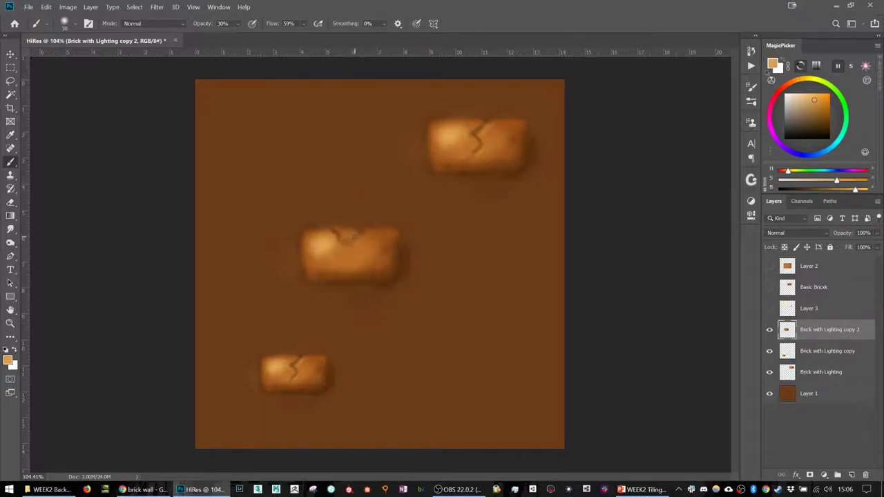
pyautogui.press('[')
pyautogui.press('[')
pyautogui.press('[')
pyautogui.press('[')
# - Duplicate the chipped brick to the canvas's lower right and shrink the copy into a short, nearly square brick
pyautogui.press('v')
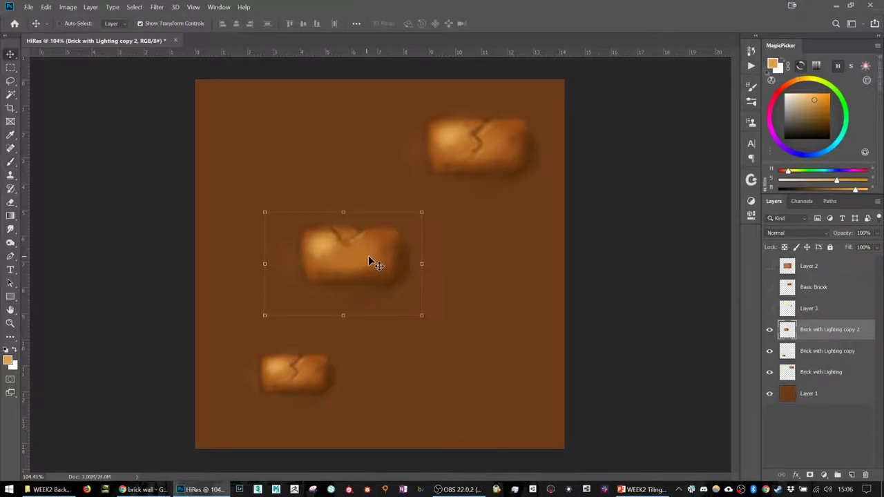
pyautogui.moveTo(367, 264); pyautogui.dragTo(483, 353)
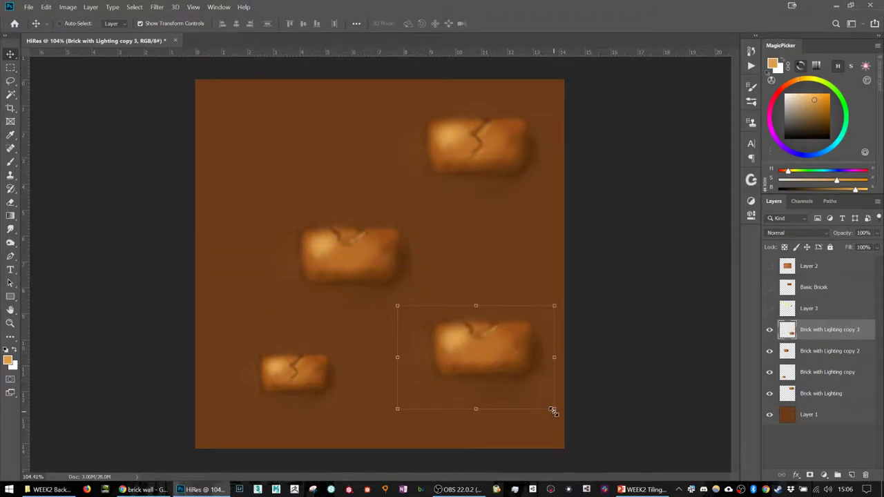
pyautogui.moveTo(554, 408); pyautogui.dragTo(485, 387)
pyautogui.press('Return')
pyautogui.moveTo(453, 342); pyautogui.dragTo(482, 407)
# - Paint over part of the chip on the short lower-right brick with sampled orange at 30% opacity
pyautogui.keyDown('alt'); pyautogui.click(480, 384); pyautogui.keyUp('alt')
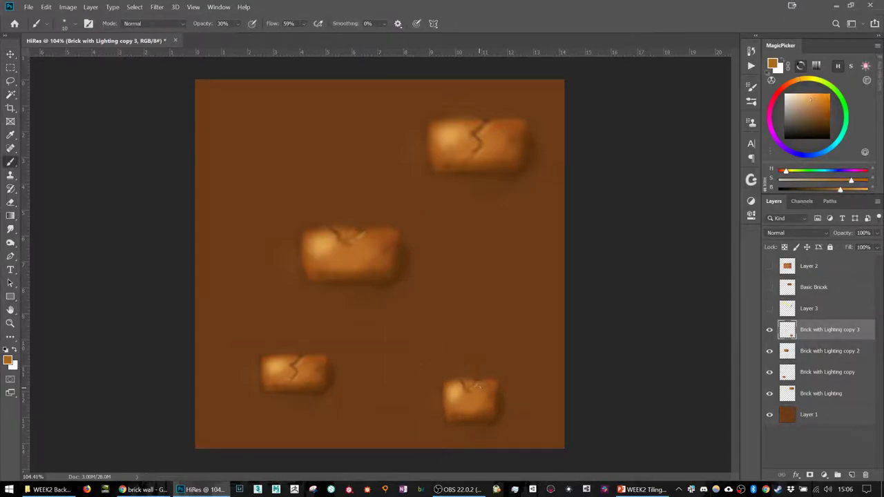
pyautogui.press(']')
pyautogui.press(']')
pyautogui.press(']')
# - Duplicate the short brick to the upper left and middle right, and the cracked brick to the upper middle and lower middle
pyautogui.press('v')
pyautogui.moveTo(472, 384)
pyautogui.mouseDown()
pyautogui.moveTo(472, 290)
pyautogui.moveTo(299, 189)
pyautogui.moveTo(274, 146)
pyautogui.moveTo(381, 256)
pyautogui.moveTo(490, 278)
pyautogui.moveTo(478, 271)
pyautogui.mouseUp()
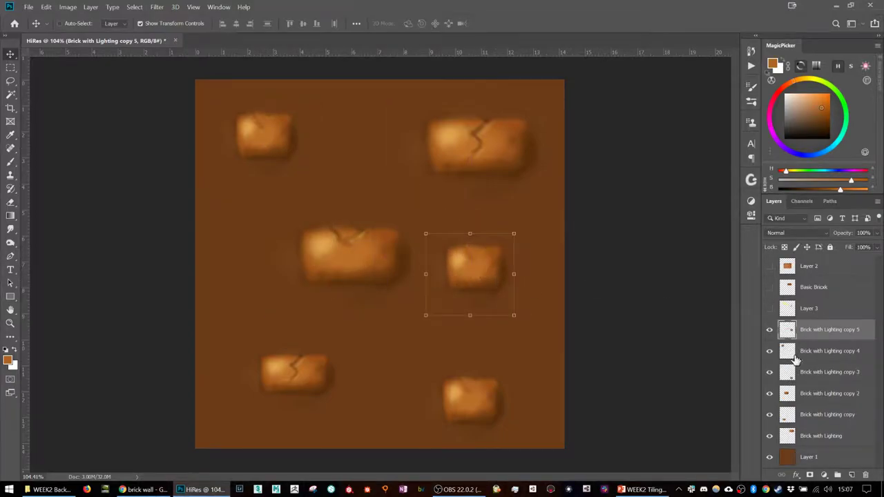
pyautogui.click(820, 436)
pyautogui.moveTo(481, 123); pyautogui.dragTo(416, 337)
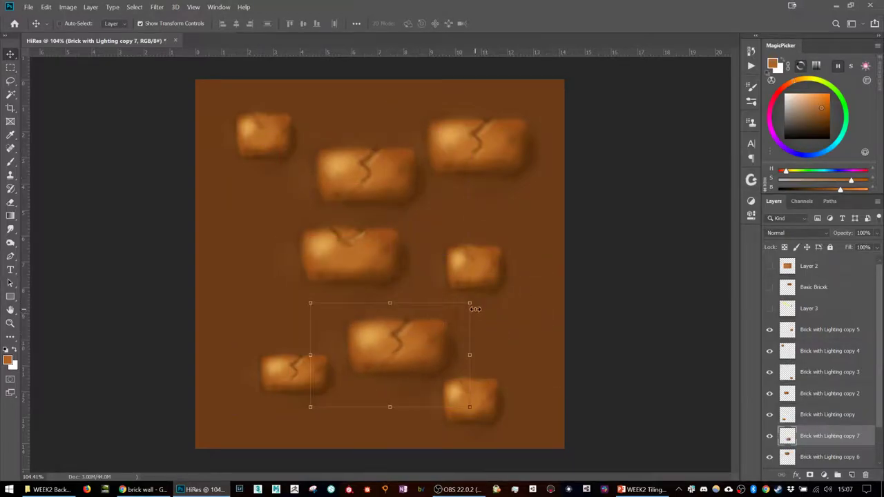
# - Scale the lower-middle cracked brick to about 84% width and 79% height, and move it up between its neighbours
pyautogui.moveTo(471, 304); pyautogui.dragTo(454, 322)
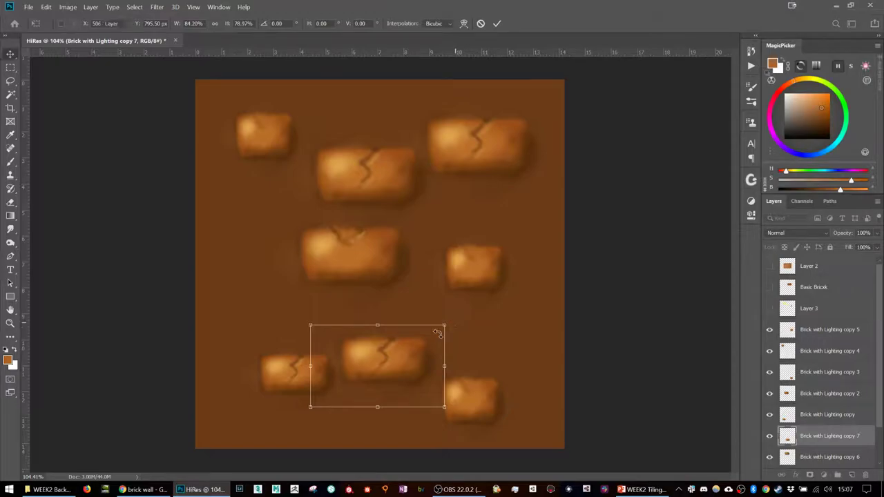
pyautogui.press('Return')
pyautogui.moveTo(372, 378); pyautogui.dragTo(394, 349)
pyautogui.moveTo(381, 350); pyautogui.dragTo(382, 351)
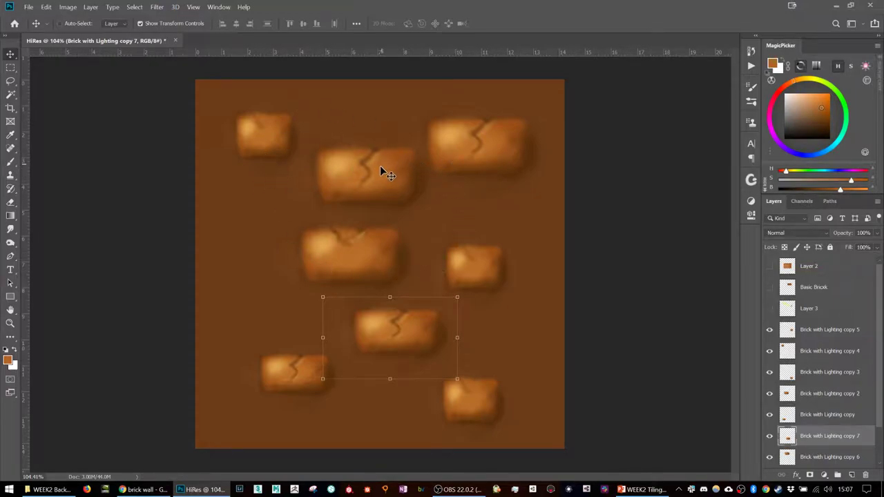
pyautogui.click(59, 24)
pyautogui.click(76, 25)
pyautogui.click(820, 330)
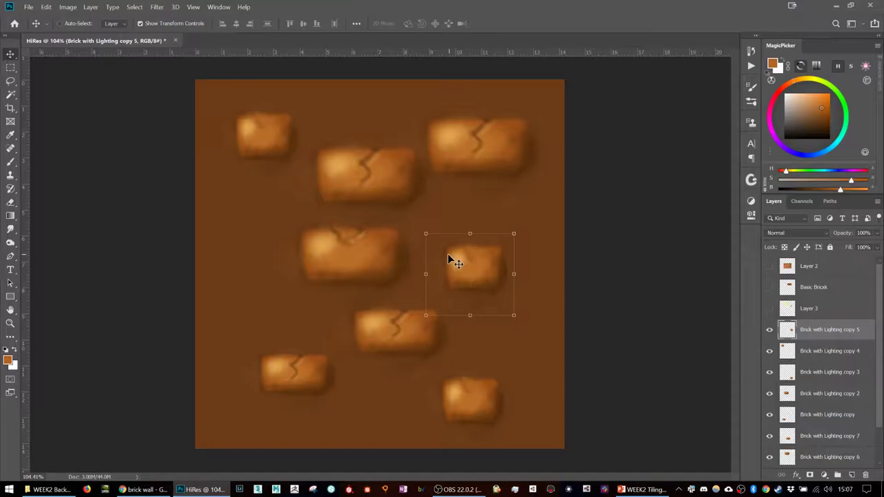
pyautogui.click(820, 359)
pyautogui.click(804, 393)
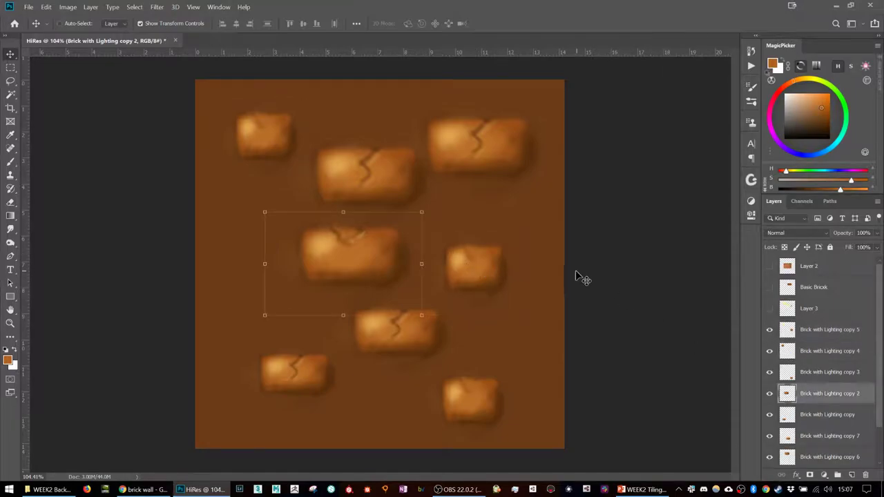
# - Turn on Auto-Select and spread out the upper-right, middle-left, middle-right and lower-middle bricks
pyautogui.click(60, 24)
pyautogui.moveTo(475, 160); pyautogui.dragTo(508, 137)
pyautogui.moveTo(372, 221); pyautogui.dragTo(307, 222)
pyautogui.moveTo(474, 276); pyautogui.dragTo(502, 290)
pyautogui.moveTo(414, 339); pyautogui.dragTo(414, 325)
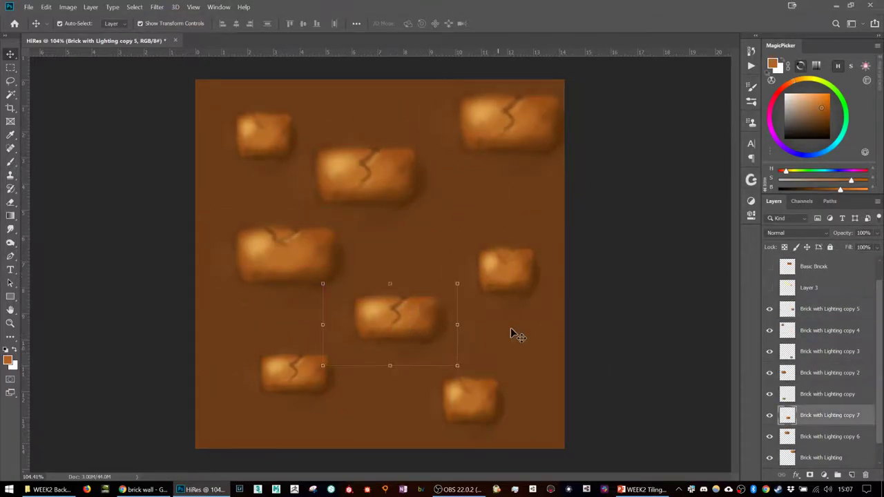
# - Duplicate the short brick so one copy crosses the canvas's left edge and another crosses the right edge at the same height
pyautogui.click(513, 290)
pyautogui.keyDown('alt'); pyautogui.moveTo(520, 275); pyautogui.dragTo(212, 332); pyautogui.keyUp('alt')
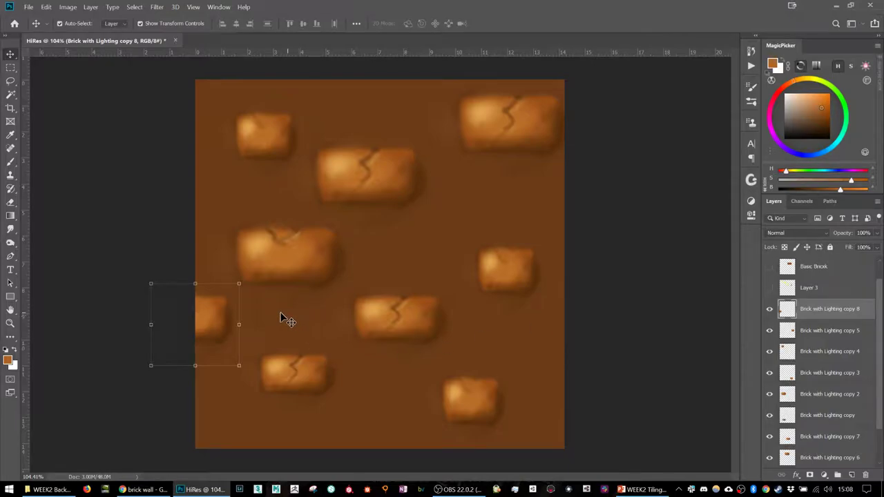
pyautogui.moveTo(214, 316); pyautogui.dragTo(576, 322)
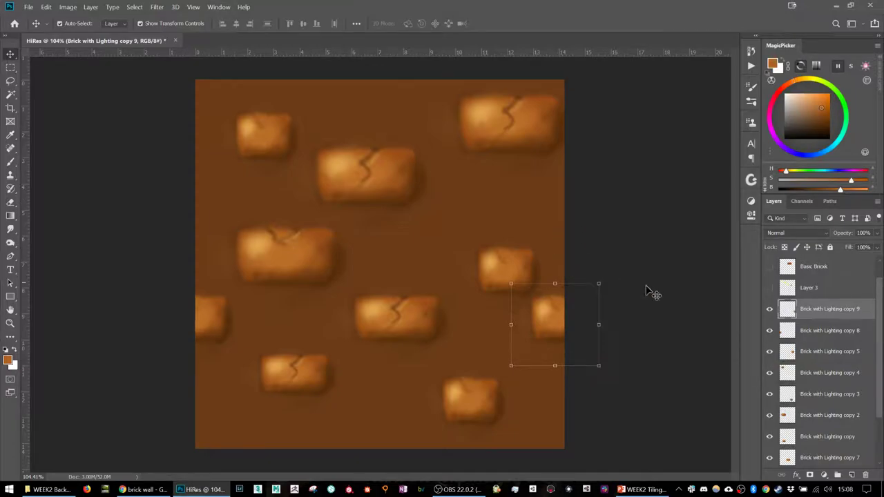
# - Brush soft patches of a lighter orange-brown over the Layer 1 background between the bricks, enlarging the brush to 400 at 30% opacity
pyautogui.scroll(-3, 787, 346)
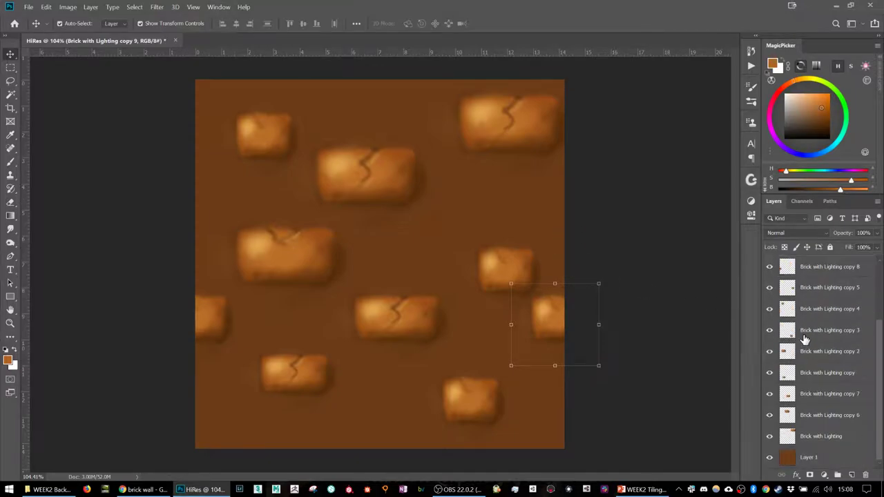
pyautogui.click(807, 457)
pyautogui.press('b')
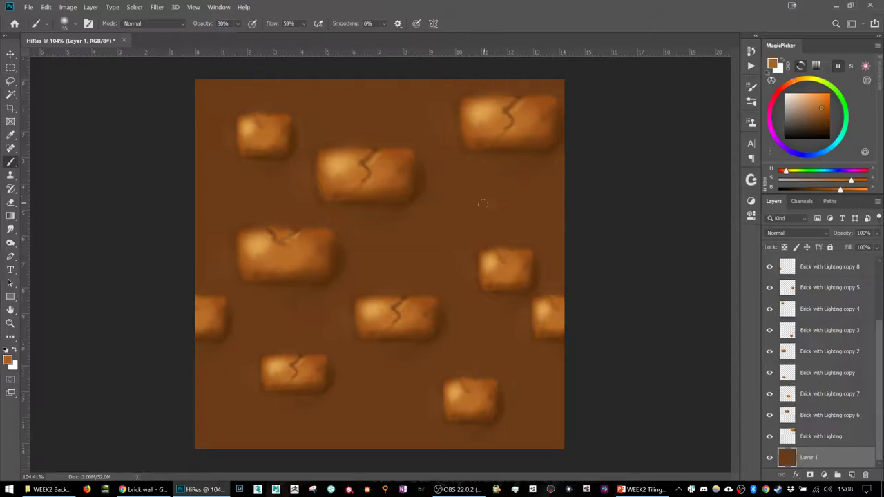
pyautogui.keyDown('alt'); pyautogui.click(486, 190); pyautogui.keyUp('alt')
pyautogui.click(813, 105)
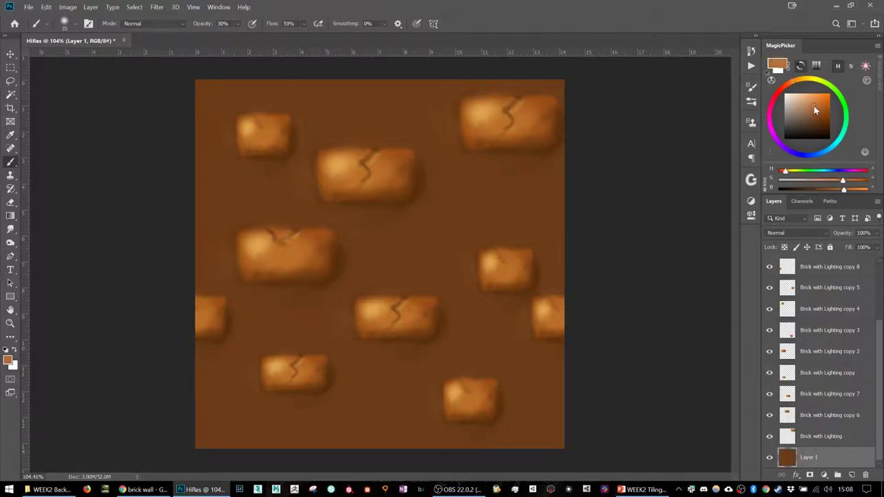
pyautogui.press(']')
pyautogui.press(']')
pyautogui.press(']')
pyautogui.press(']')
pyautogui.press(']')
pyautogui.press(']')
pyautogui.press(']')
pyautogui.press(']')
pyautogui.press(']')
pyautogui.press(']')
pyautogui.press(']')
pyautogui.press(']')
pyautogui.press(']')
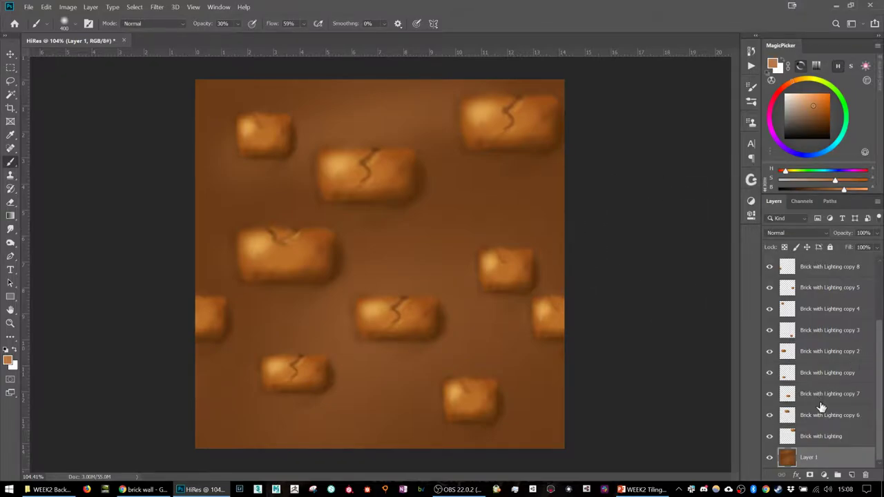
# - Group all the layers, from Layer 1 up to Layer 2, into one group
pyautogui.scroll(3, 825, 434)
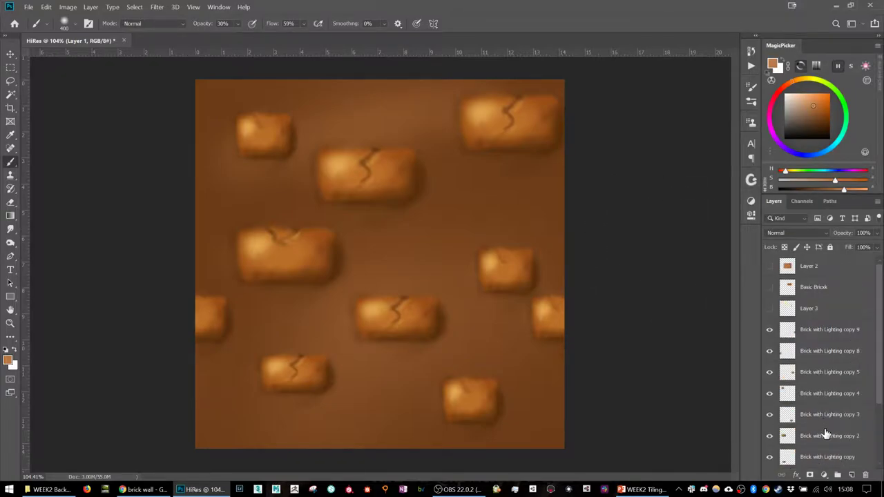
pyautogui.keyDown('shift'); pyautogui.click(826, 267); pyautogui.keyUp('shift')
pyautogui.scroll(-3, 825, 269)
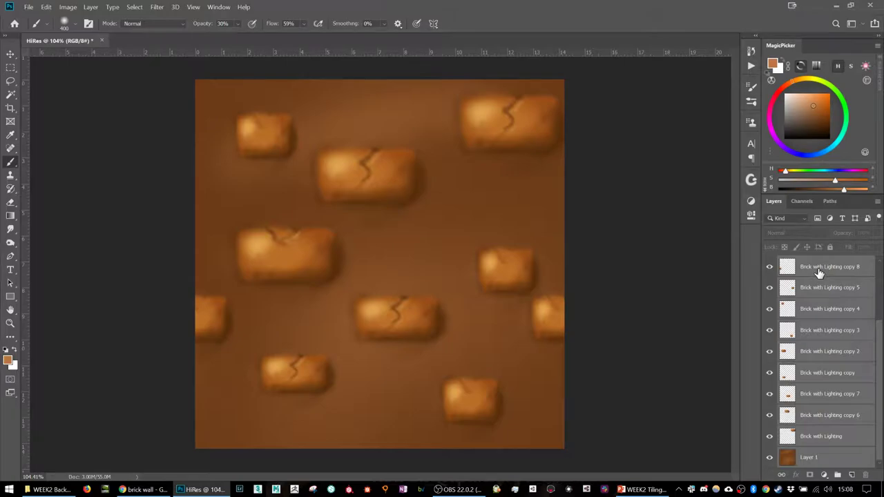
pyautogui.hotkey('ctrl', 'g')
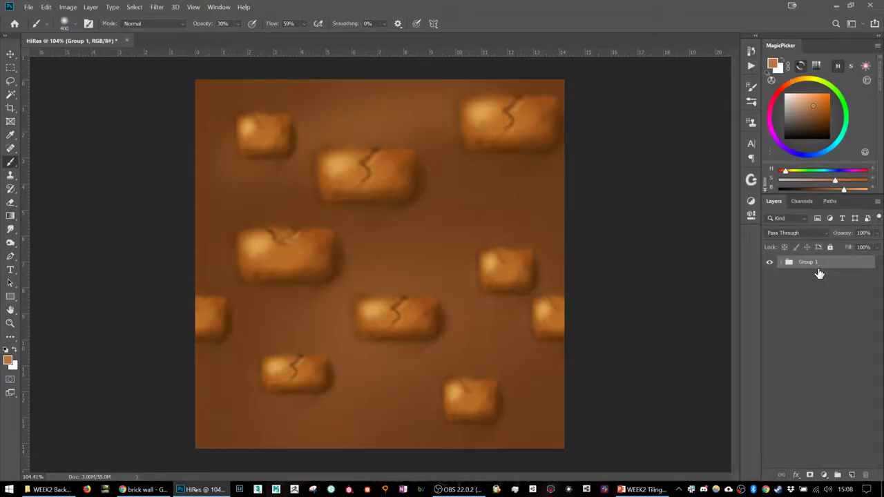
# - Duplicate the brick group within the HiRes document as Group 1 copy and hide the original group
pyautogui.click(770, 263)
pyautogui.click(770, 263)
pyautogui.rightClick(798, 269)
pyautogui.click(760, 100)
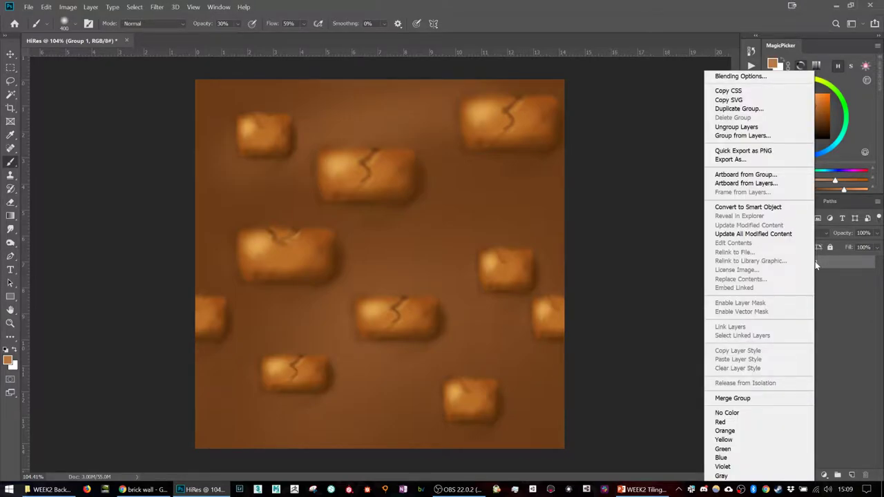
pyautogui.click(815, 262)
pyautogui.rightClick(815, 264)
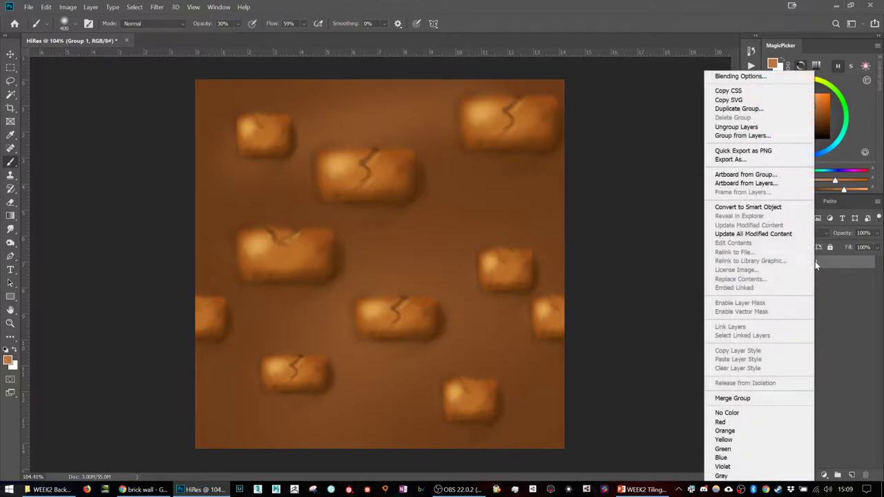
pyautogui.click(750, 113)
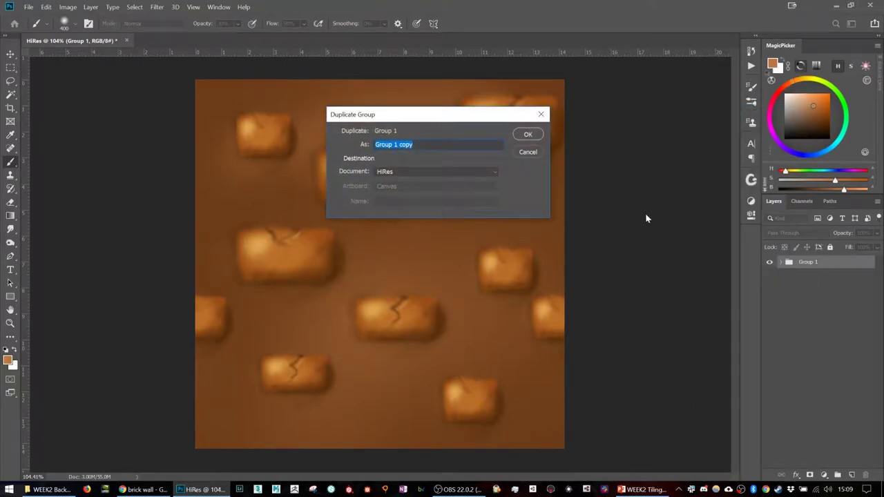
pyautogui.press('Return')
pyautogui.click(769, 275)
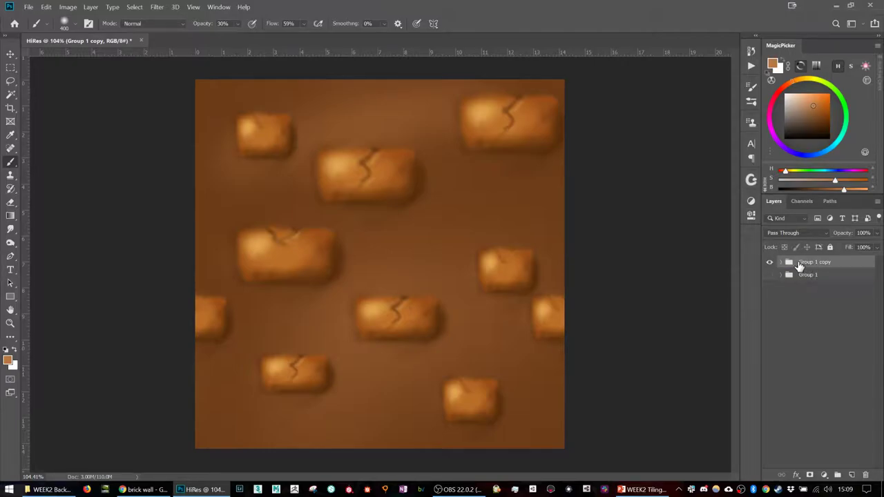
# - Merge the duplicated group into a single layer and toggle its visibility to check it
pyautogui.rightClick(801, 267)
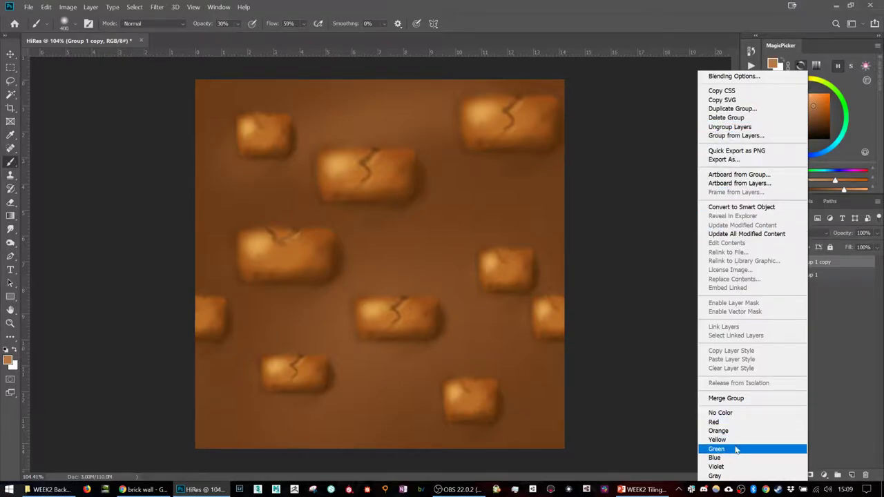
pyautogui.click(745, 398)
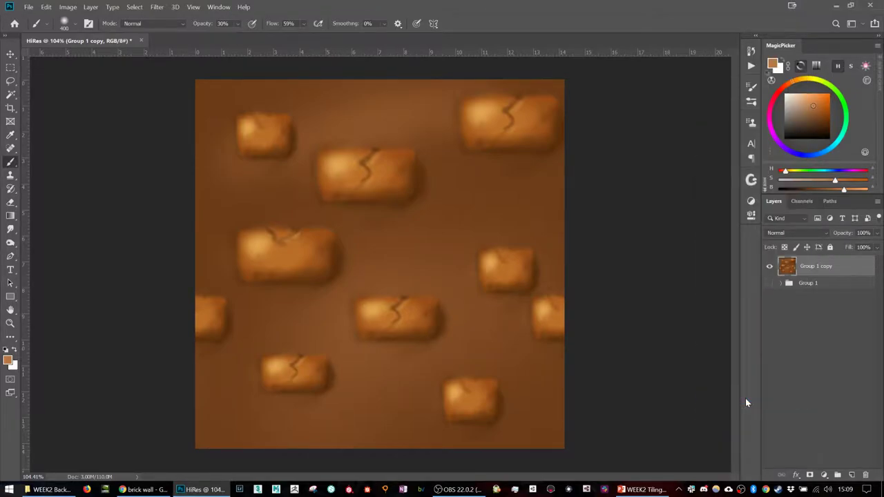
pyautogui.click(770, 267)
pyautogui.click(770, 267)
pyautogui.click(770, 267)
pyautogui.click(770, 267)
pyautogui.click(770, 268)
pyautogui.click(770, 267)
# - Try shifting the merged layer to inspect the parts beyond the canvas edges, and undo each move
pyautogui.press('v')
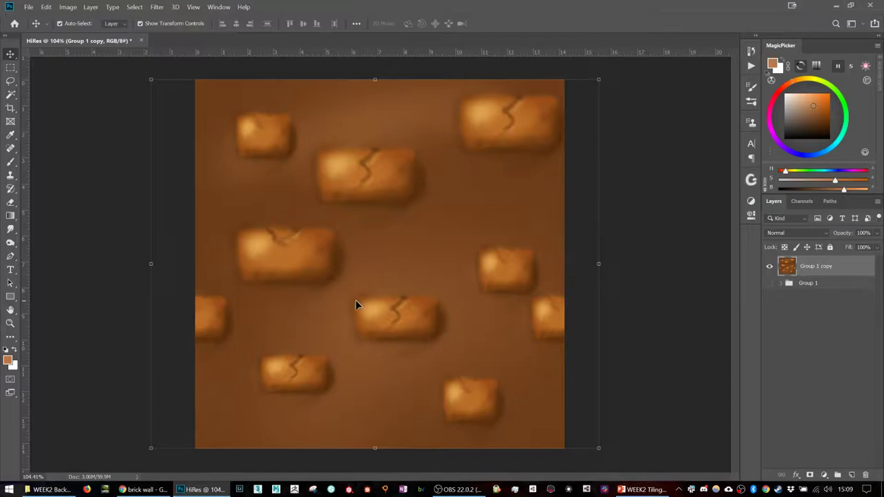
pyautogui.moveTo(332, 275); pyautogui.dragTo(352, 271)
pyautogui.hotkey('ctrl', 'z')
pyautogui.moveTo(449, 288); pyautogui.dragTo(416, 277)
pyautogui.hotkey('ctrl', 'z')
# - Crop the document to its existing canvas bounds with Delete Cropped Pixels enabled
pyautogui.click(680, 260)
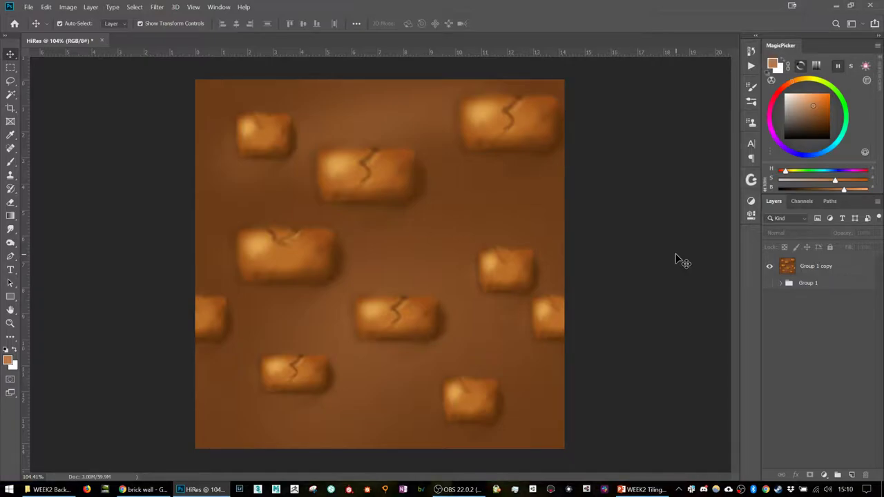
pyautogui.click(14, 109)
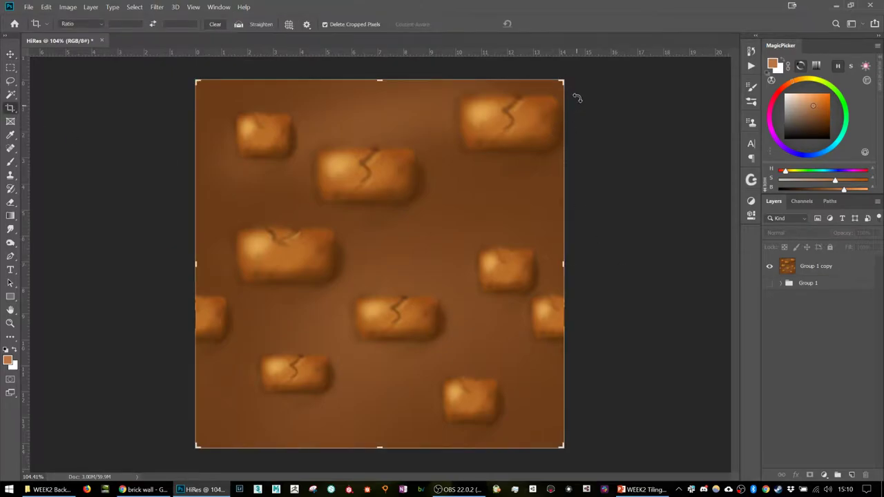
pyautogui.click(589, 243)
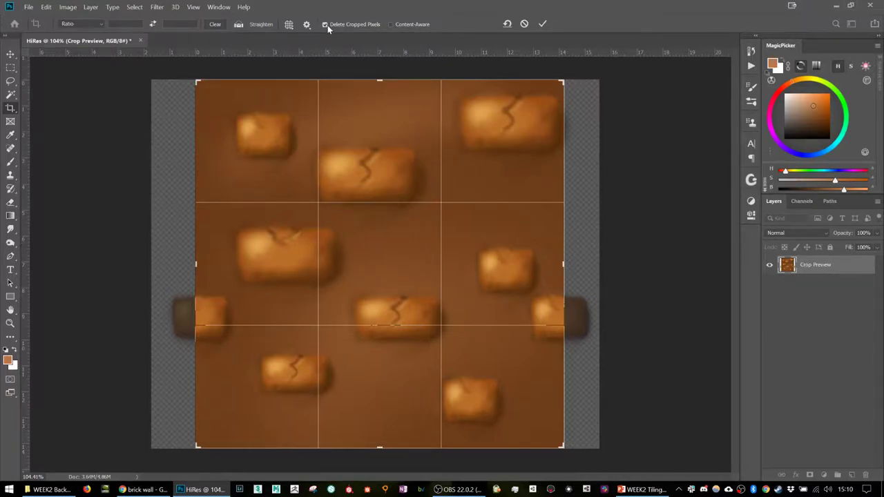
pyautogui.press('Return')
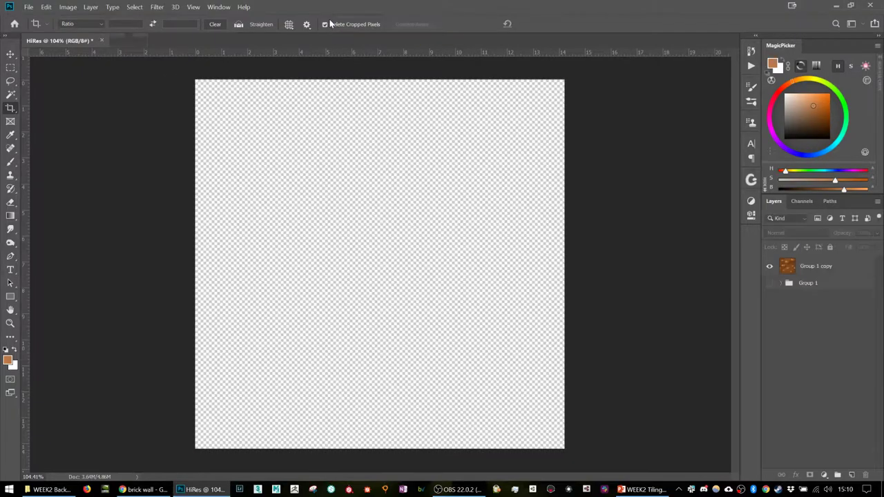
# - Try shifting the cropped layer in both directions to inspect its trimmed edges, and undo the moves
pyautogui.press('v')
pyautogui.moveTo(334, 155); pyautogui.dragTo(365, 160)
pyautogui.hotkey('ctrl', 'z')
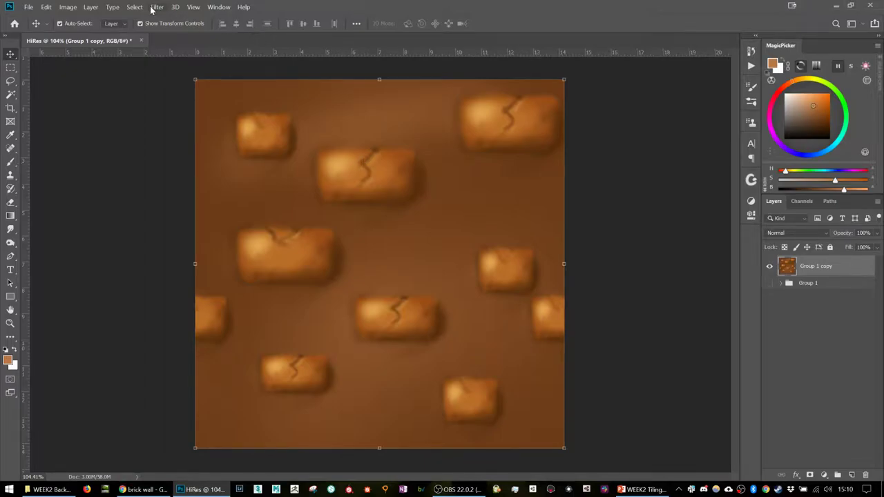
pyautogui.moveTo(391, 196); pyautogui.dragTo(440, 196)
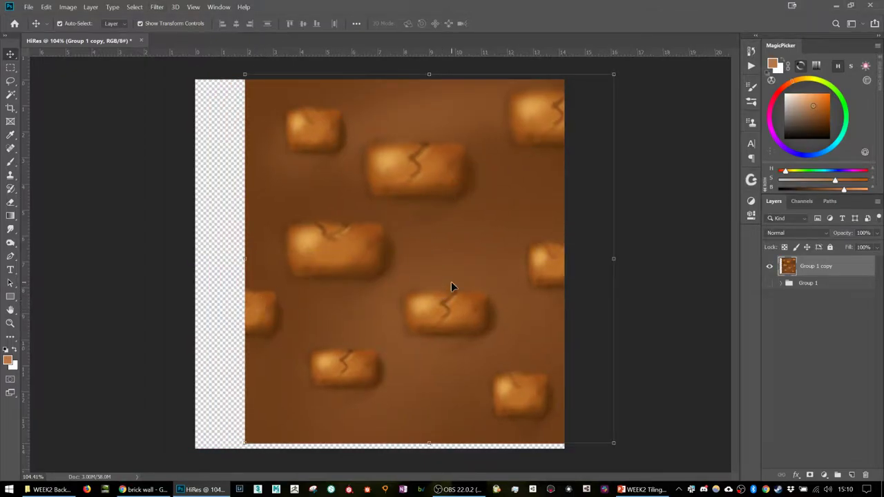
pyautogui.moveTo(451, 282); pyautogui.dragTo(281, 279)
pyautogui.hotkey('ctrl', 'z')
pyautogui.hotkey('ctrl', 'z')
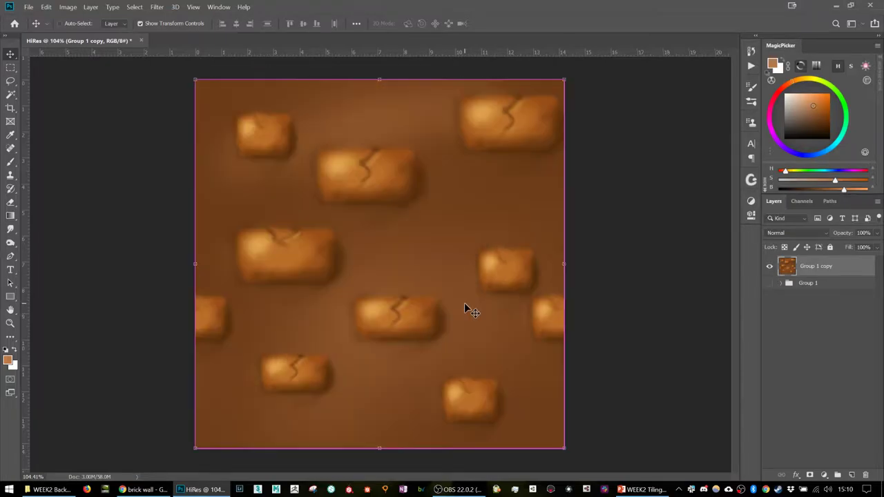
# - Try moving the layer rightward and filling the gap with a copy aligned to its left edge, and undo it
pyautogui.moveTo(415, 289); pyautogui.dragTo(525, 287)
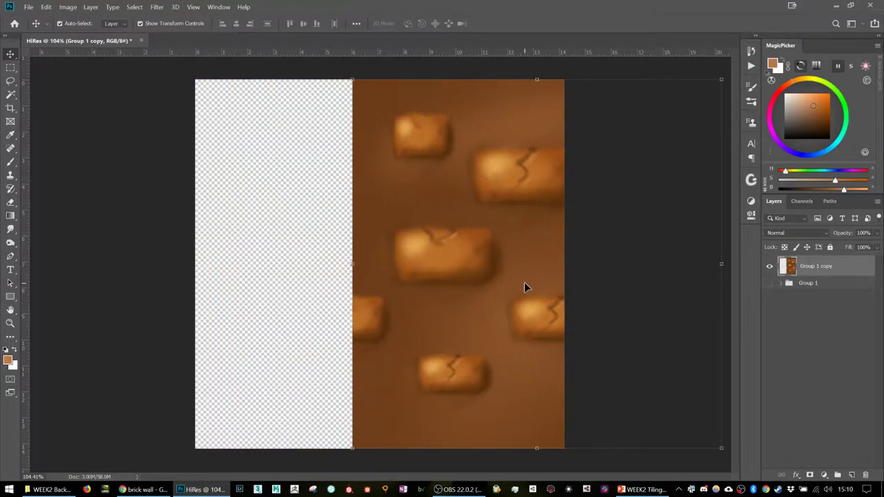
pyautogui.moveTo(514, 238); pyautogui.dragTo(143, 230)
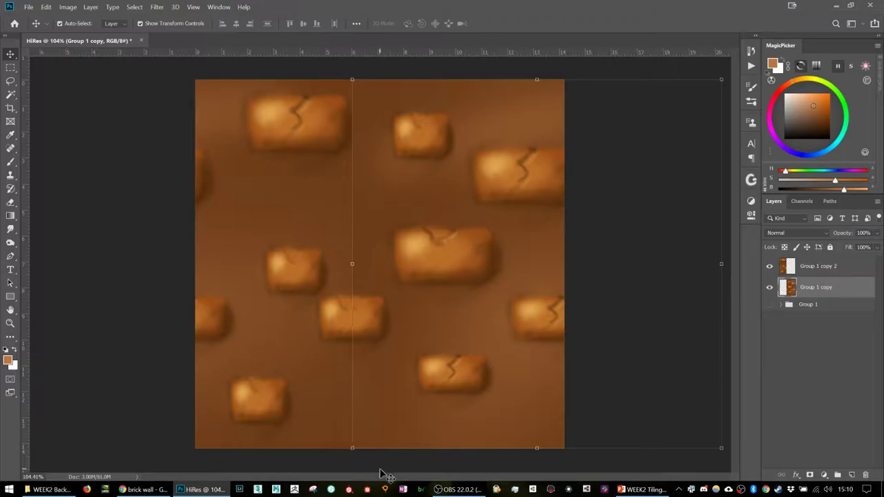
pyautogui.hotkey('ctrl', 't')
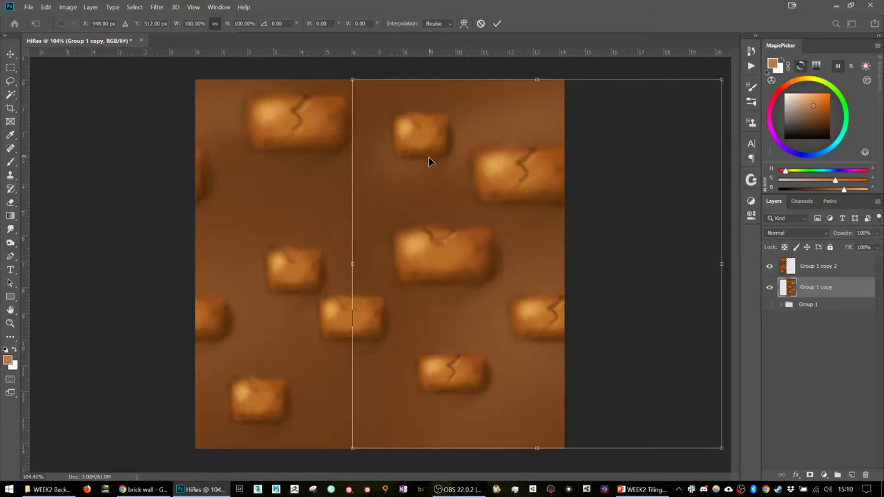
pyautogui.press('Return')
pyautogui.press('Delete')
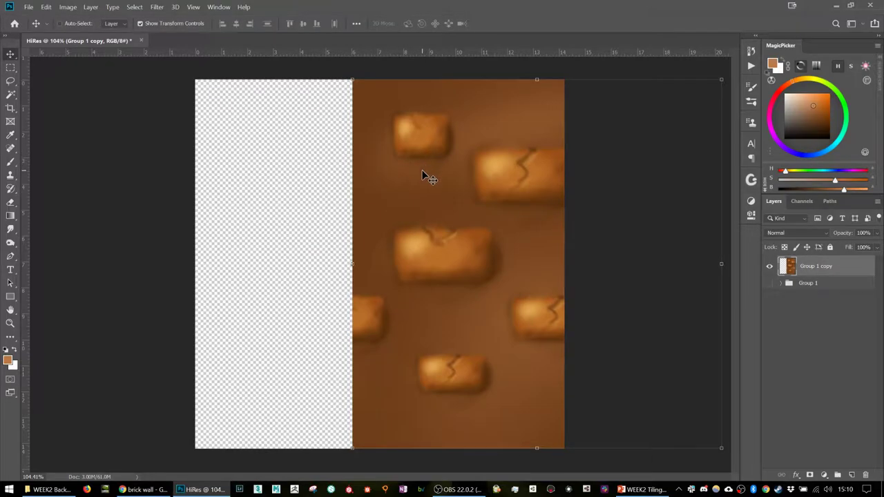
pyautogui.hotkey('ctrl', 'z')
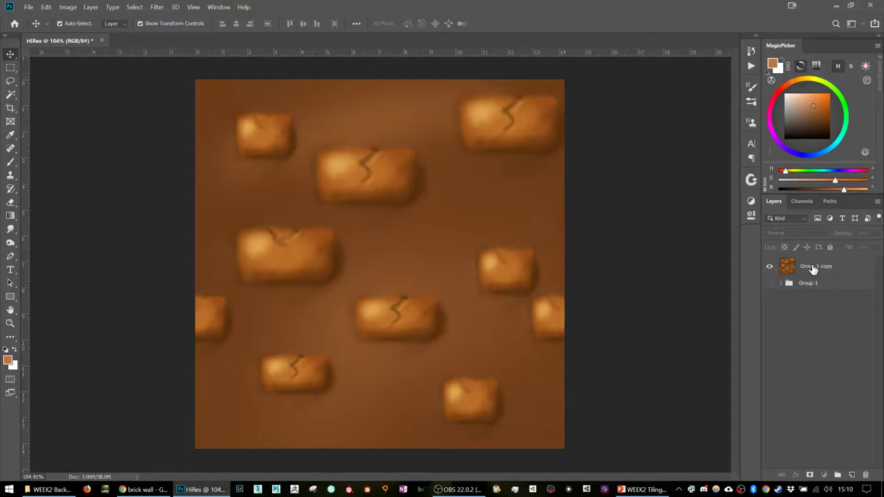
# - Duplicate the merged brick layer and paint a bright red X near the copy's left edge with a size 30 brush at 100% opacity
pyautogui.click(814, 269)
pyautogui.hotkey('ctrl', 'j')
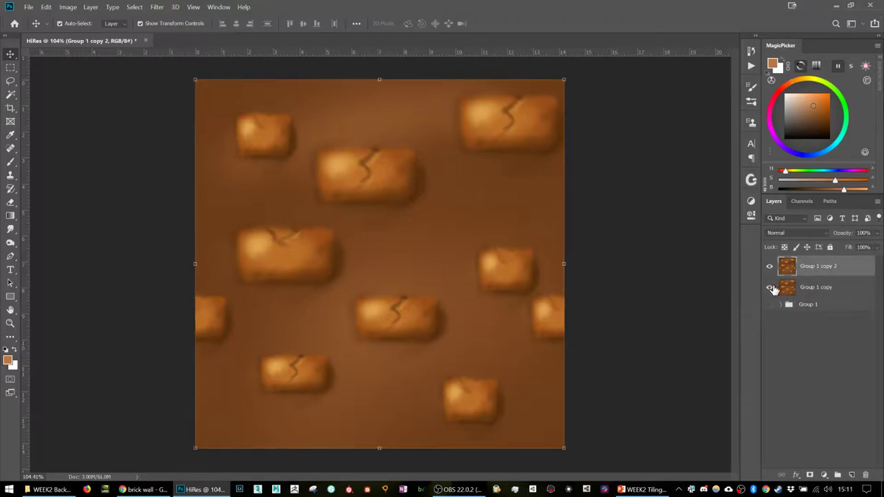
pyautogui.press('b')
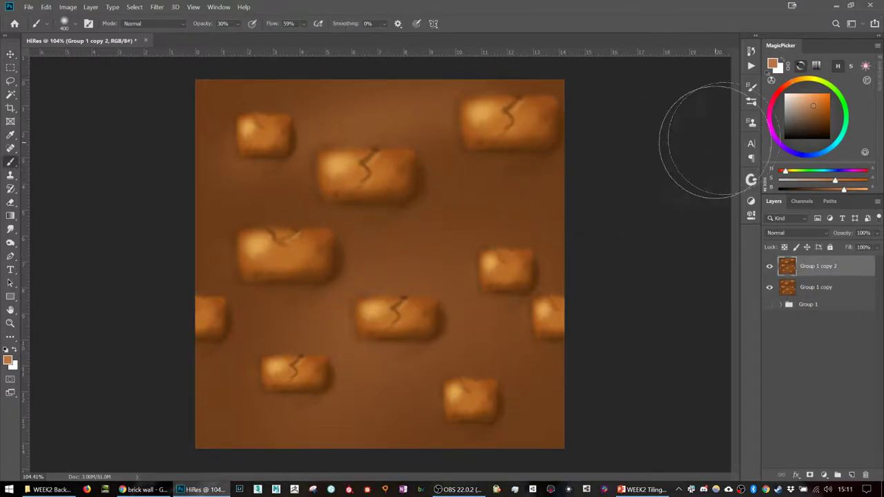
pyautogui.click(781, 97)
pyautogui.click(828, 100)
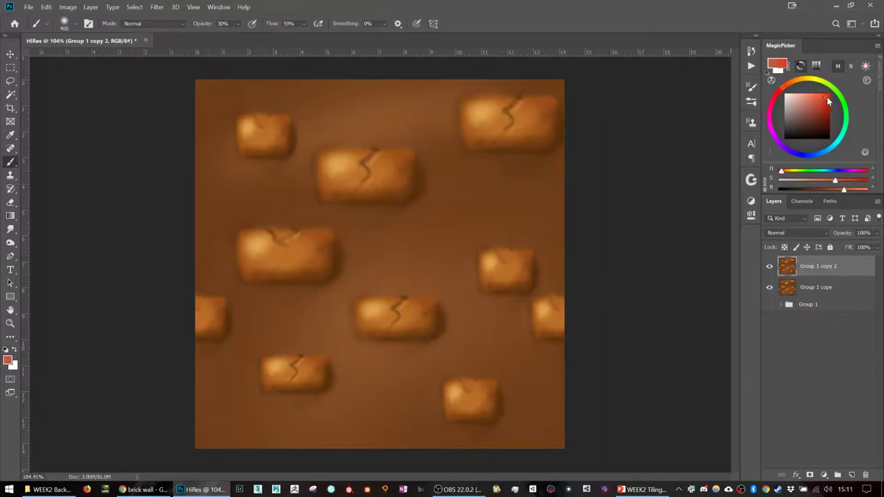
pyautogui.click(827, 100)
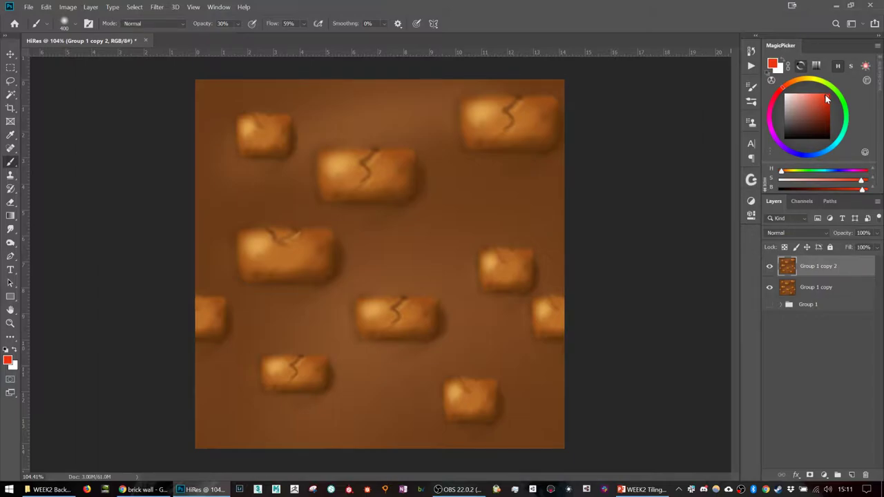
pyautogui.press('[')
pyautogui.press('[')
pyautogui.press('[')
pyautogui.press('[')
pyautogui.press('[')
pyautogui.press('[')
pyautogui.press('[')
pyautogui.press('[')
pyautogui.press('[')
pyautogui.press('[')
pyautogui.press('[')
pyautogui.press('[')
pyautogui.press('[')
pyautogui.press('[')
pyautogui.press('[')
pyautogui.press('[')
pyautogui.press('[')
pyautogui.moveTo(213, 212)
pyautogui.mouseDown()
pyautogui.moveTo(232, 187)
pyautogui.moveTo(216, 213)
pyautogui.moveTo(208, 192)
pyautogui.moveTo(227, 223)
pyautogui.mouseUp()
pyautogui.press('0')
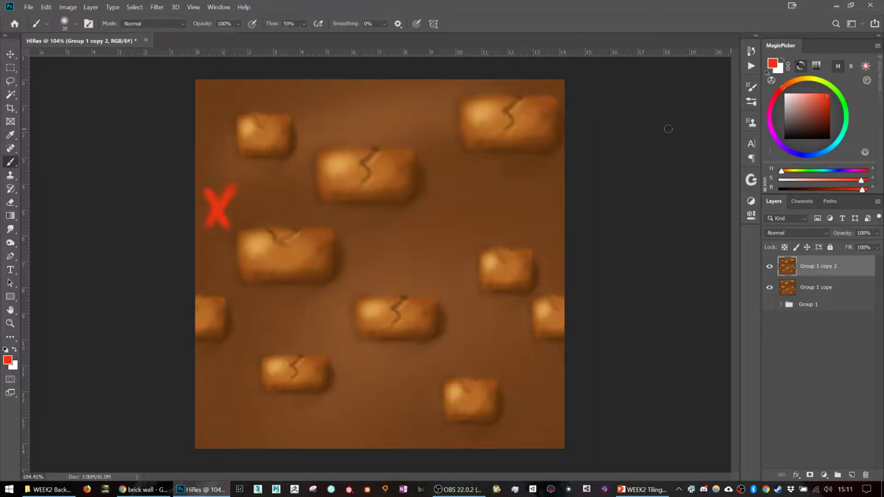
# - Paint a bright green check mark near the layer's right edge, level with the red X
pyautogui.click(841, 103)
pyautogui.moveTo(509, 188); pyautogui.dragTo(538, 215)
pyautogui.moveTo(557, 175); pyautogui.dragTo(534, 213)
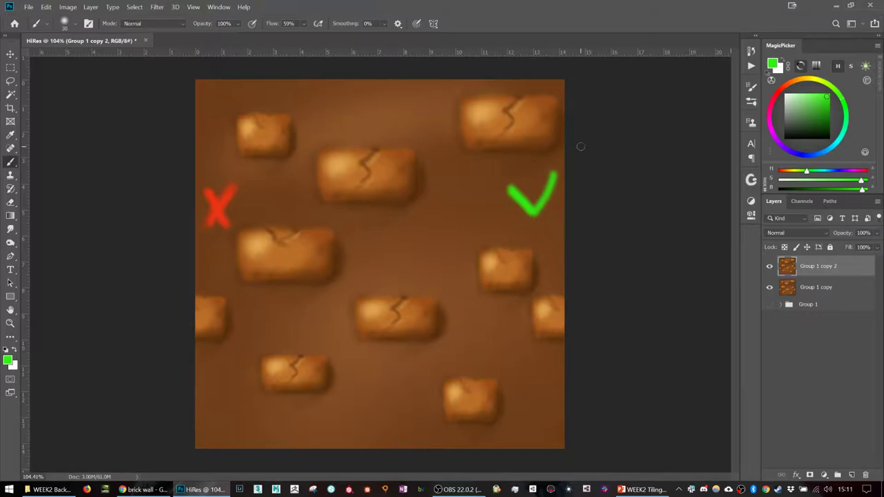
# - Apply the Offset filter to the marked layer with 512 pixels horizontal and Wrap Around for undefined areas
pyautogui.click(158, 8)
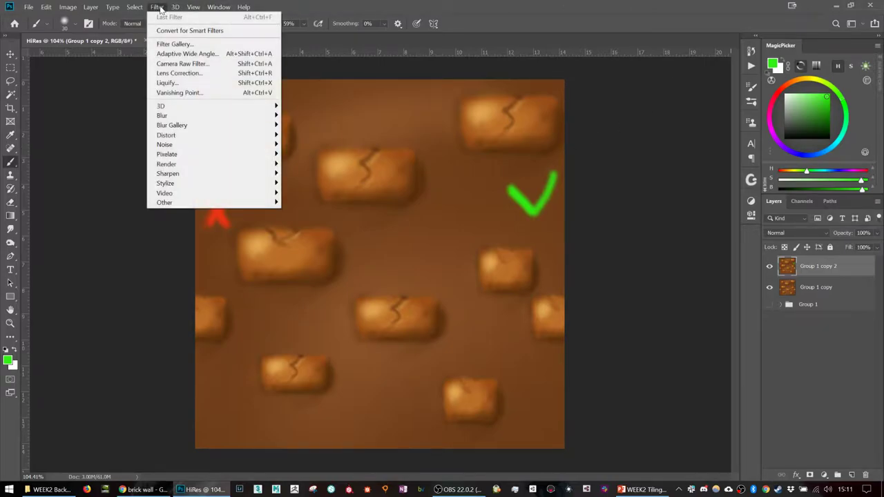
pyautogui.moveTo(166, 202)
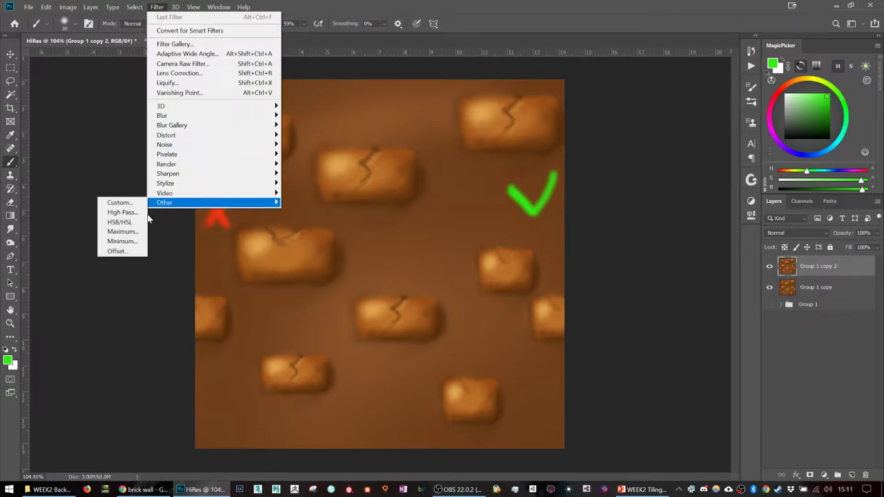
pyautogui.click(118, 252)
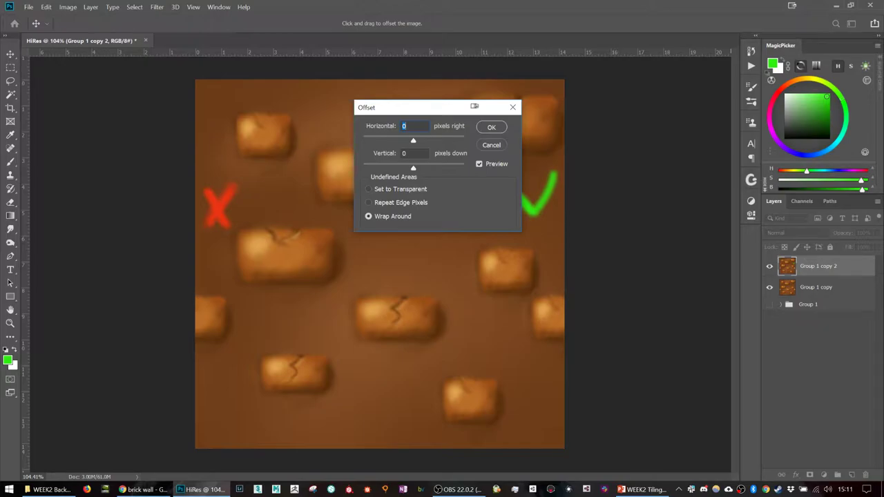
pyautogui.write('512')
pyautogui.click(491, 127)
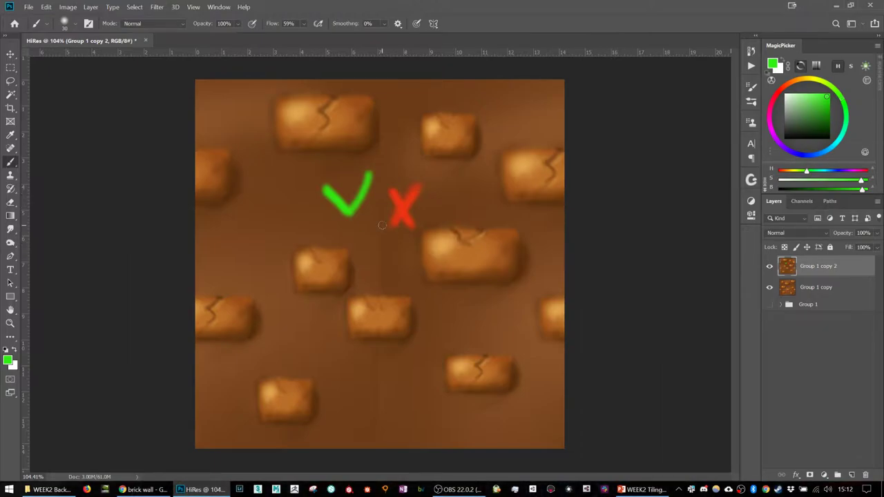
# - Flip repeatedly between the original and offset positions of the marked layer to compare the centre seam
pyautogui.hotkey('ctrl', 'alt', 'f')
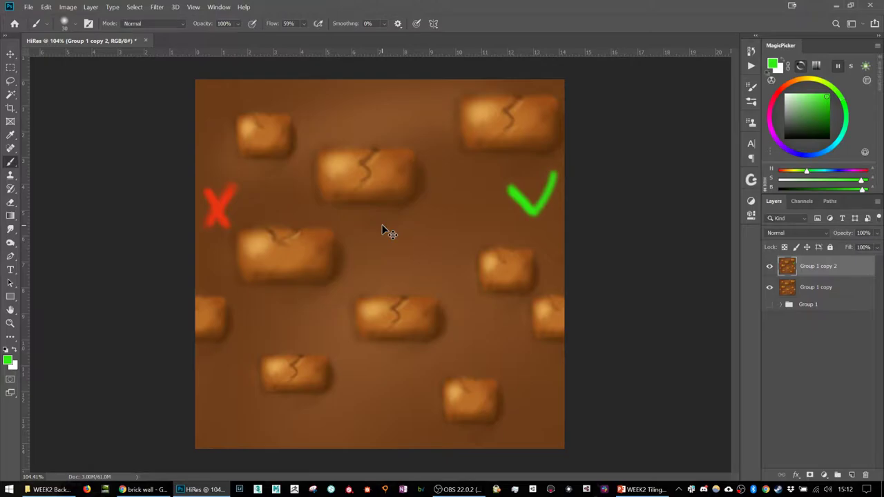
pyautogui.hotkey('ctrl', 'y')
pyautogui.hotkey('ctrl', 'alt', 'f')
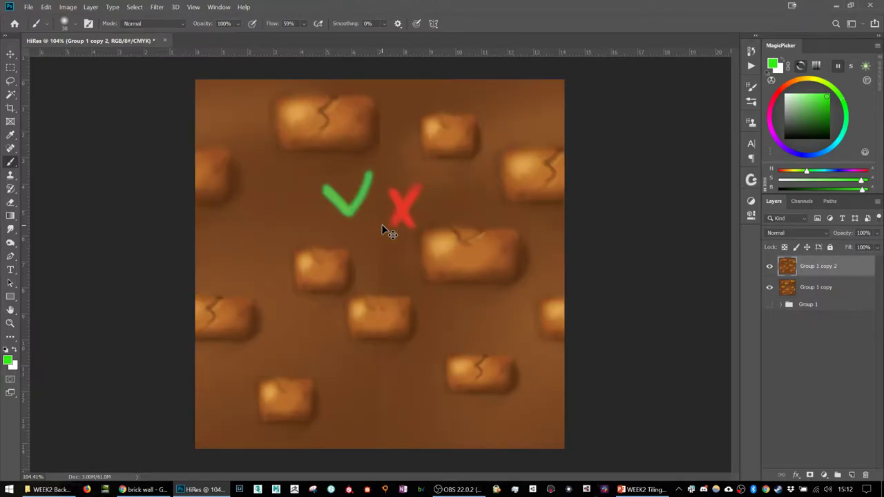
pyautogui.hotkey('ctrl', 'alt', 'f')
pyautogui.hotkey('ctrl', 'alt', 'f')
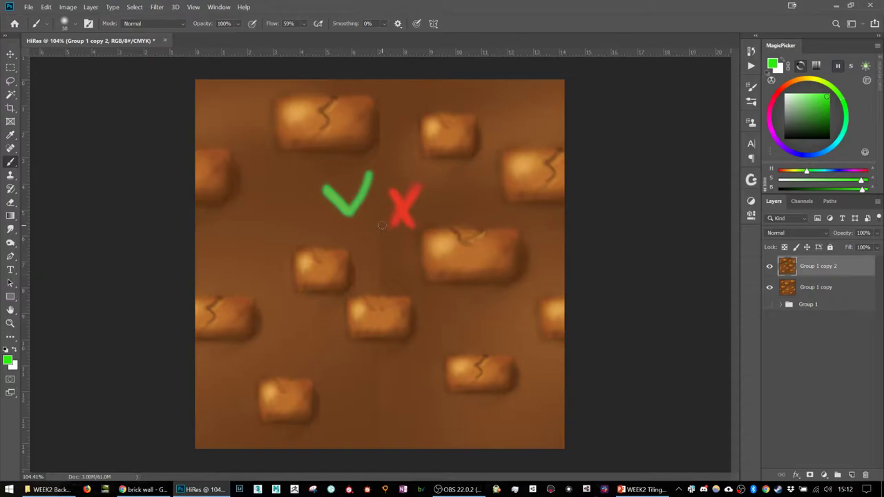
# - Paint out the dark vertical centre seam with a size 90 brush, using browns sampled from the surrounding mortar and brick shadow
pyautogui.keyDown('alt'); pyautogui.click(401, 255); pyautogui.keyUp('alt')
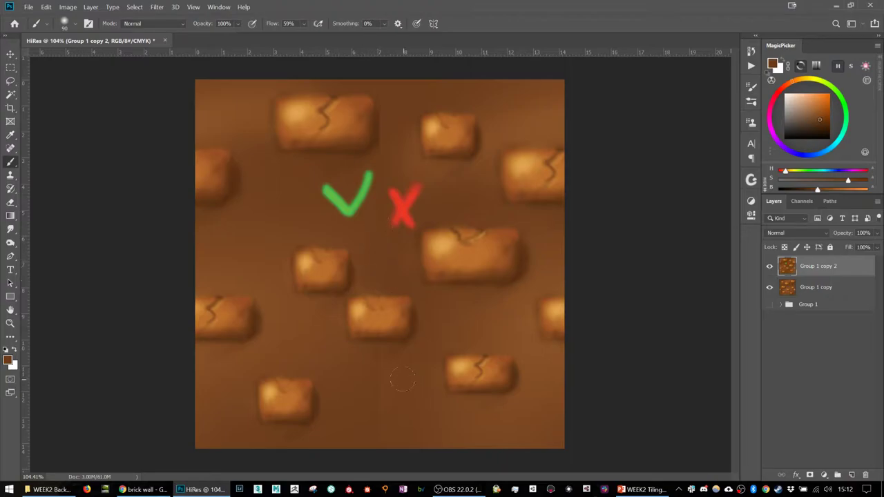
pyautogui.click(375, 365)
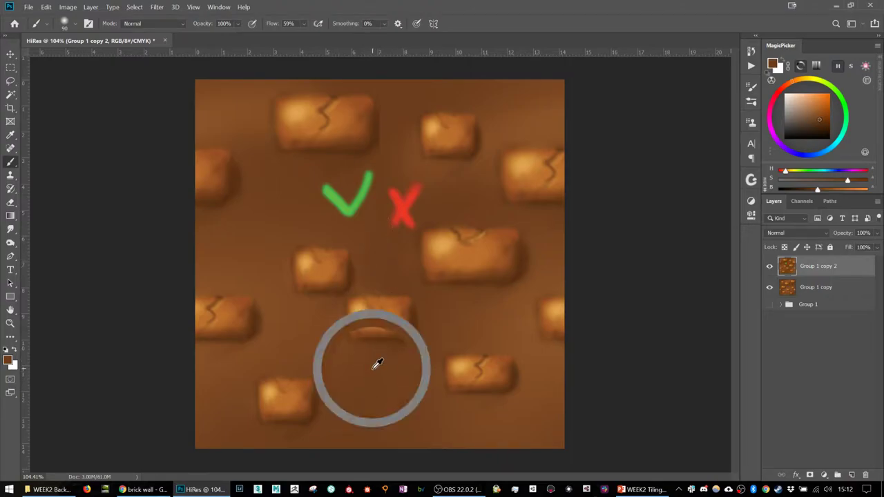
pyautogui.keyDown('alt'); pyautogui.click(412, 139); pyautogui.keyUp('alt')
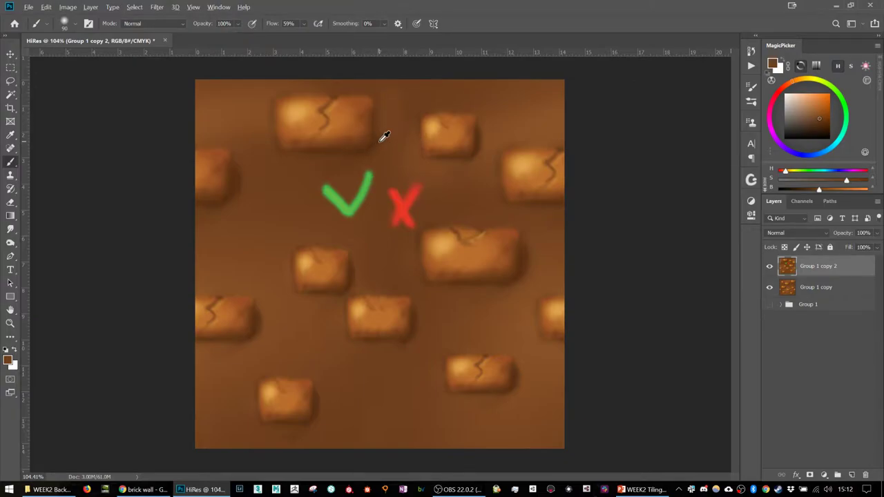
pyautogui.keyDown('alt'); pyautogui.click(371, 141); pyautogui.keyUp('alt')
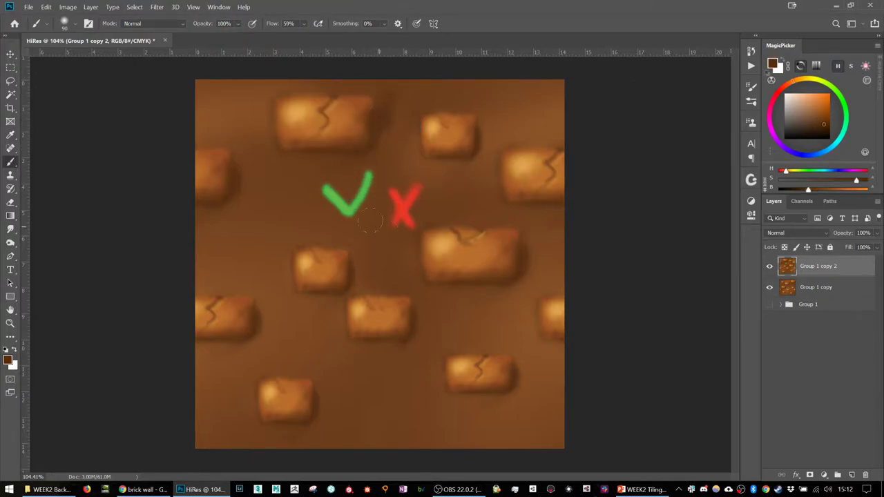
# - Cover the green check mark and red X with sampled mortar brown, and touch up the small bricks near the seam
pyautogui.keyDown('alt'); pyautogui.click(339, 179); pyautogui.keyUp('alt')
pyautogui.moveTo(329, 186)
pyautogui.mouseDown()
pyautogui.moveTo(345, 208)
pyautogui.moveTo(311, 190)
pyautogui.moveTo(368, 180)
pyautogui.moveTo(352, 199)
pyautogui.moveTo(374, 182)
pyautogui.moveTo(366, 199)
pyautogui.moveTo(432, 206)
pyautogui.moveTo(386, 202)
pyautogui.moveTo(437, 187)
pyautogui.moveTo(392, 218)
pyautogui.moveTo(413, 225)
pyautogui.mouseUp()
pyautogui.moveTo(380, 168); pyautogui.dragTo(368, 180)
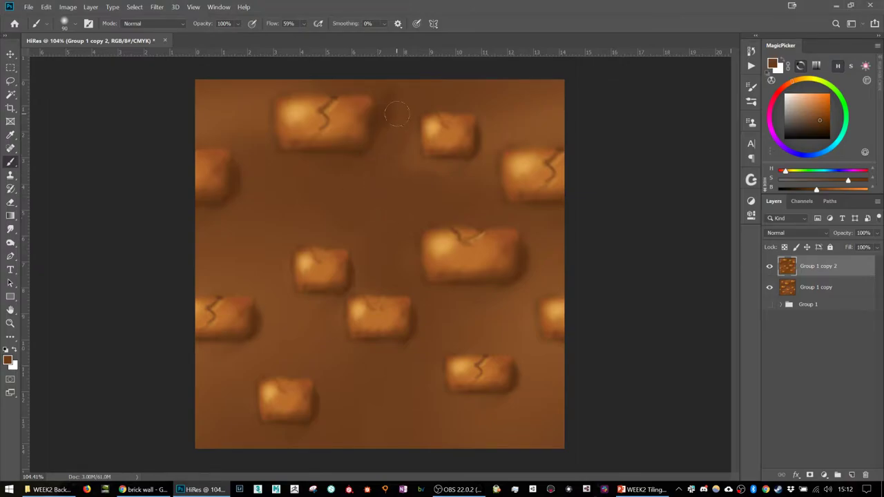
pyautogui.click(431, 128)
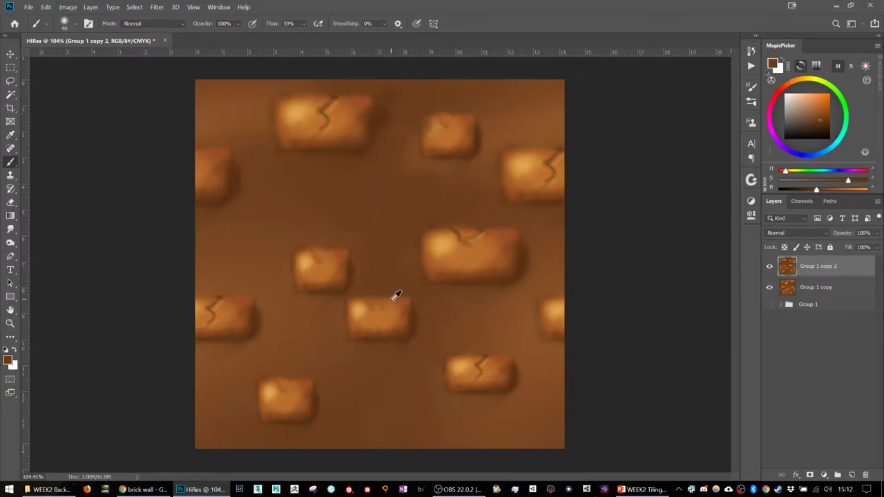
pyautogui.keyDown('alt'); pyautogui.click(394, 320); pyautogui.keyUp('alt')
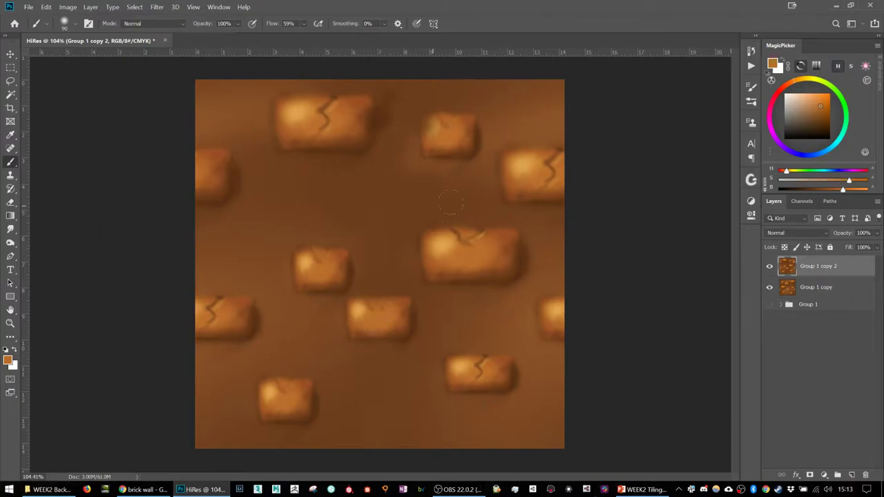
# - Reapply the last Offset filter to the repainted brick layer
pyautogui.hotkey('ctrl', 'f')
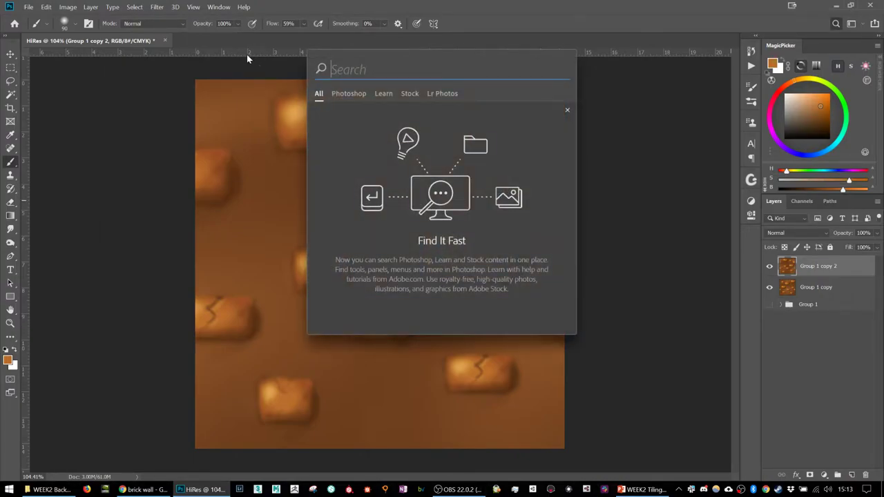
pyautogui.press('Escape')
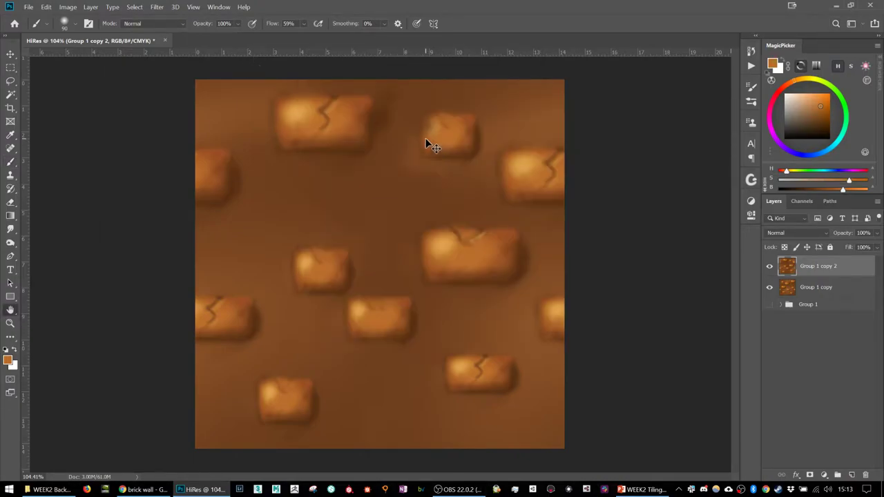
pyautogui.hotkey('ctrl', 'shift', 'f')
pyautogui.click(493, 164)
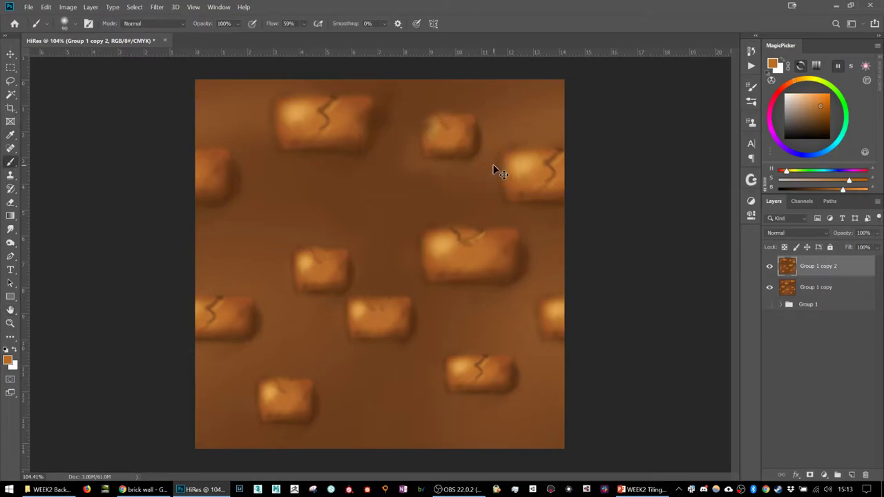
# - Flip repeatedly between the two offset positions of the repainted layer to check the tiling, ending on the newly offset one
pyautogui.hotkey('ctrl', 'z')
pyautogui.hotkey('ctrl', 'shift', 'z')
pyautogui.hotkey('ctrl', 'z')
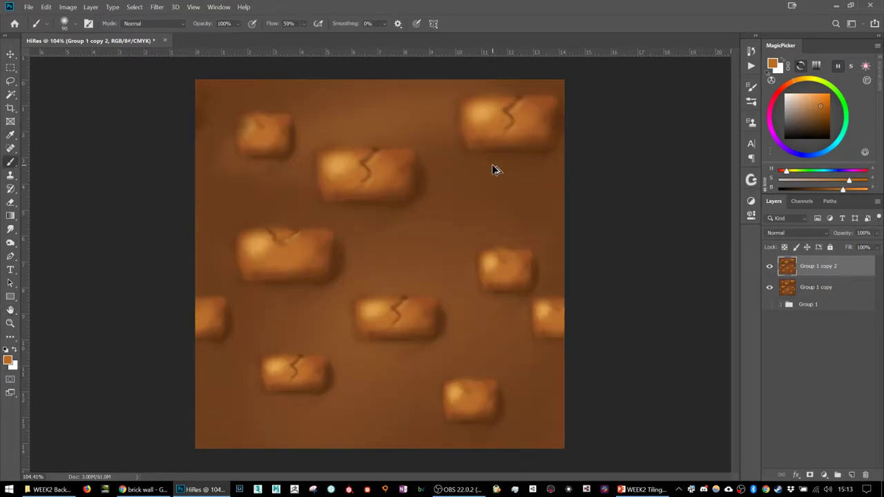
pyautogui.hotkey('ctrl', 'shift', 'z')
pyautogui.hotkey('ctrl', 'z')
pyautogui.hotkey('ctrl', 'shift', 'z')
pyautogui.hotkey('ctrl', 'z')
pyautogui.hotkey('ctrl', 'shift', 'z')
pyautogui.hotkey('ctrl', 'z')
pyautogui.hotkey('ctrl', 'shift', 'z')
pyautogui.hotkey('ctrl', 'z')
# - Paint a small dark brown patch in the mortar between the middle bricks, with a dark green sprout over it at 50% opacity, brush size 25
pyautogui.keyDown('alt'); pyautogui.click(424, 178); pyautogui.keyUp('alt')
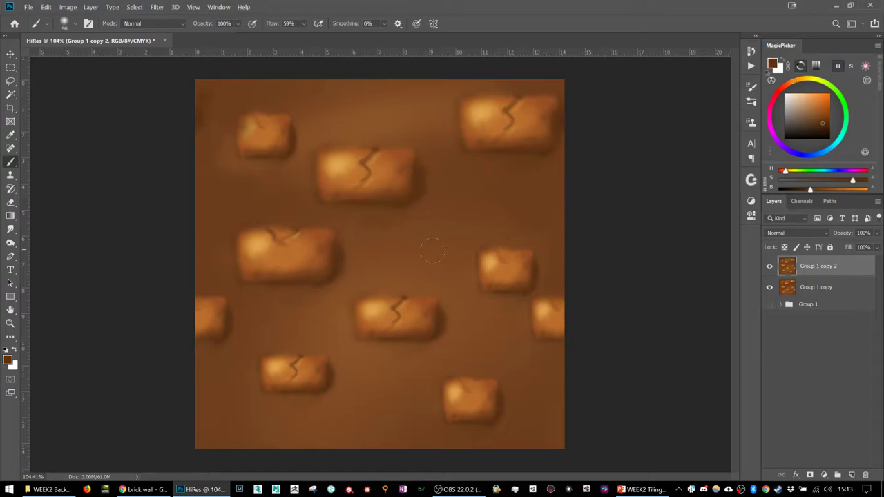
pyautogui.moveTo(423, 260); pyautogui.dragTo(417, 264)
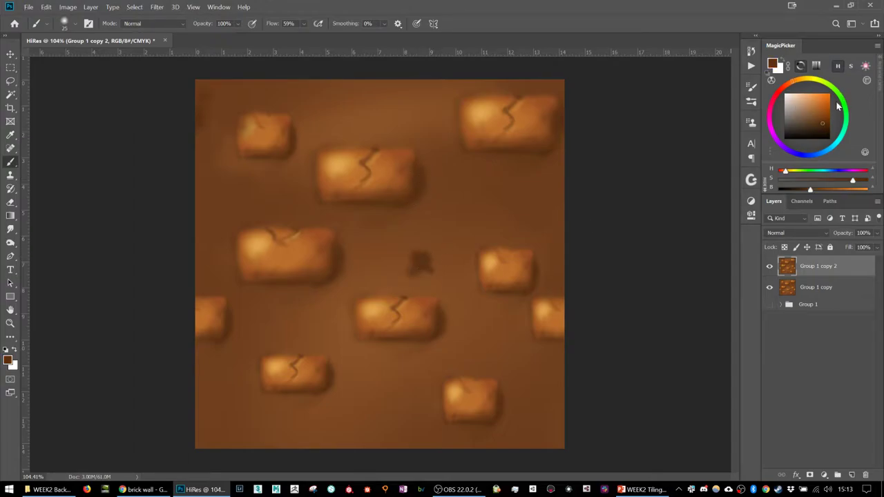
pyautogui.click(842, 111)
pyautogui.click(825, 126)
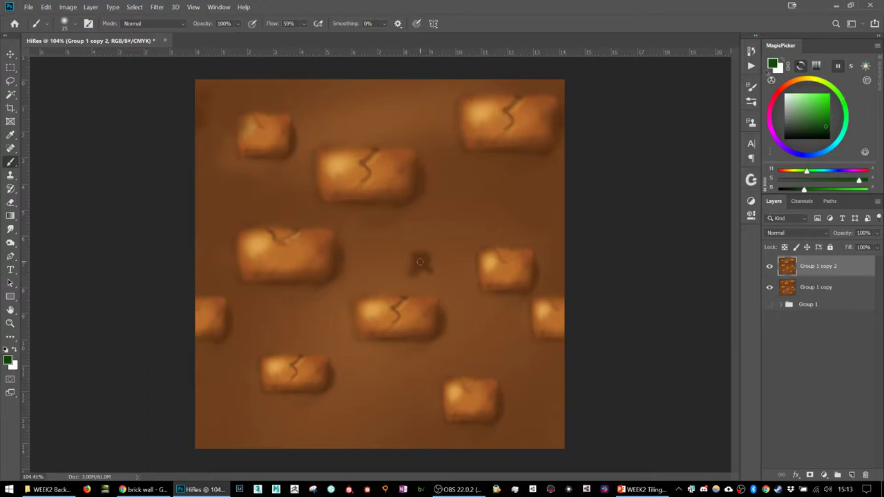
pyautogui.press('5')
pyautogui.moveTo(419, 261)
pyautogui.mouseDown()
pyautogui.moveTo(416, 244)
pyautogui.moveTo(421, 261)
pyautogui.moveTo(434, 246)
pyautogui.mouseUp()
# - Brush brighter green strokes over the sprout's leaves at 20% opacity
pyautogui.click(824, 112)
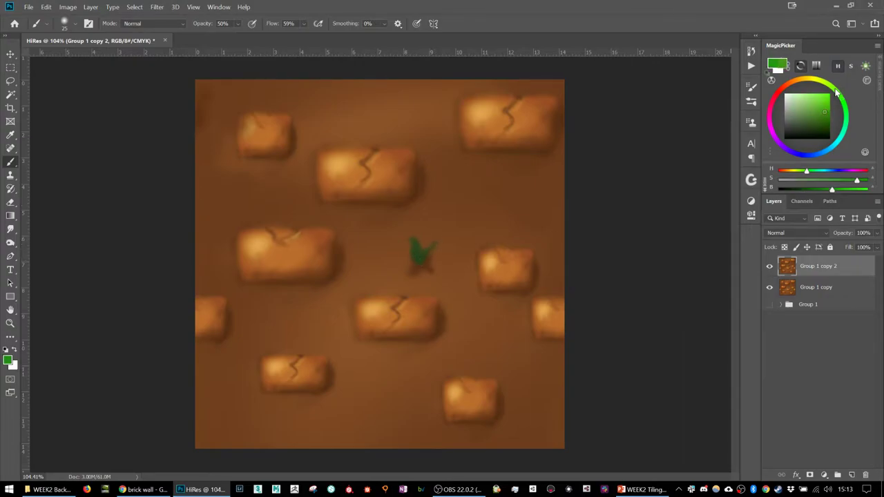
pyautogui.press('2')
pyautogui.moveTo(416, 271)
pyautogui.mouseDown()
pyautogui.moveTo(417, 243)
pyautogui.moveTo(419, 254)
pyautogui.moveTo(429, 252)
pyautogui.mouseUp()
# - Highlight the sprout in light yellow-green with a size 9 brush at 10% opacity, toggling the last change to compare
pyautogui.click(811, 98)
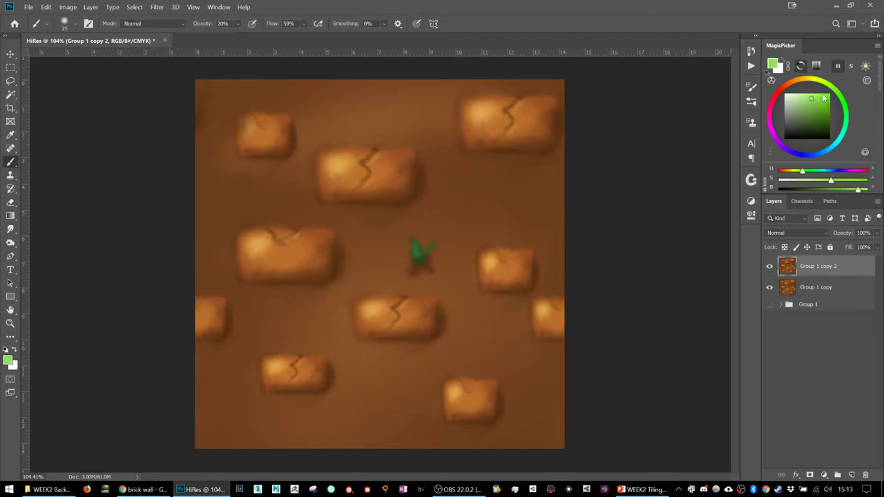
pyautogui.press('1')
pyautogui.press('[')
pyautogui.press('[')
pyautogui.press('[')
pyautogui.press('[')
pyautogui.hotkey('ctrl', 'z')
pyautogui.hotkey('ctrl', 'shift', 'z')
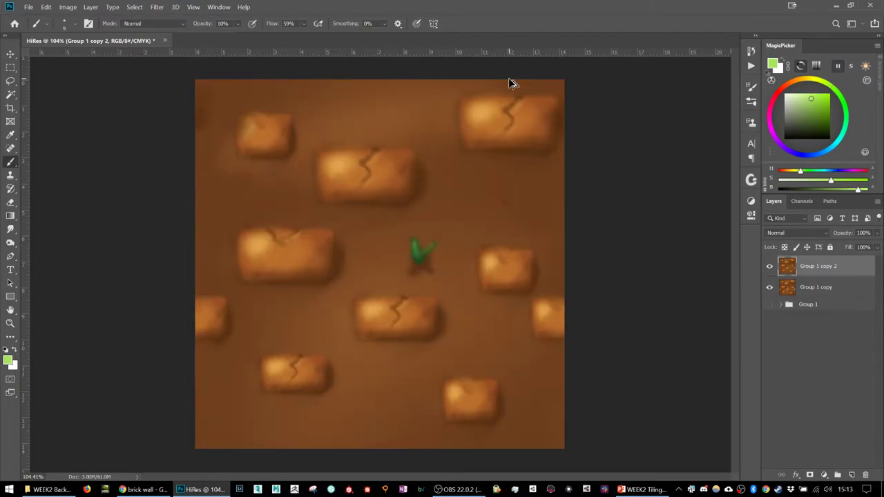
pyautogui.hotkey('ctrl', 'z')
pyautogui.hotkey('ctrl', 'shift', 'z')
# - Resize the image to 64 × 64 pixels with Nearest Neighbor resampling and inspect the pixelated result
pyautogui.hotkey('ctrl', 'alt', 'i')
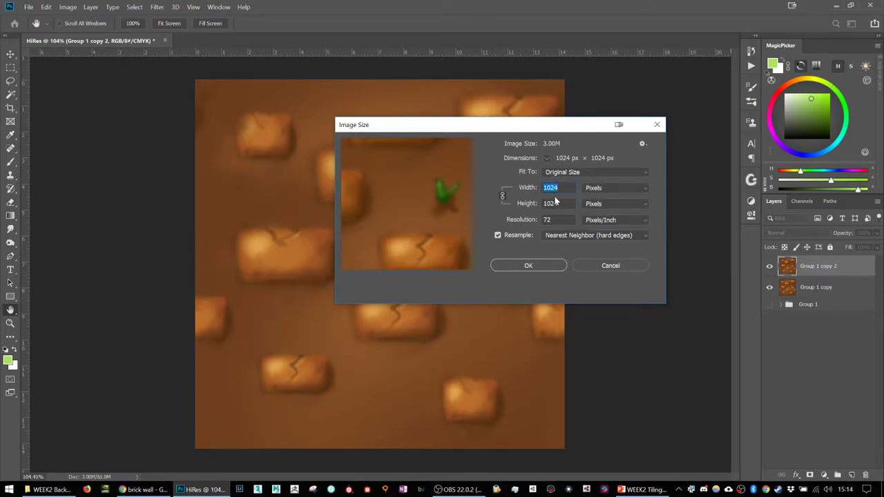
pyautogui.write('64')
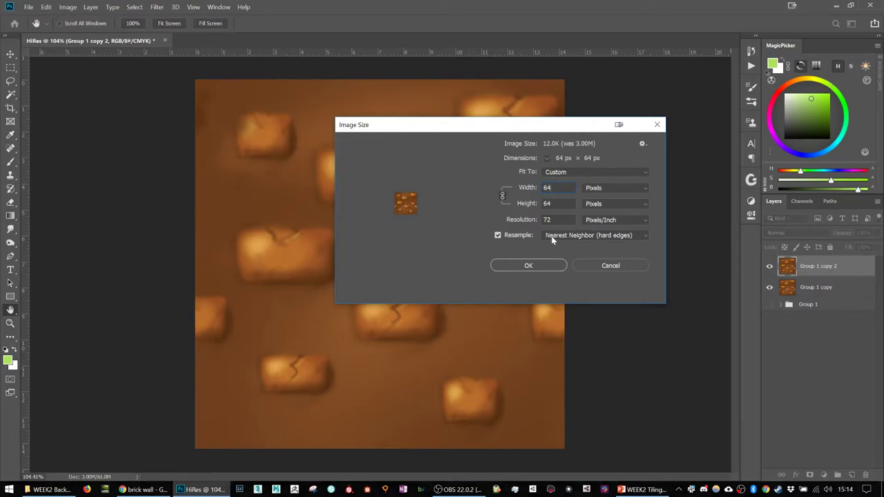
pyautogui.click(527, 264)
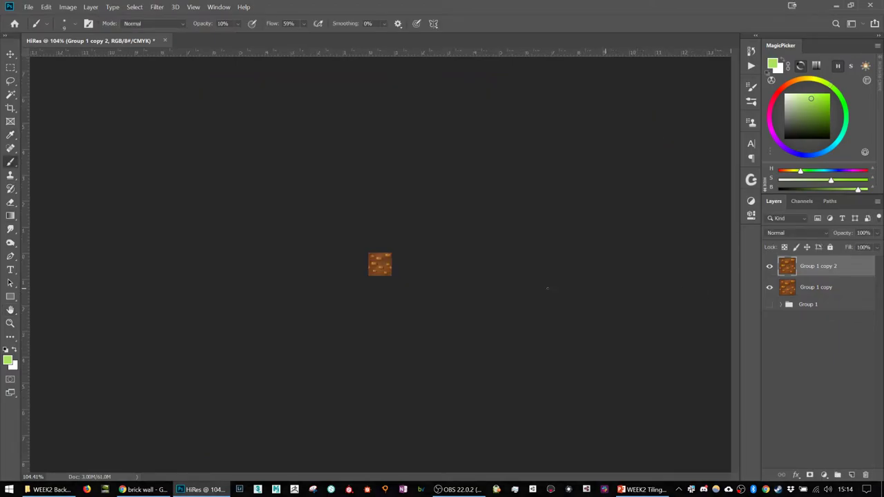
pyautogui.scroll(8, 432, 255)
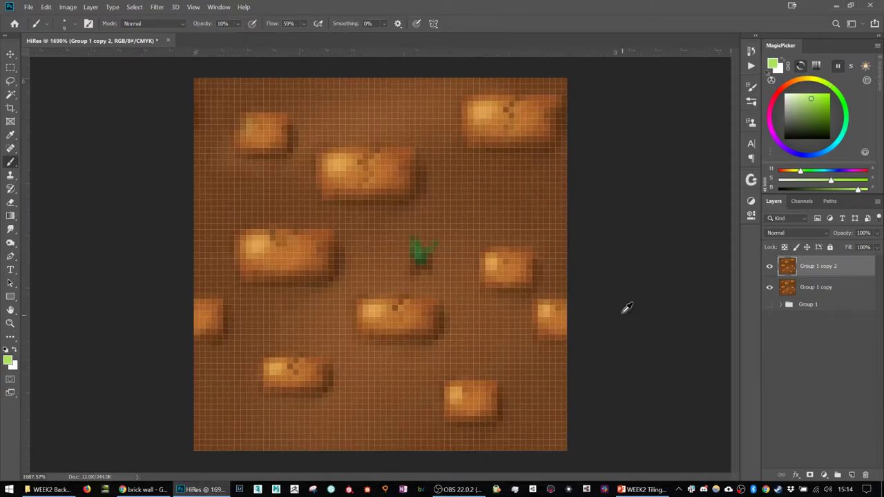
pyautogui.scroll(-2, 620, 305)
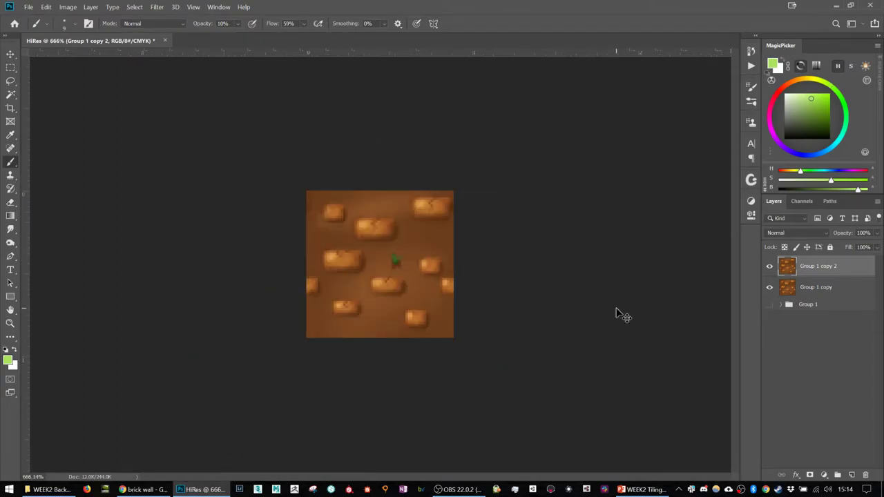
# - Create a new transparent 1024 × 1024 px document at 72 ppi in RGB colour
pyautogui.hotkey('ctrl', 'shift', 'n')
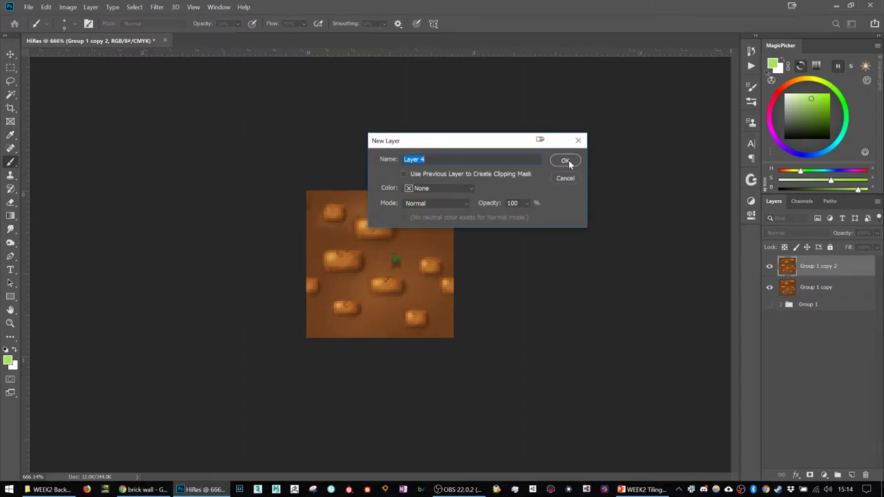
pyautogui.click(568, 180)
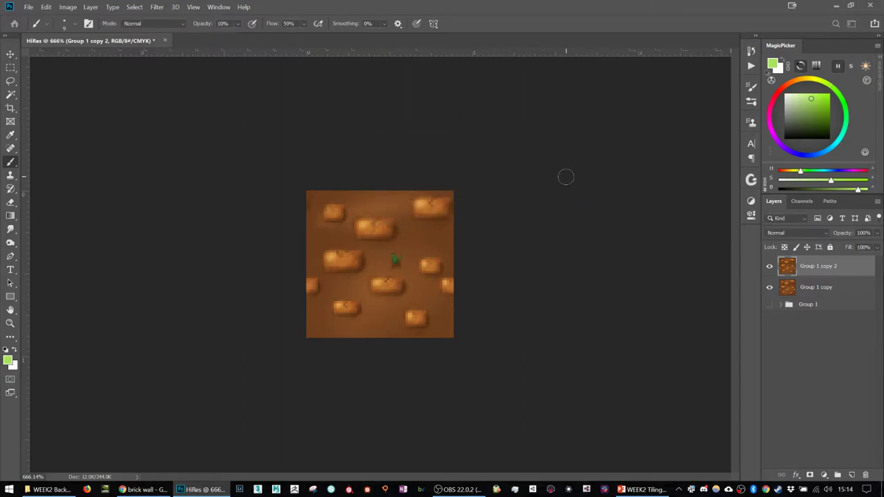
pyautogui.hotkey('ctrl', 'n')
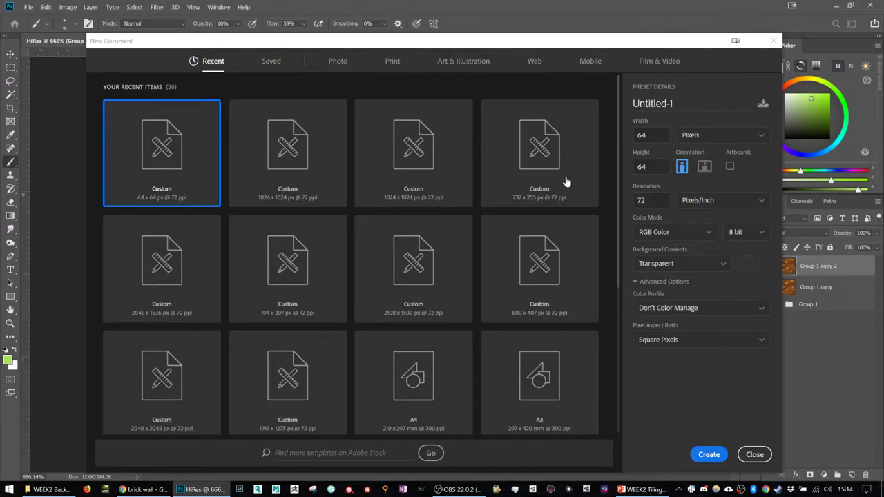
pyautogui.click(283, 186)
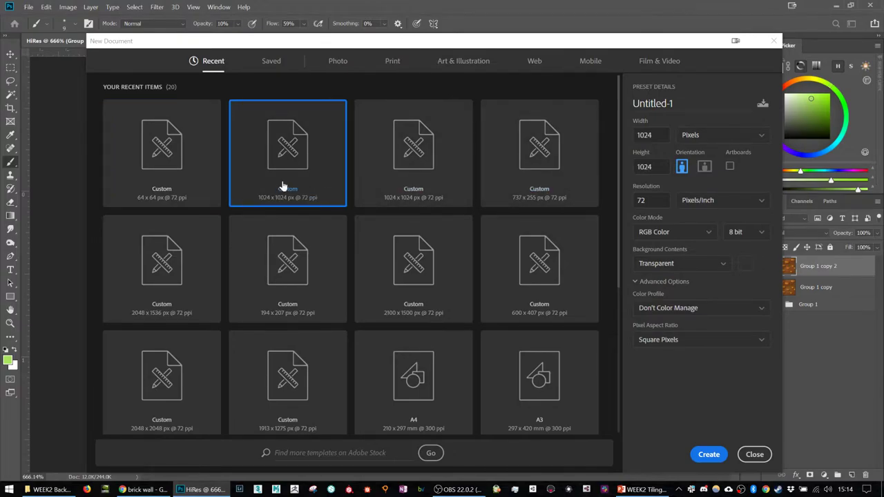
pyautogui.doubleClick(281, 186)
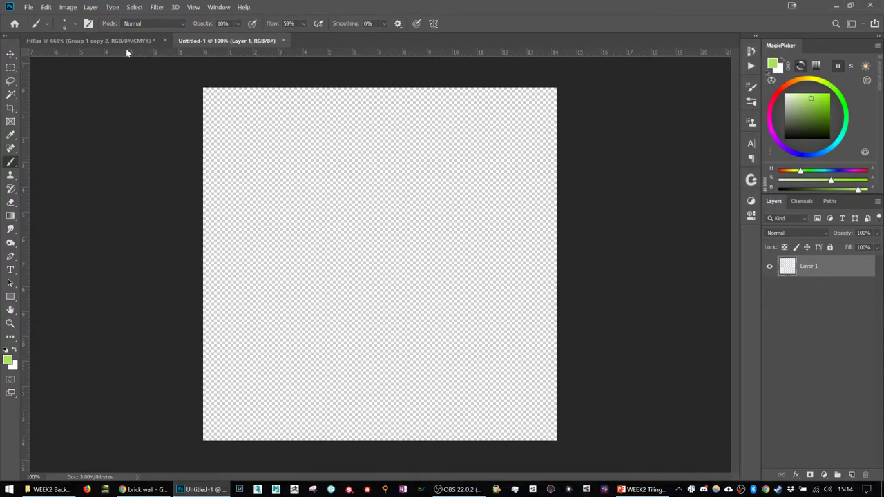
# - Copy the 64-pixel brick tile layer from the HiRes document into the upper part of the new document
pyautogui.moveTo(125, 42); pyautogui.dragTo(333, 197)
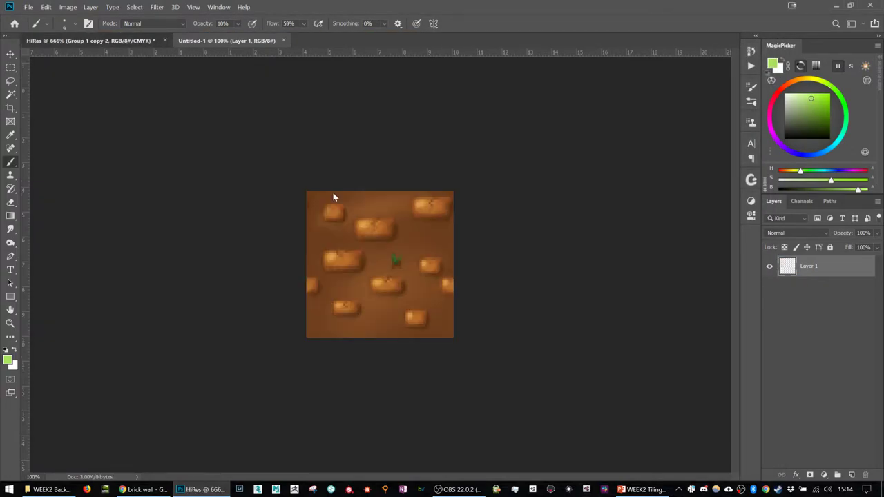
pyautogui.press('v')
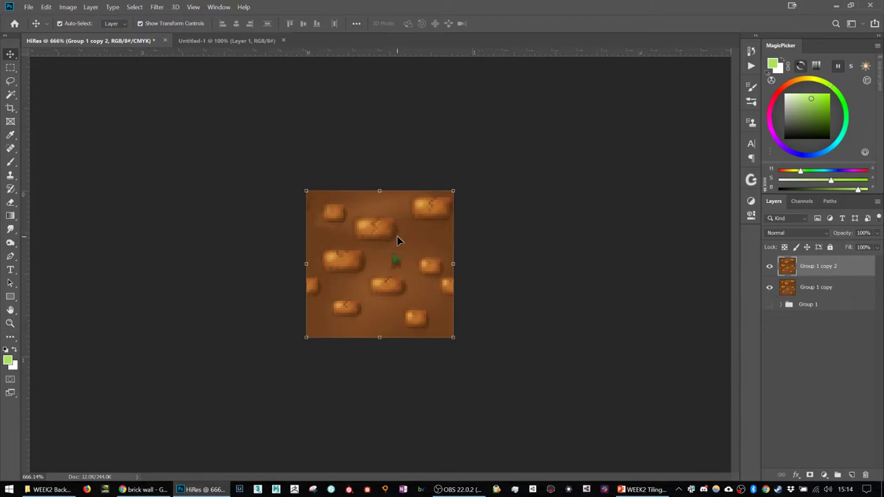
pyautogui.moveTo(367, 264); pyautogui.dragTo(338, 211)
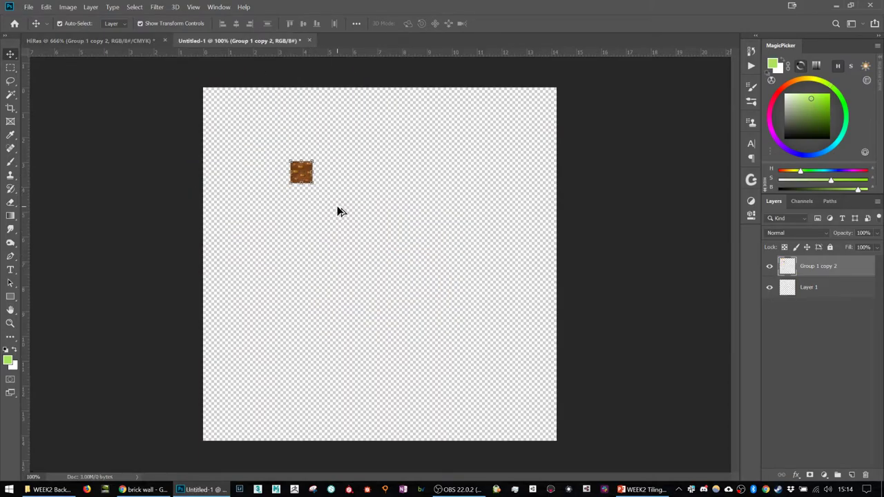
# - Duplicate the brick tile twice, butting the copies edge to edge to form a horizontal row of three
pyautogui.scroll(6, 311, 181)
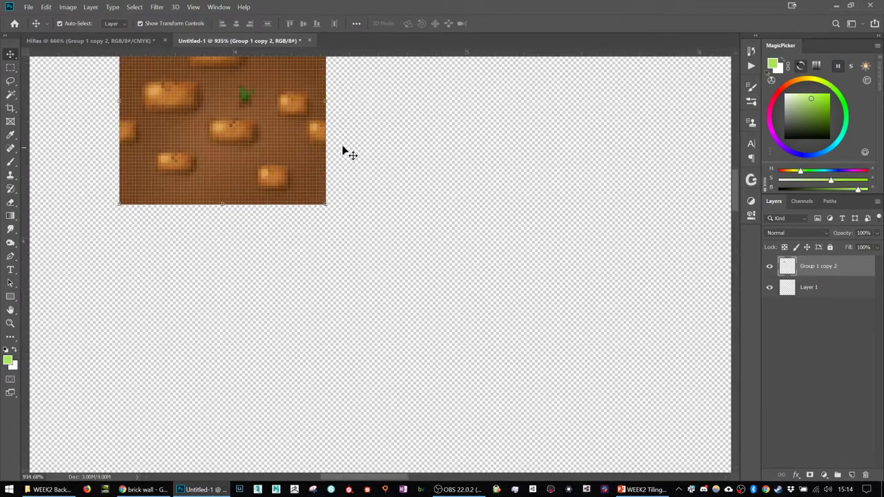
pyautogui.scroll(2, 345, 180)
pyautogui.moveTo(203, 200); pyautogui.dragTo(411, 192)
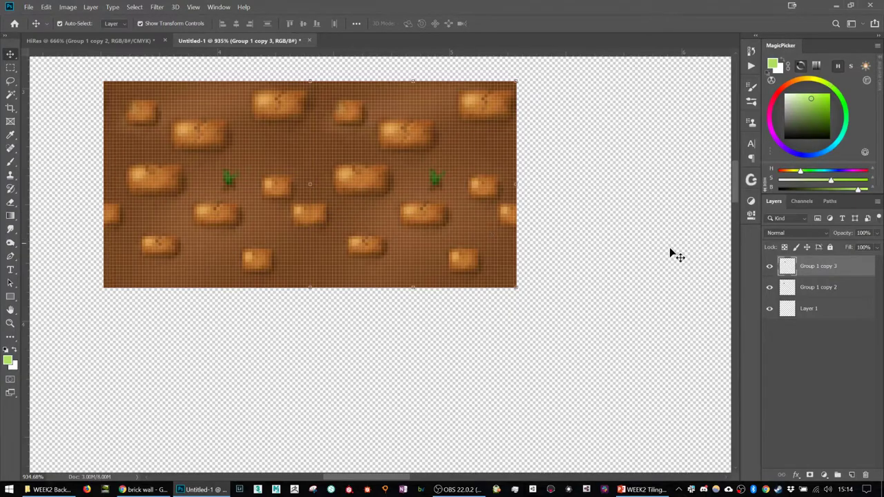
pyautogui.keyDown('shift'); pyautogui.click(815, 287); pyautogui.keyUp('shift')
pyautogui.moveTo(247, 197); pyautogui.dragTo(442, 181)
pyautogui.moveTo(570, 182); pyautogui.dragTo(455, 174)
# - Duplicate two of the tiles directly beneath the row's first two to start a second row, and select Layer 1
pyautogui.keyDown('shift'); pyautogui.click(805, 308); pyautogui.keyUp('shift')
pyautogui.moveTo(519, 180); pyautogui.dragTo(533, 377)
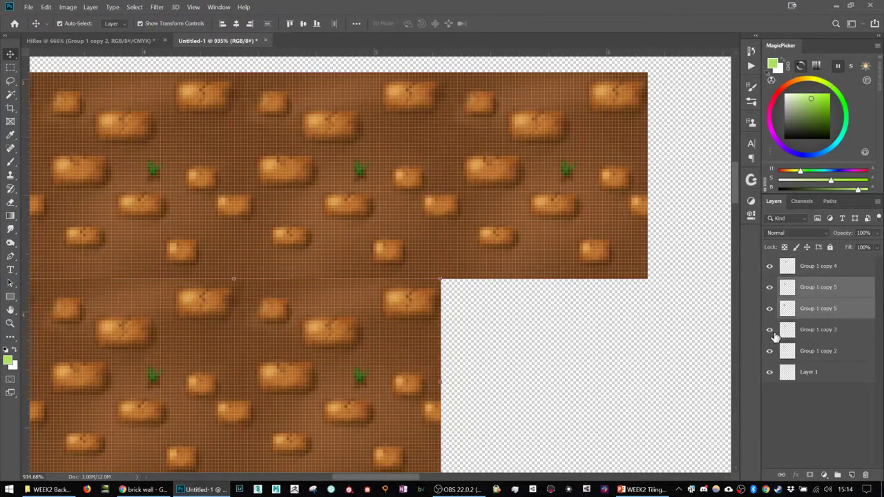
pyautogui.click(806, 330)
pyautogui.click(812, 372)
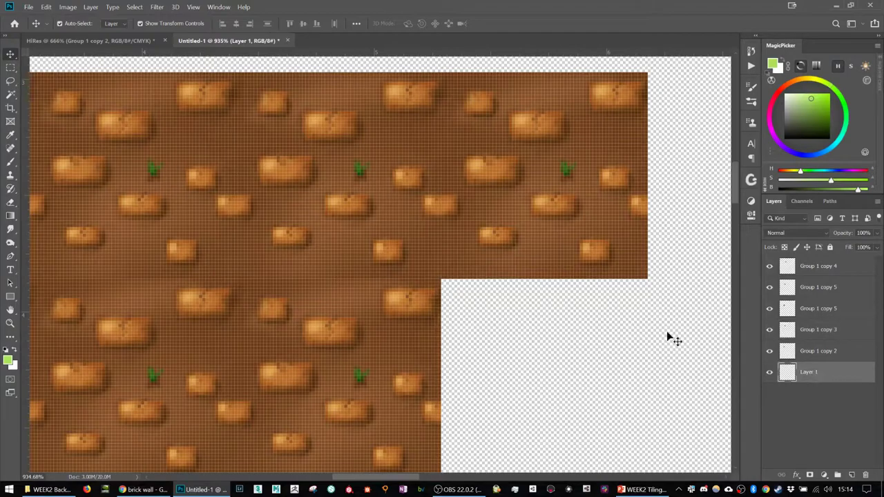
pyautogui.scroll(-3, 603, 302)
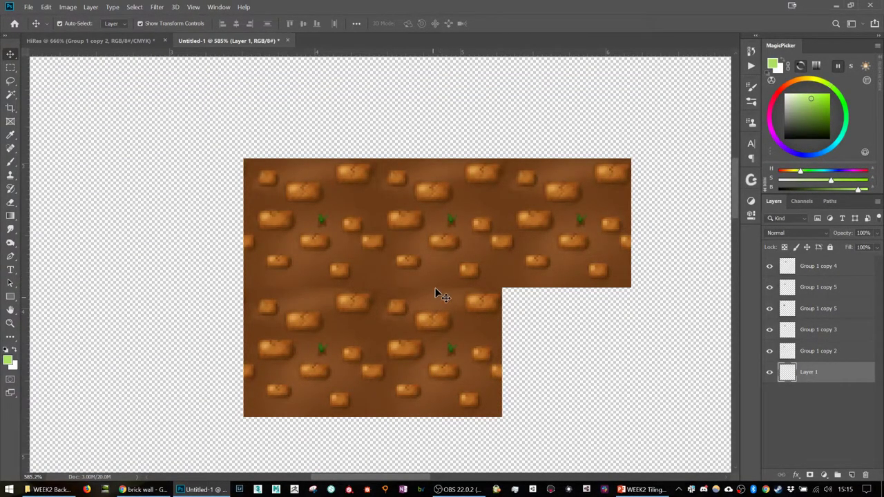
# - Undo the tile duplication back past the second row and the first row's third tile
pyautogui.hotkey('ctrl', 'alt', 'z')
pyautogui.hotkey('ctrl', 'alt', 'z')
pyautogui.hotkey('ctrl', 'alt', 'z')
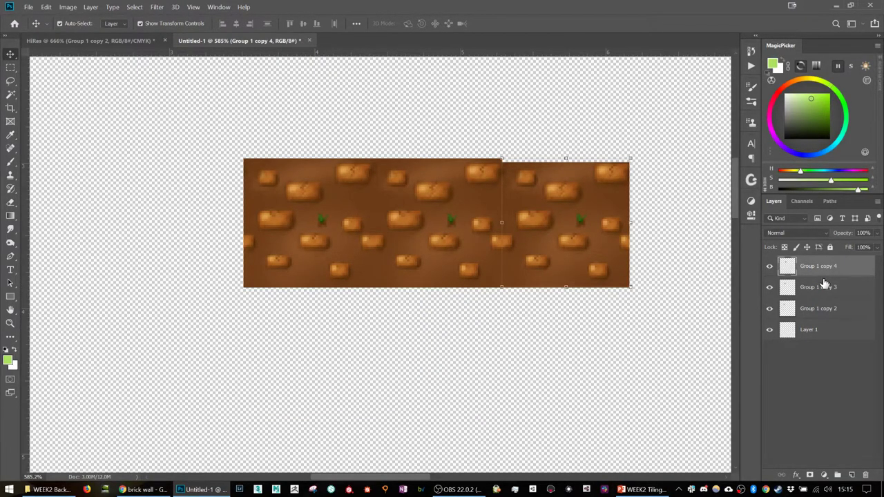
pyautogui.hotkey('ctrl', 'alt', 'z')
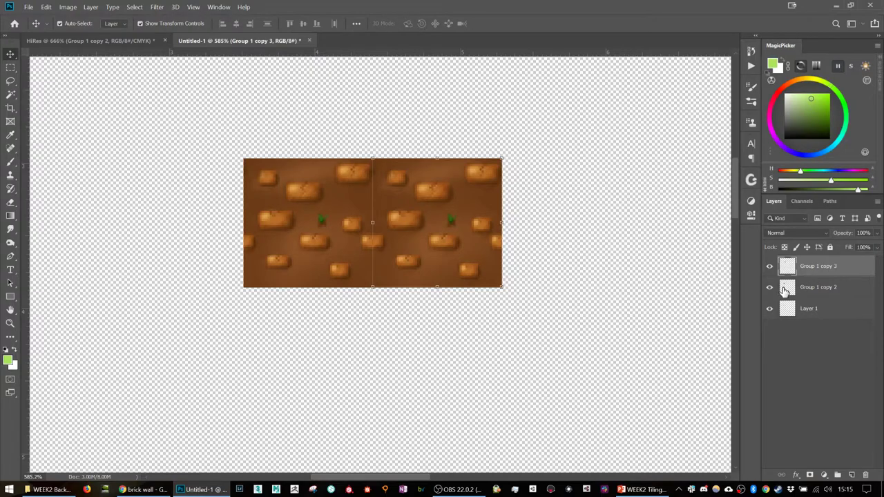
# - Duplicate both brick tiles and butt one copy against each end of the pair to form a row of four, and select Layer 1
pyautogui.keyDown('shift'); pyautogui.click(785, 290); pyautogui.keyUp('shift')
pyautogui.moveTo(402, 233); pyautogui.dragTo(313, 228)
pyautogui.moveTo(199, 248); pyautogui.dragTo(621, 264)
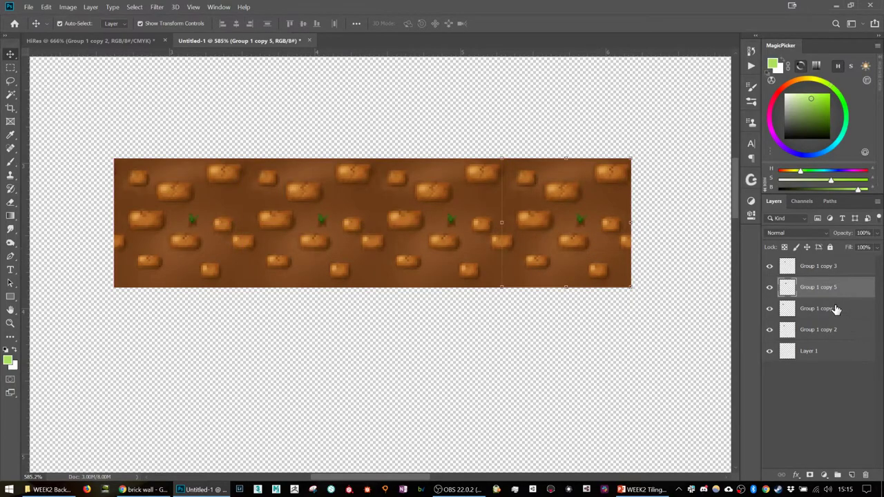
pyautogui.click(836, 308)
pyautogui.click(836, 352)
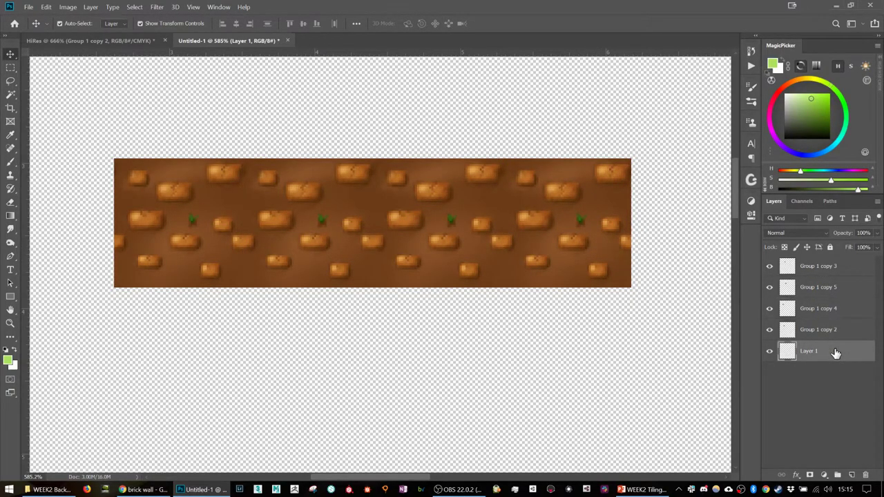
# - Examine the four-tile row up close for repetition and seams, and switch to the brick wall image search in Chrome
pyautogui.scroll(1, 662, 242)
pyautogui.moveTo(316, 227); pyautogui.dragTo(424, 254)
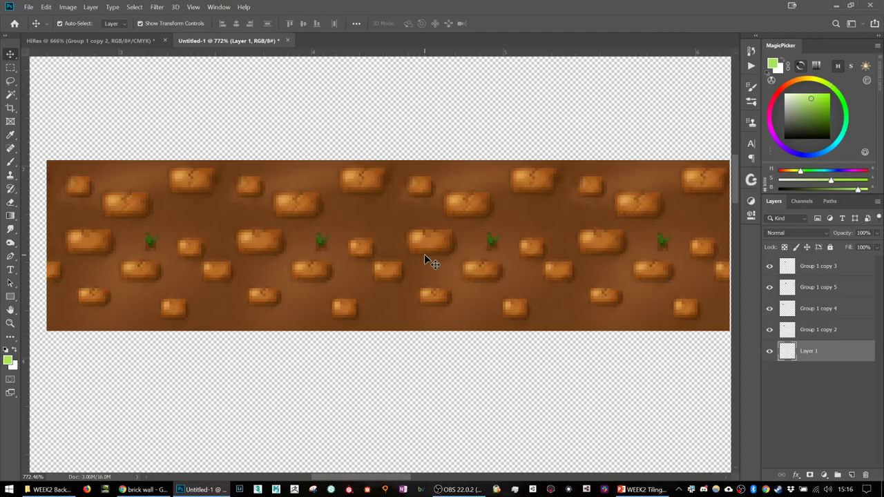
pyautogui.hotkey('alt', 'Tab')
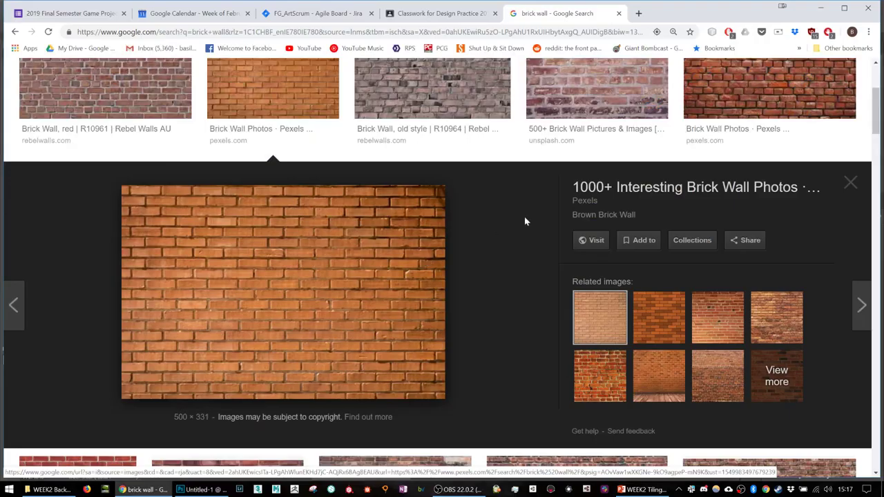